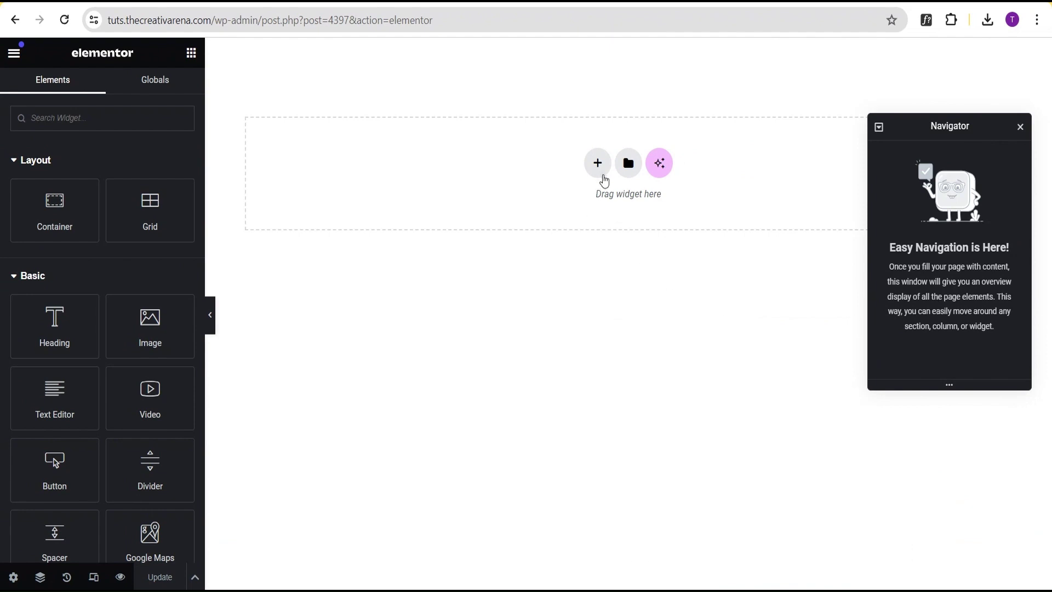
Step: Add a single-row flexbox container set to full content width
{"action": "left_click", "coordinate": [598, 163]}
{"action": "left_click", "coordinate": [589, 211]}
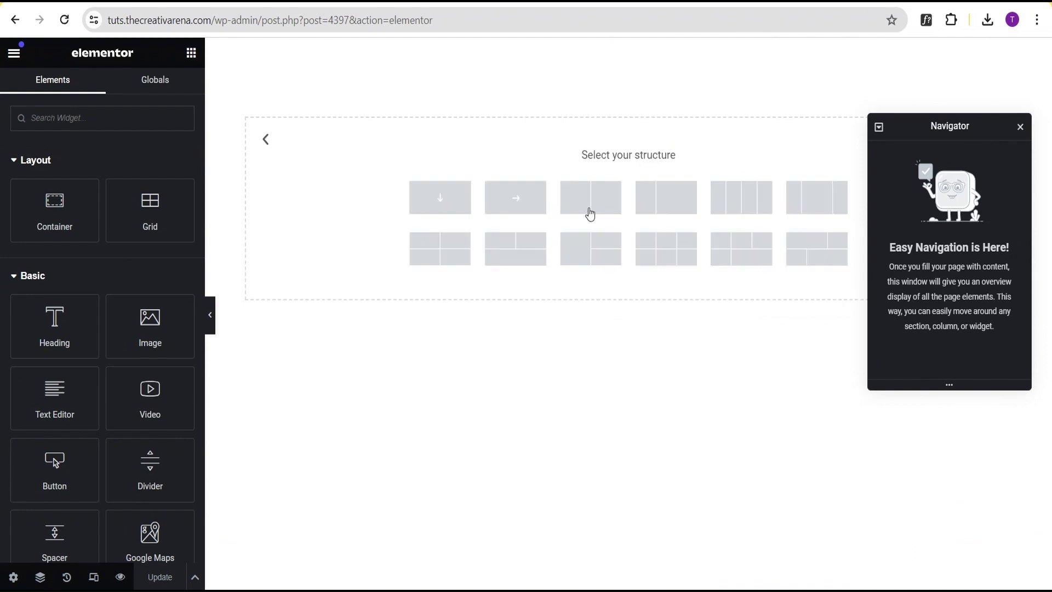
{"action": "left_click", "coordinate": [527, 206]}
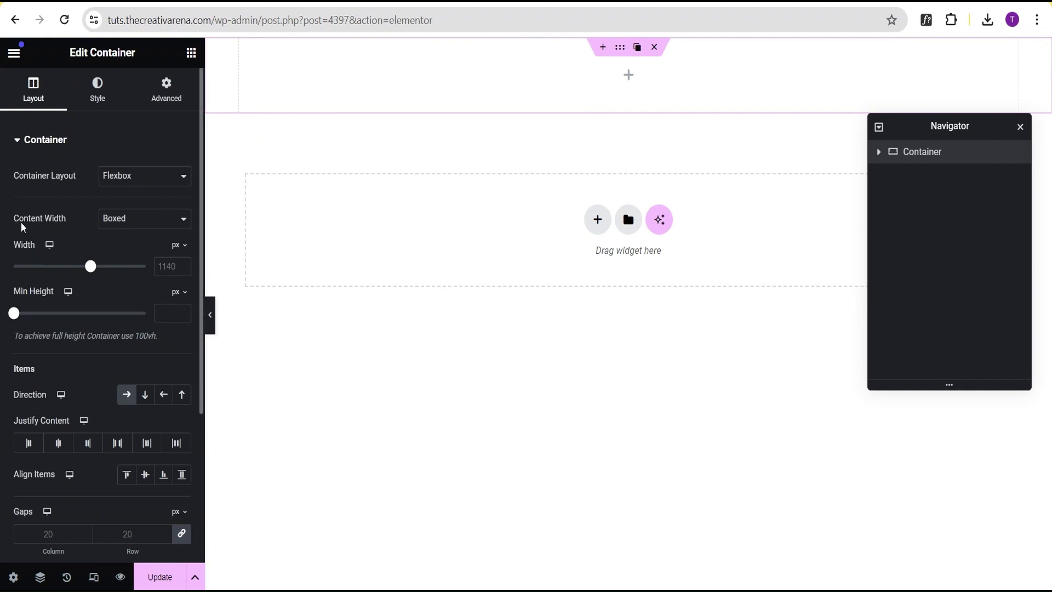
{"action": "left_click", "coordinate": [146, 219]}
{"action": "left_click", "coordinate": [144, 246]}
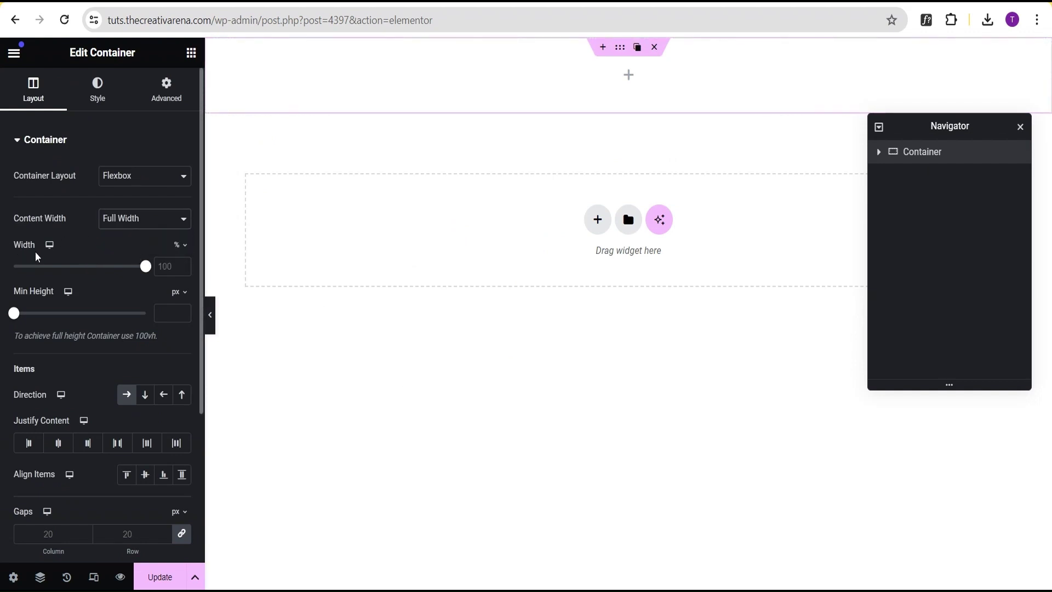
Step: Give the container a 100 vh minimum height and centre its content horizontally and vertically
{"action": "left_click", "coordinate": [32, 300]}
{"action": "left_click", "coordinate": [178, 296]}
{"action": "left_click", "coordinate": [175, 365]}
{"action": "left_click_drag", "start_coordinate": [14, 313], "coordinate": [156, 315]}
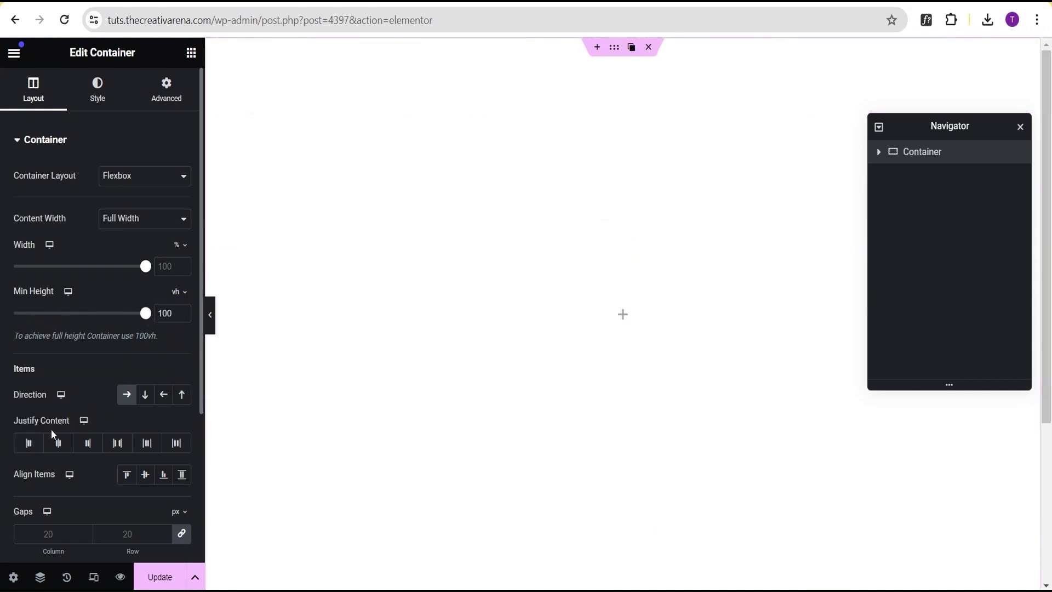
{"action": "left_click", "coordinate": [60, 447]}
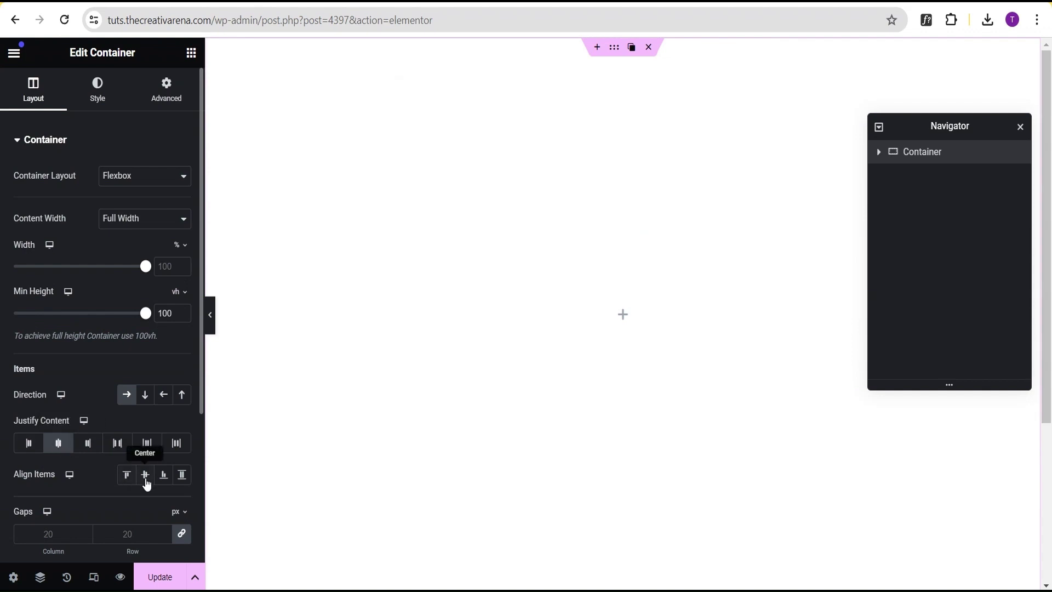
{"action": "left_click", "coordinate": [146, 475]}
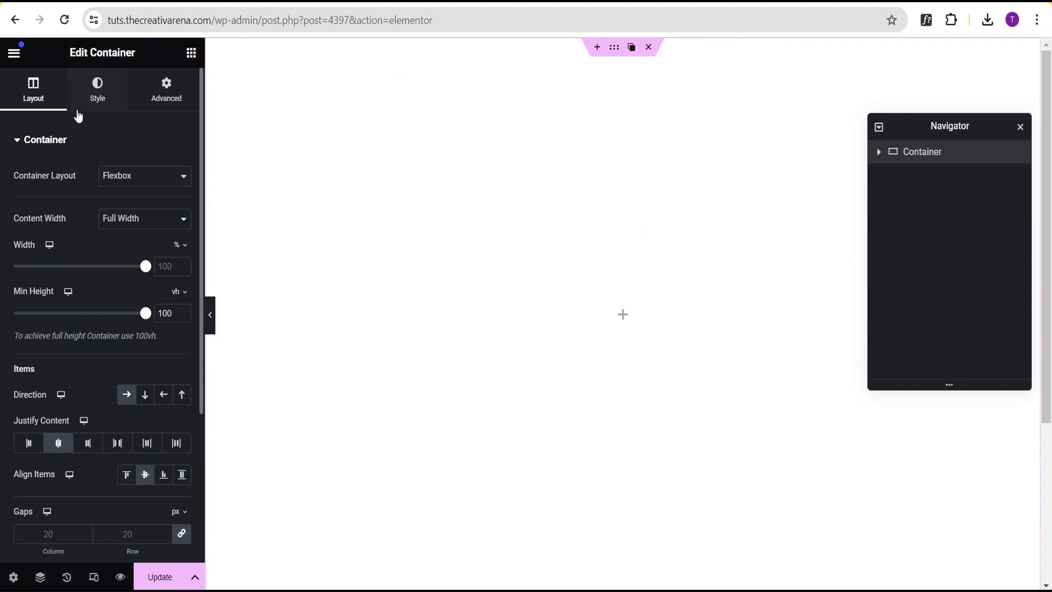
{"action": "left_click", "coordinate": [99, 104]}
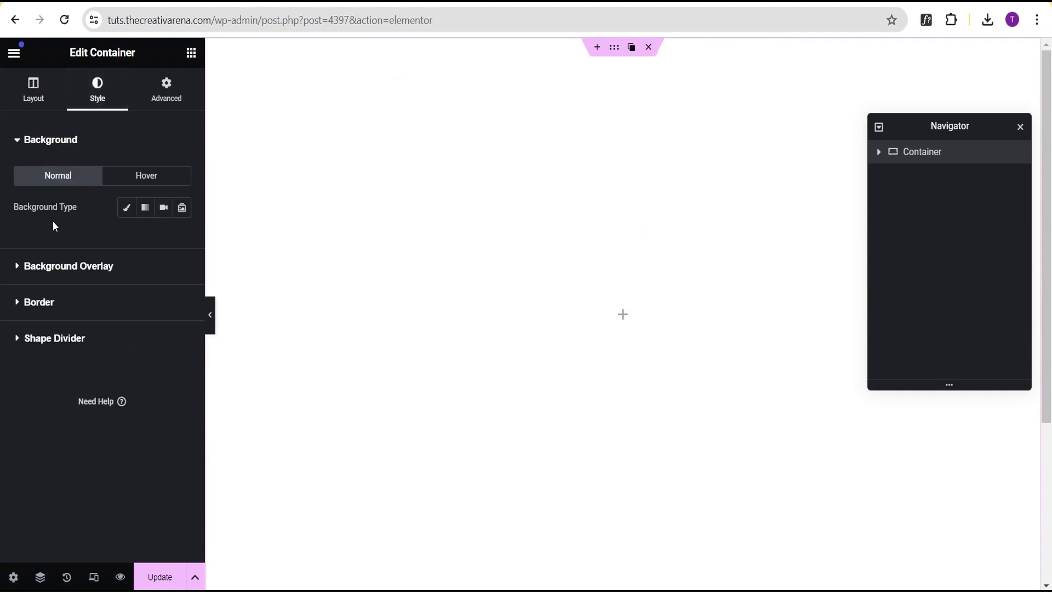
Step: Give the container a classic black #000000 background and nest a new container inside it
{"action": "left_click", "coordinate": [125, 212]}
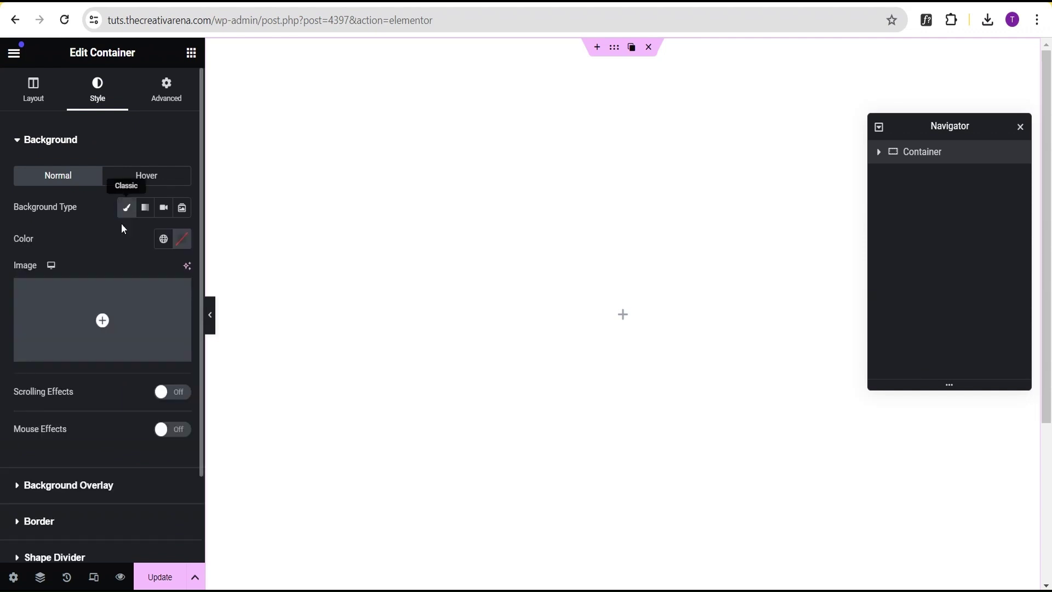
{"action": "left_click", "coordinate": [183, 240]}
{"action": "left_click_drag", "start_coordinate": [182, 412], "coordinate": [182, 426]}
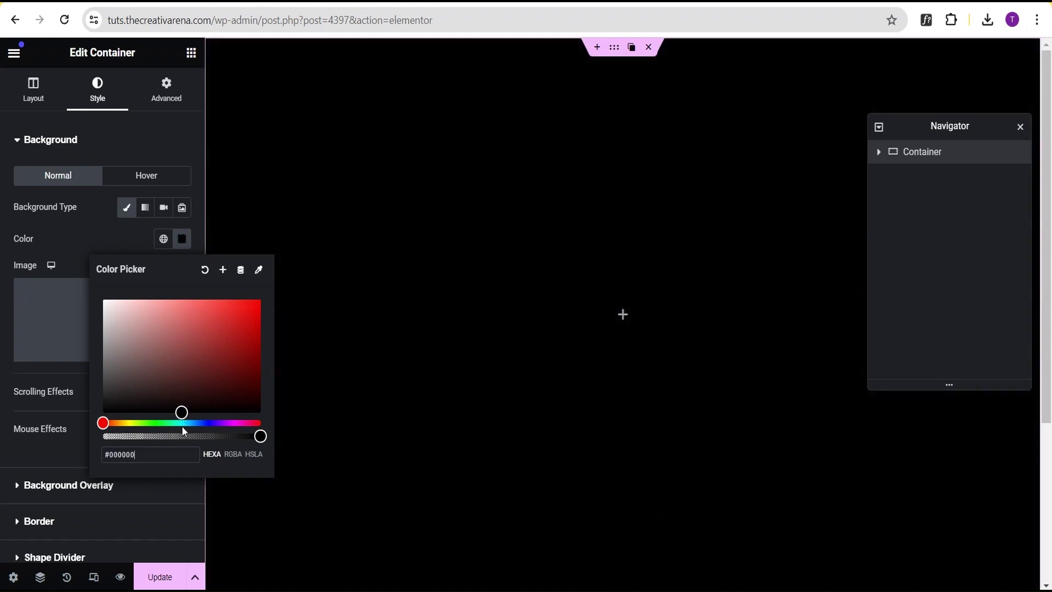
{"action": "left_click", "coordinate": [106, 233]}
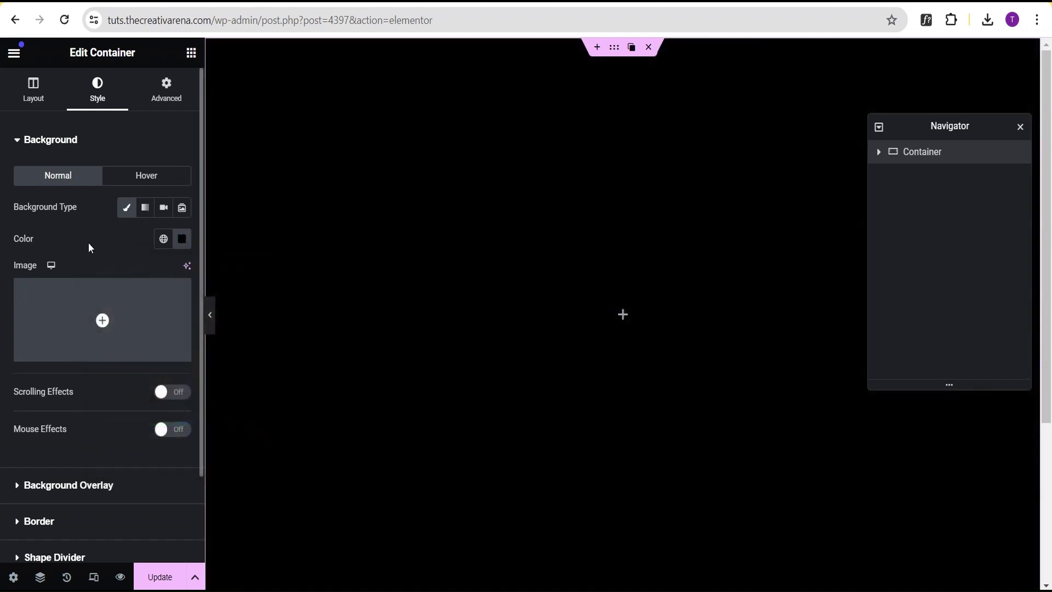
{"action": "left_click", "coordinate": [623, 315]}
{"action": "left_click_drag", "start_coordinate": [47, 217], "coordinate": [608, 357]}
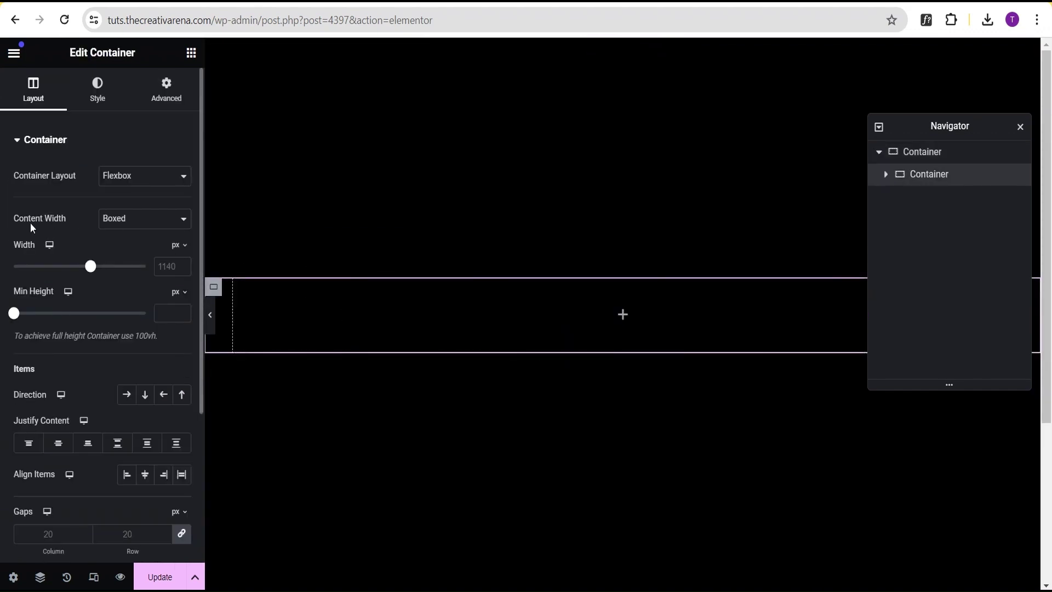
Step: Make the inner container full width, 300 px wide, with a 400 px minimum height
{"action": "left_click", "coordinate": [112, 225]}
{"action": "left_click", "coordinate": [121, 242]}
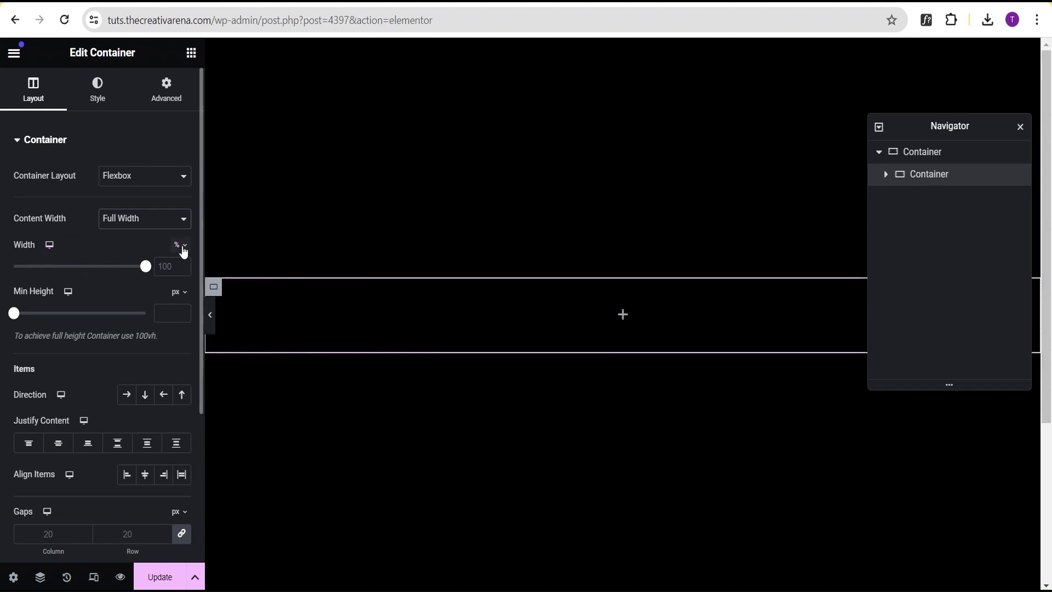
{"action": "left_click", "coordinate": [181, 249]}
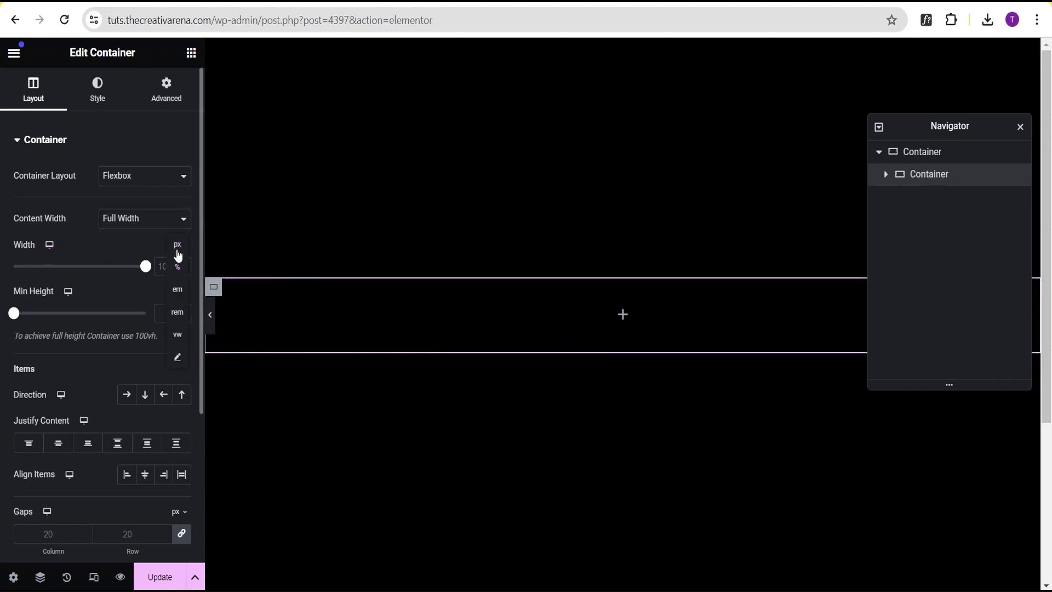
{"action": "left_click", "coordinate": [178, 244]}
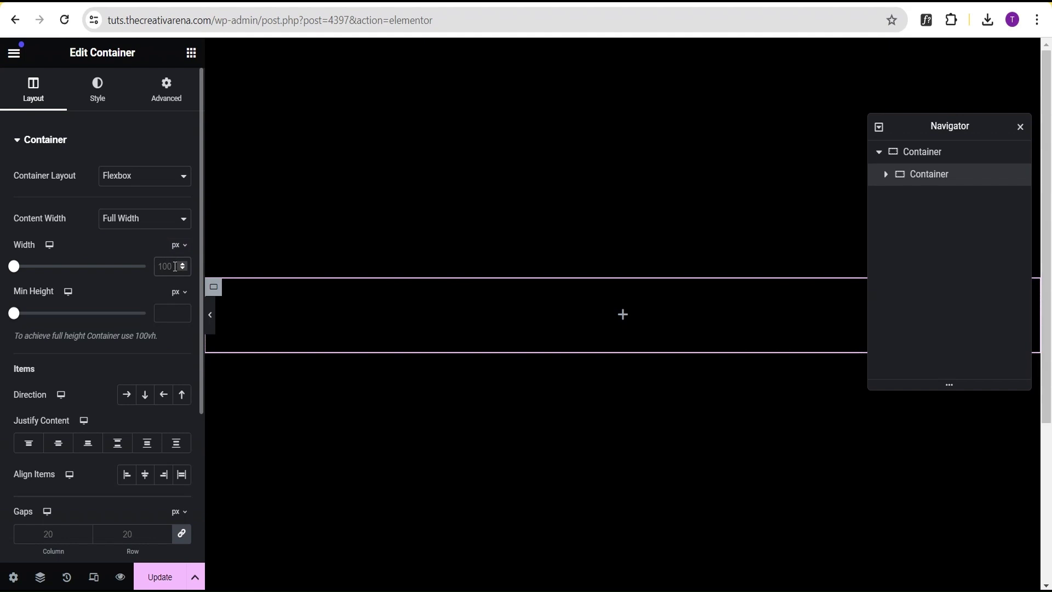
{"action": "left_click", "coordinate": [175, 266]}
{"action": "type", "text": "300"}
{"action": "left_click", "coordinate": [173, 315]}
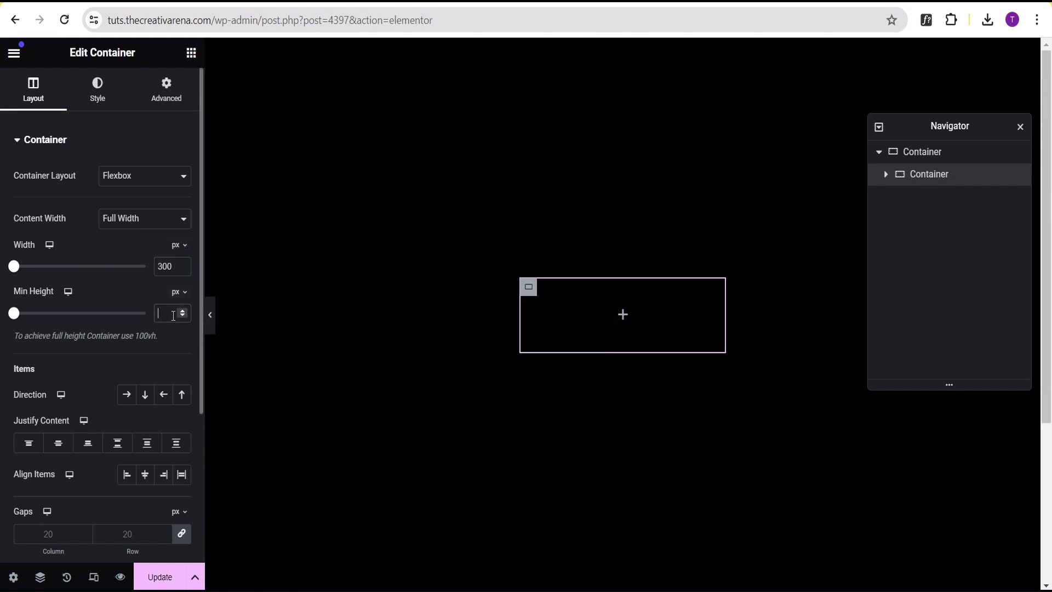
{"action": "type", "text": "400"}
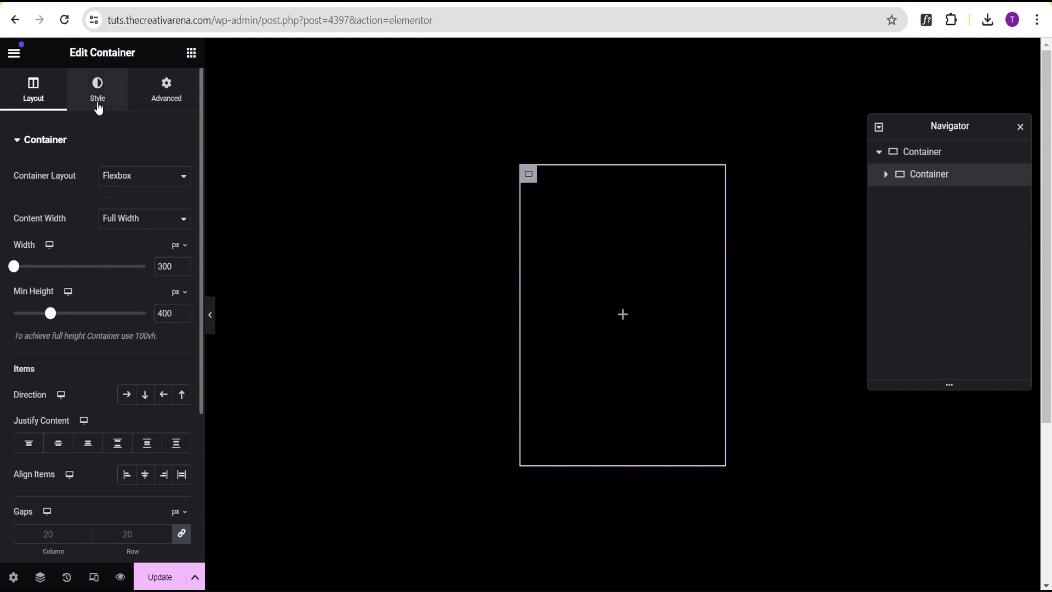
{"action": "left_click", "coordinate": [98, 108]}
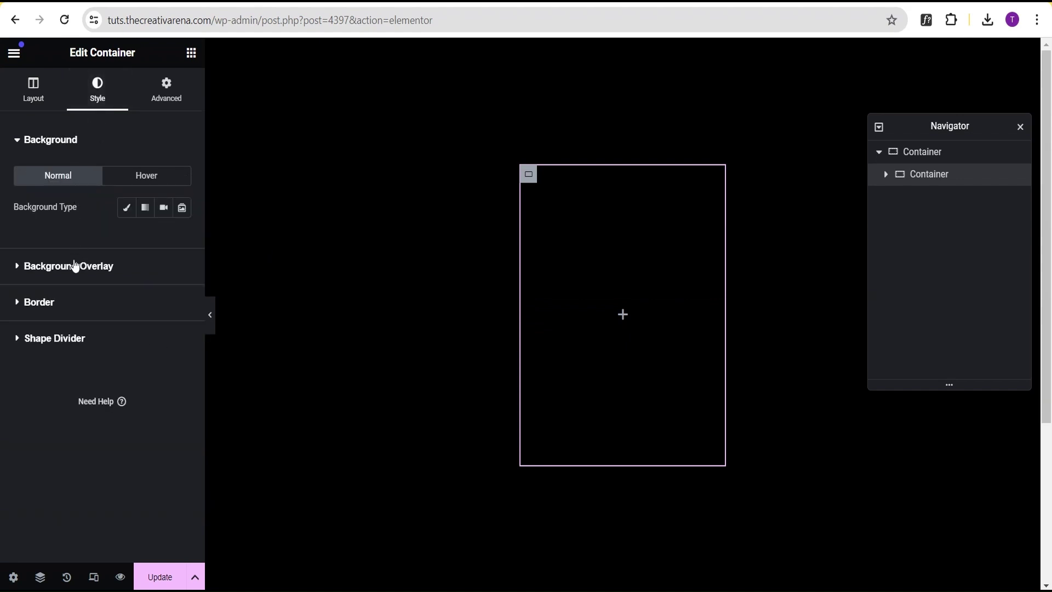
Step: In the Navigator, rename the inner container 'Card1' and the outer one 'Parent'
{"action": "double_click", "coordinate": [927, 176]}
{"action": "type", "text": "Card1"}
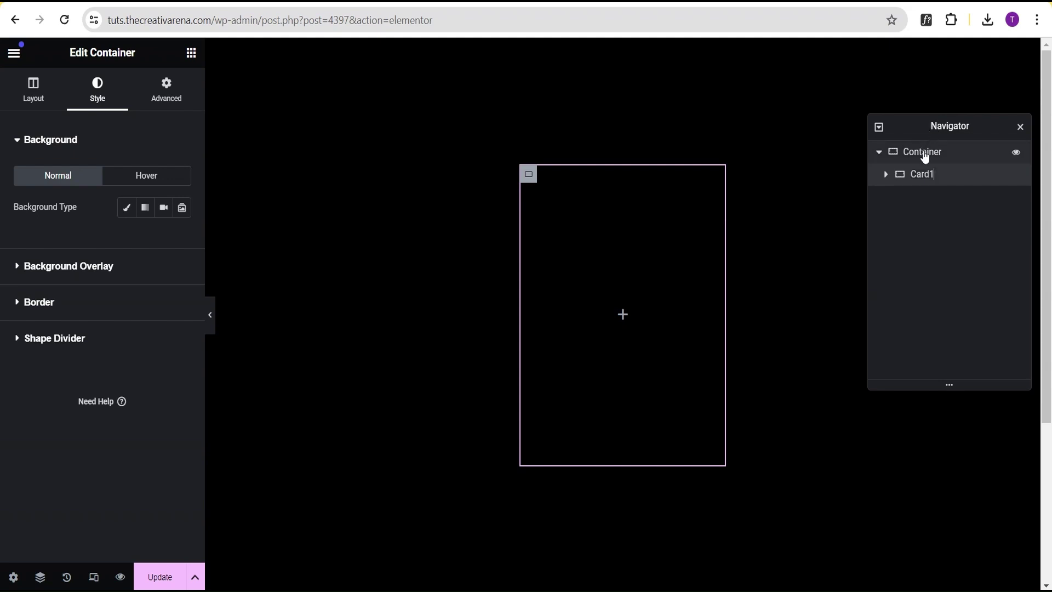
{"action": "left_click", "coordinate": [925, 156]}
{"action": "double_click", "coordinate": [925, 156]}
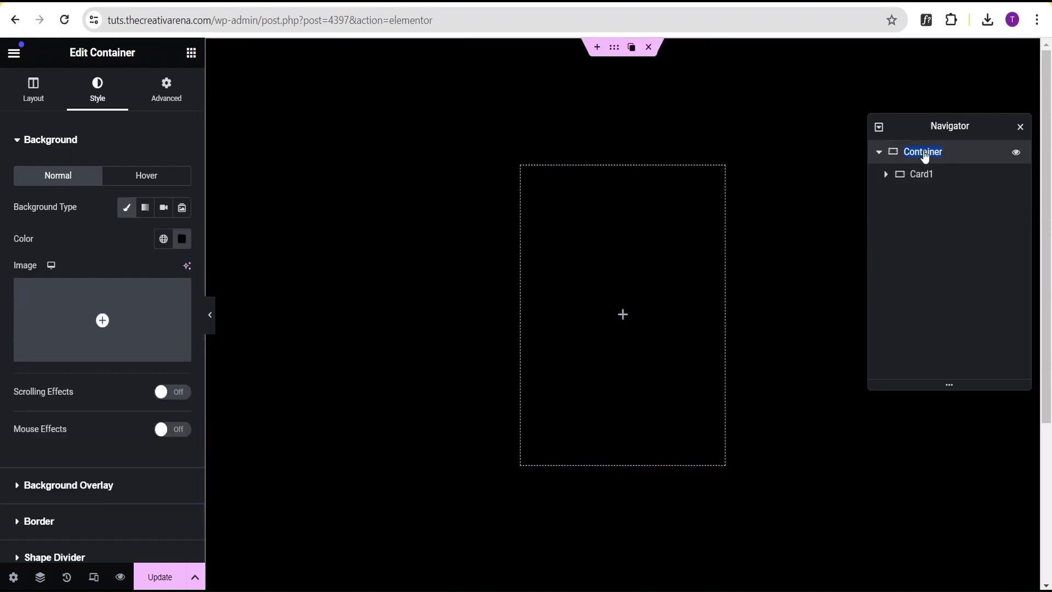
{"action": "type", "text": "Parent"}
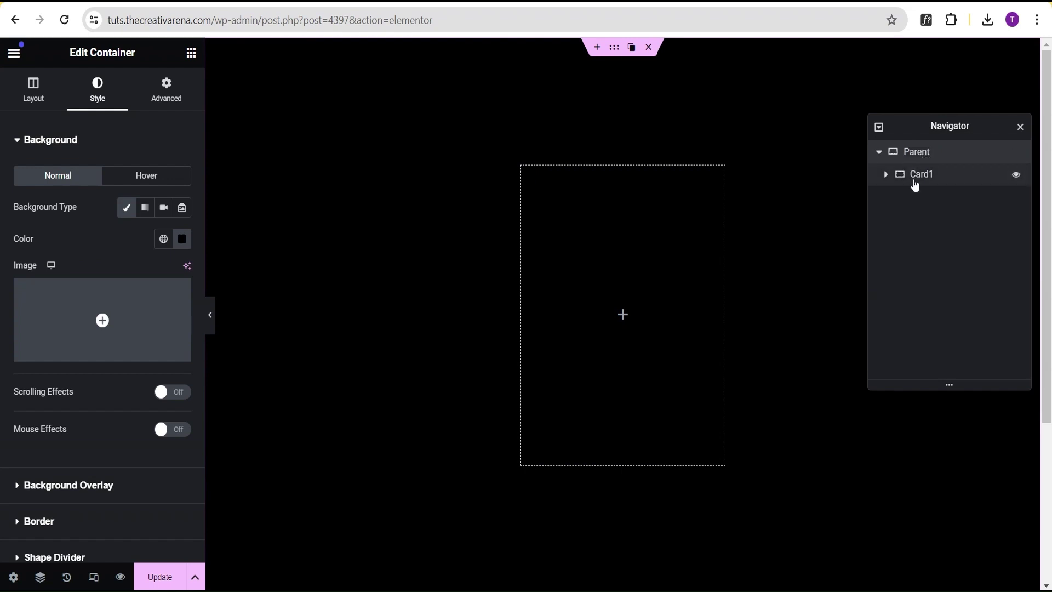
{"action": "left_click", "coordinate": [930, 174]}
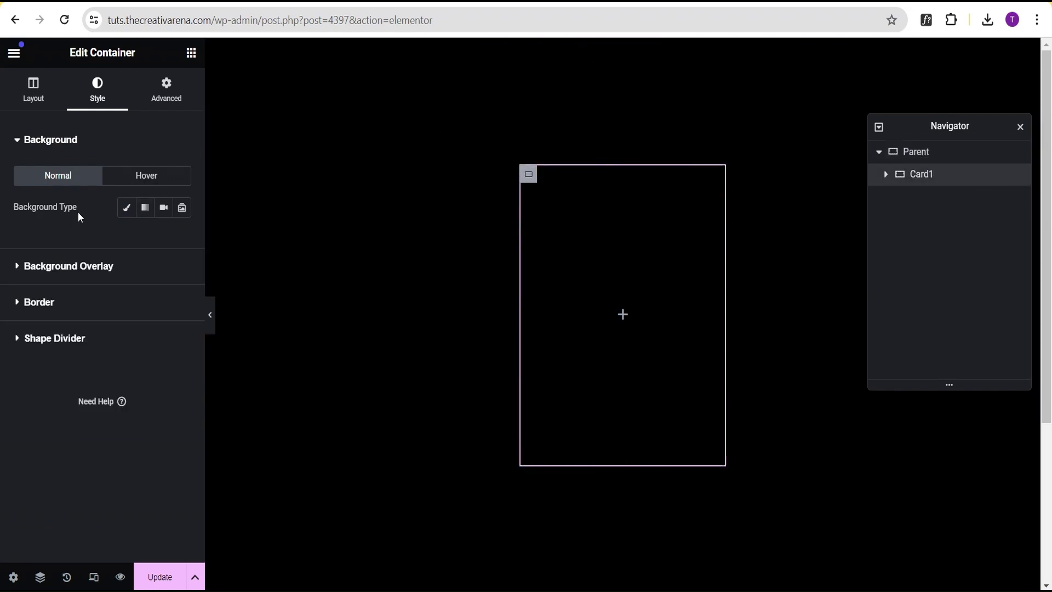
Step: Give Card1 a classic white #FFFFFF background
{"action": "left_click", "coordinate": [126, 209]}
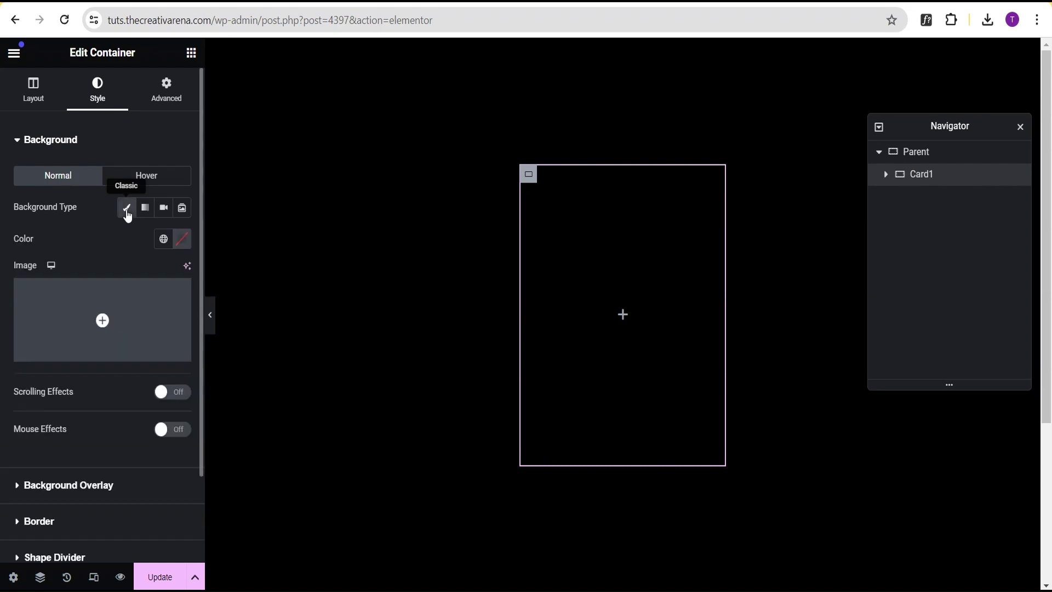
{"action": "left_click", "coordinate": [182, 239]}
{"action": "type", "text": "#FFFFFF"}
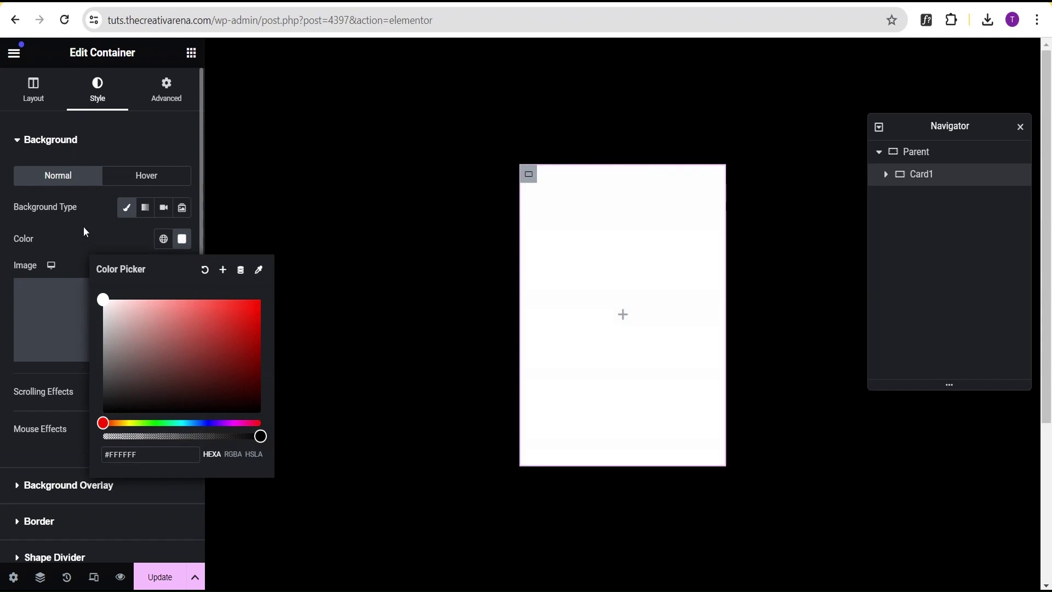
{"action": "left_click", "coordinate": [83, 226]}
Step: Round Card1's corners to 20 px, add a semi-transparent white glow shadow, and preview it
{"action": "scroll", "coordinate": [80, 301], "scroll_direction": "down", "scroll_amount": 2}
{"action": "left_click", "coordinate": [64, 422]}
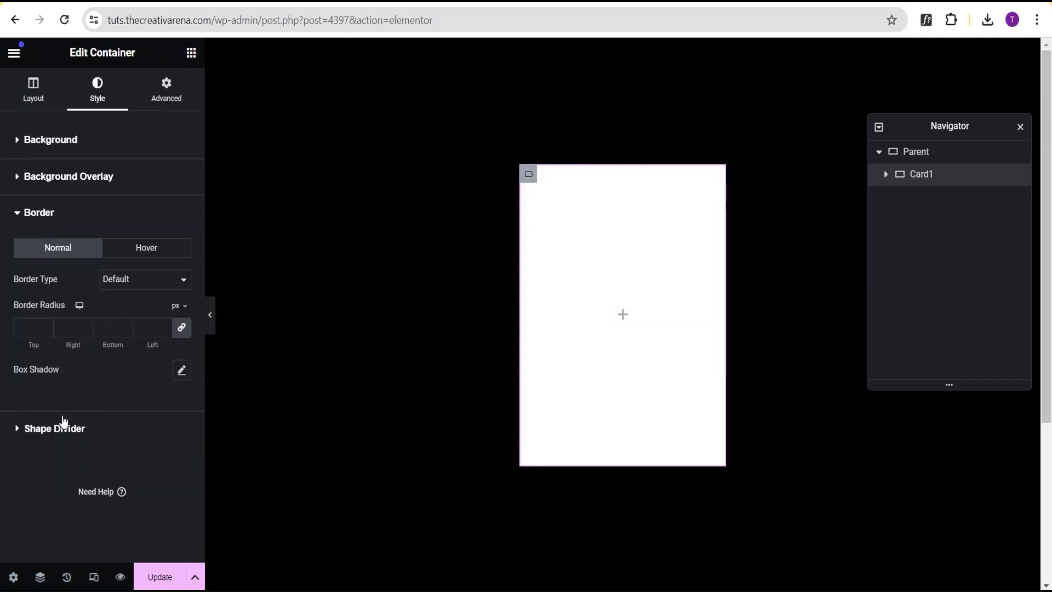
{"action": "left_click", "coordinate": [28, 330]}
{"action": "type", "text": "20"}
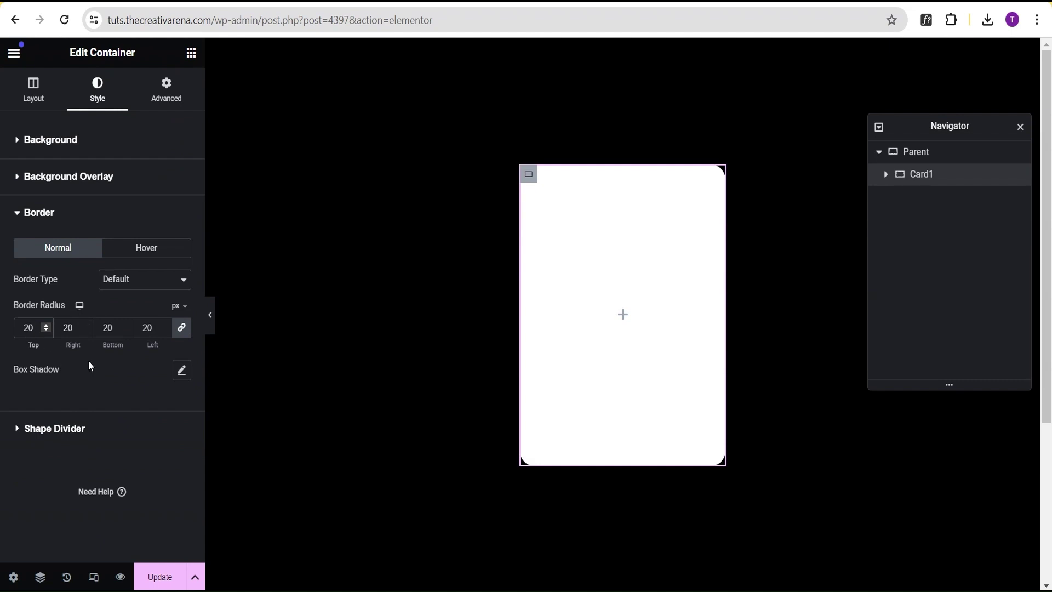
{"action": "left_click", "coordinate": [181, 370]}
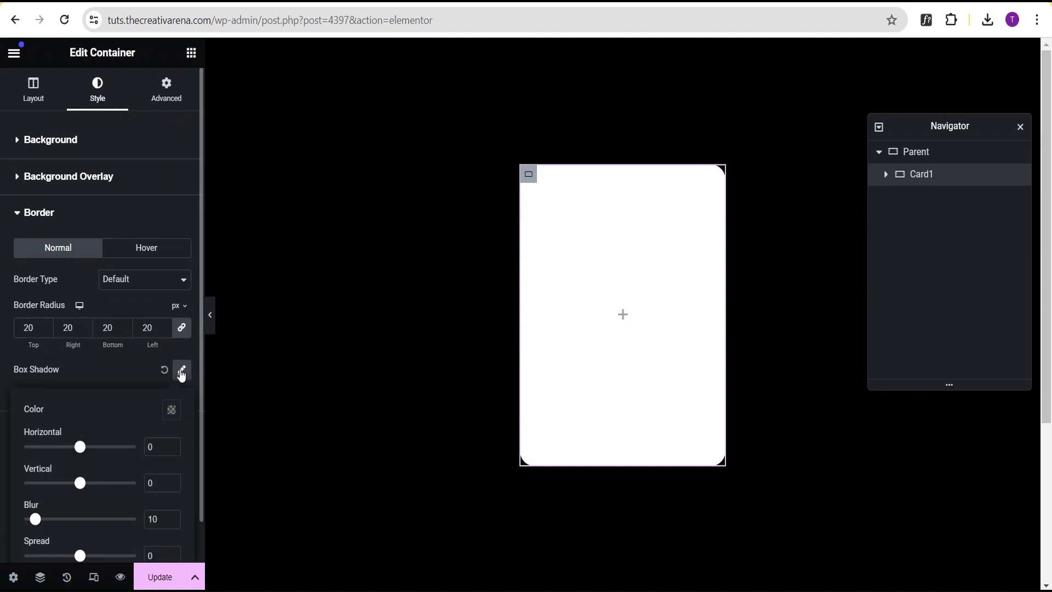
{"action": "left_click", "coordinate": [170, 412]}
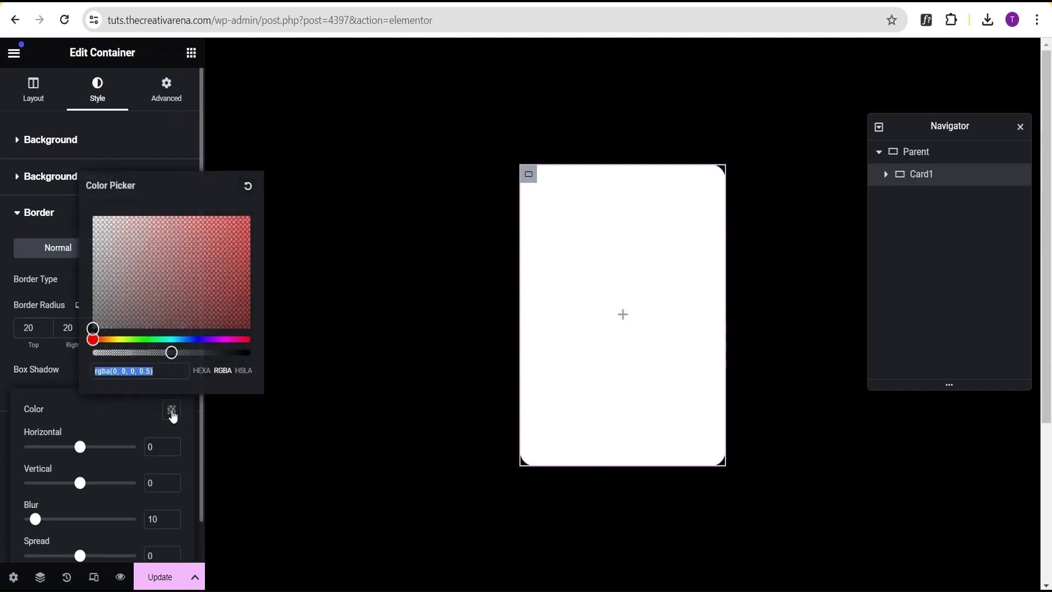
{"action": "left_click_drag", "start_coordinate": [92, 329], "coordinate": [93, 214]}
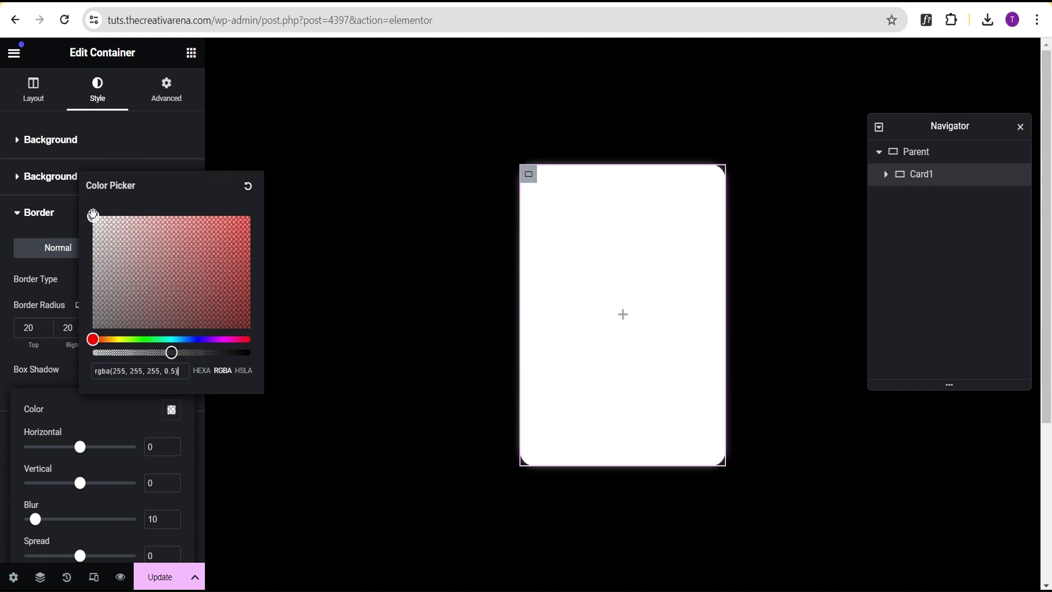
{"action": "left_click", "coordinate": [56, 377]}
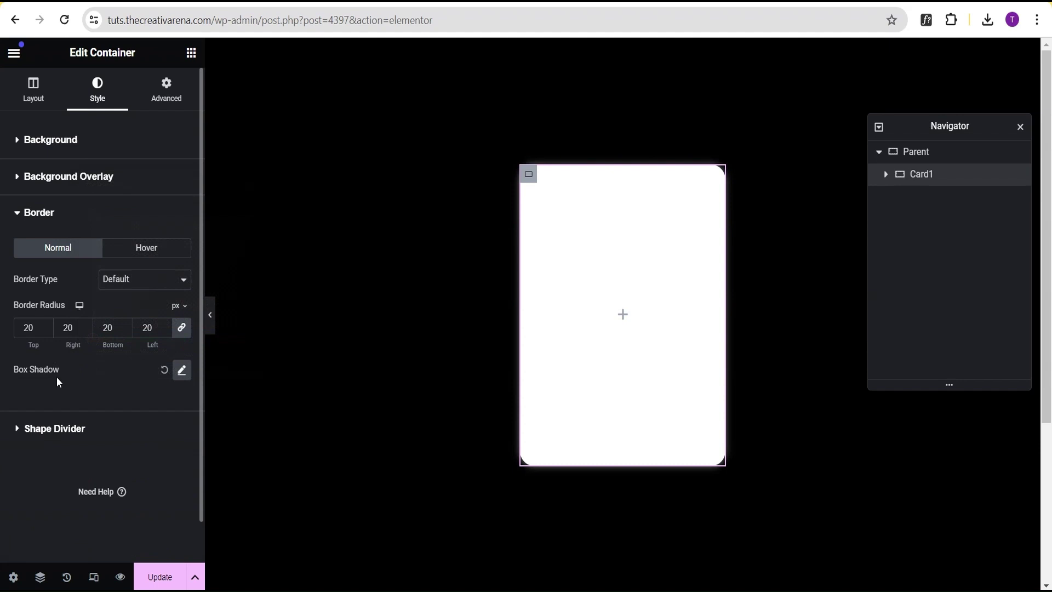
{"action": "left_click", "coordinate": [211, 325]}
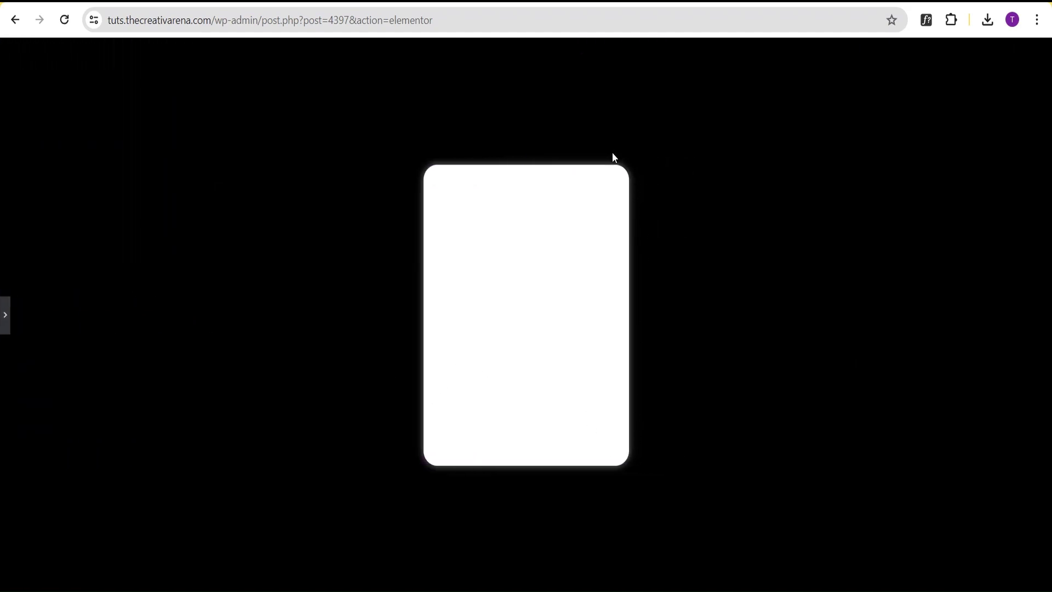
{"action": "left_click", "coordinate": [4, 317]}
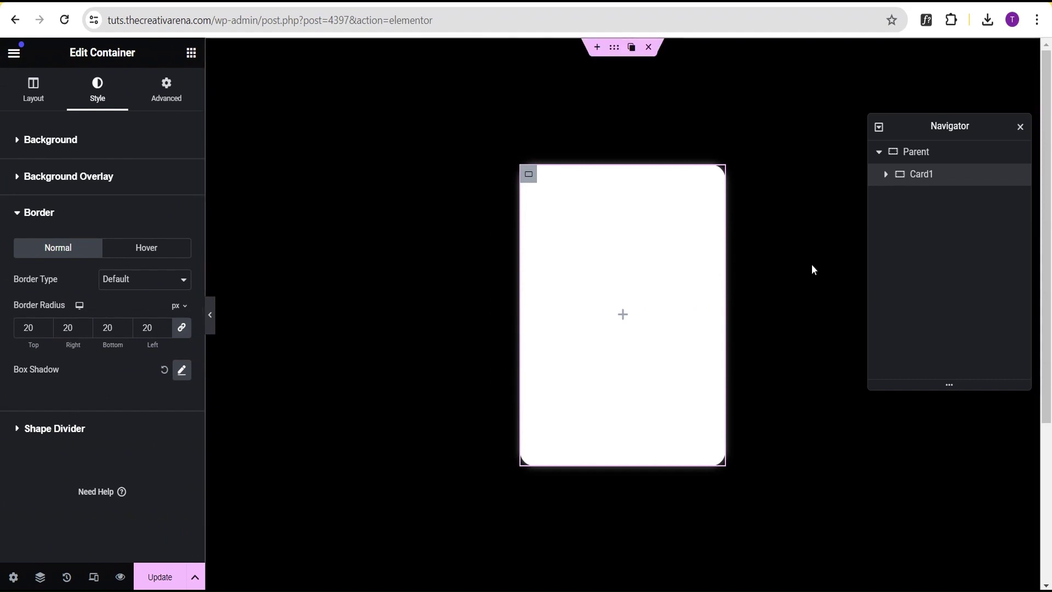
Step: Add a new container inside Card1 and rename it '1'
{"action": "left_click", "coordinate": [192, 53]}
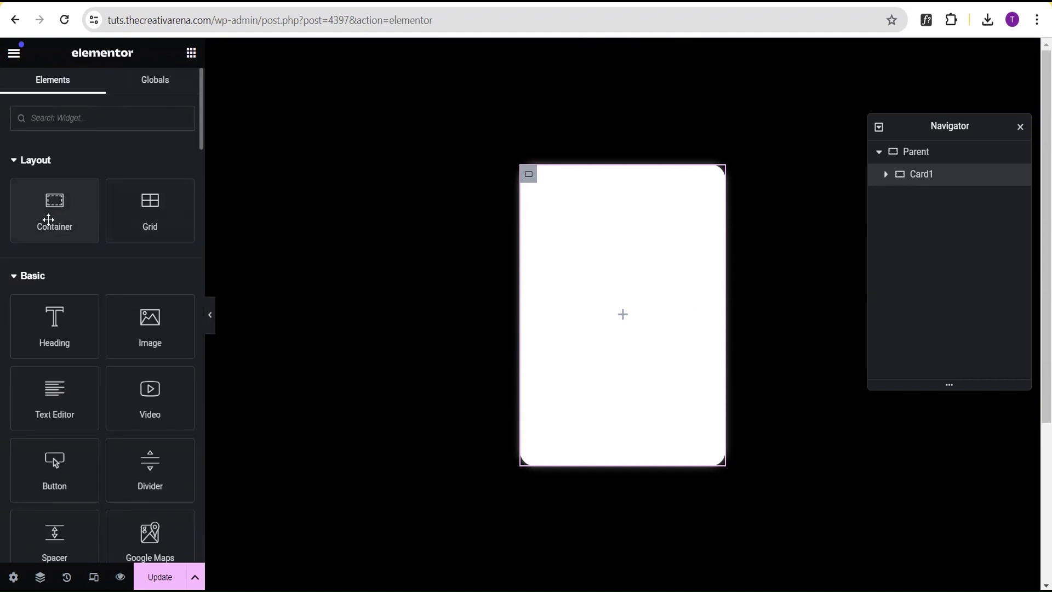
{"action": "left_click_drag", "start_coordinate": [49, 216], "coordinate": [627, 322]}
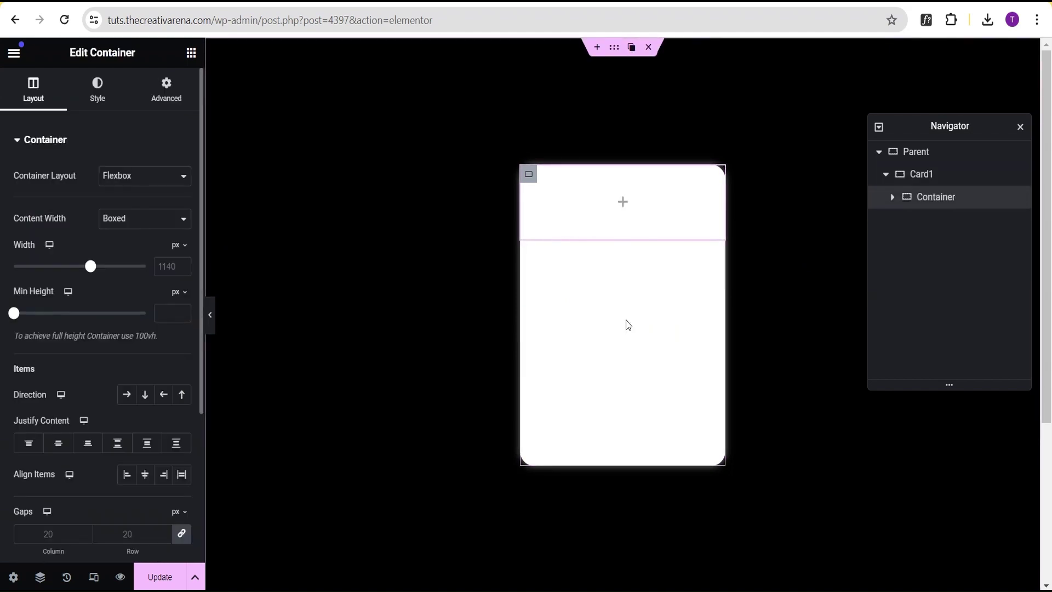
{"action": "double_click", "coordinate": [937, 198]}
{"action": "type", "text": "1"}
{"action": "key", "text": "Return"}
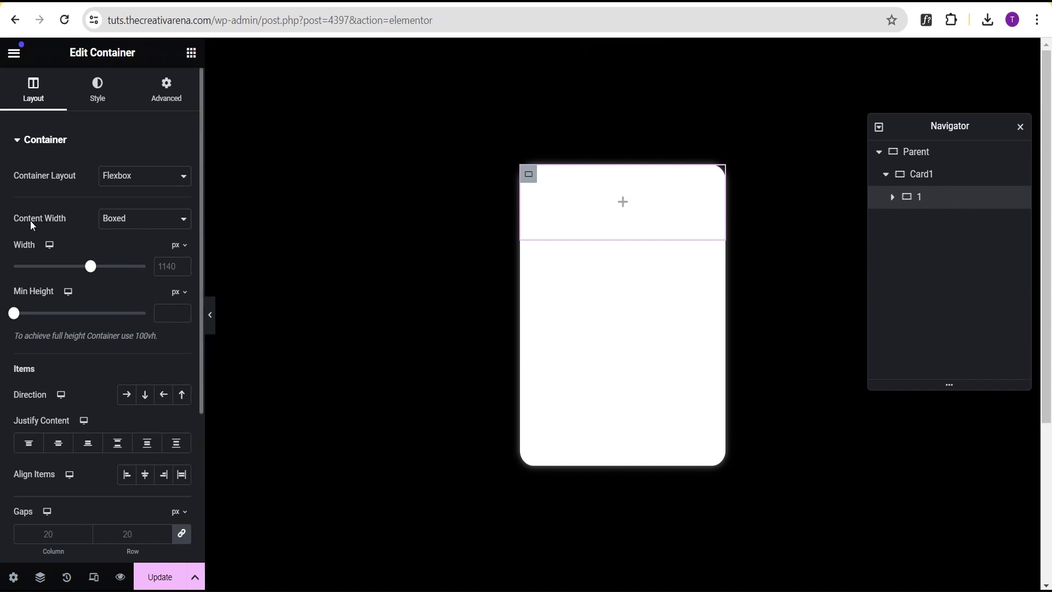
Step: Make container 1 full width, 300 px wide, with a 400 px minimum height
{"action": "left_click", "coordinate": [115, 227]}
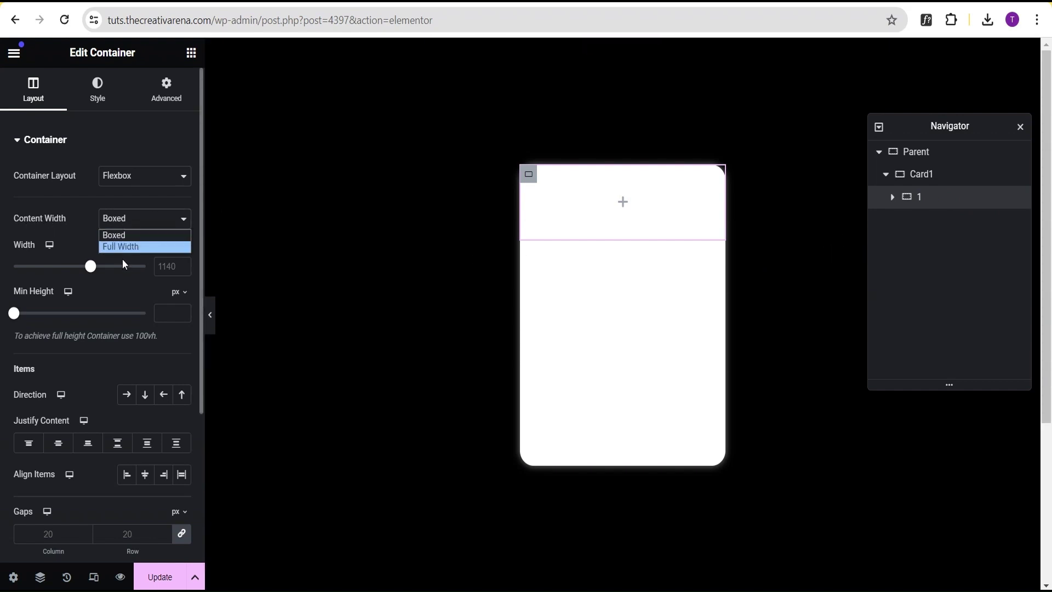
{"action": "left_click", "coordinate": [125, 246]}
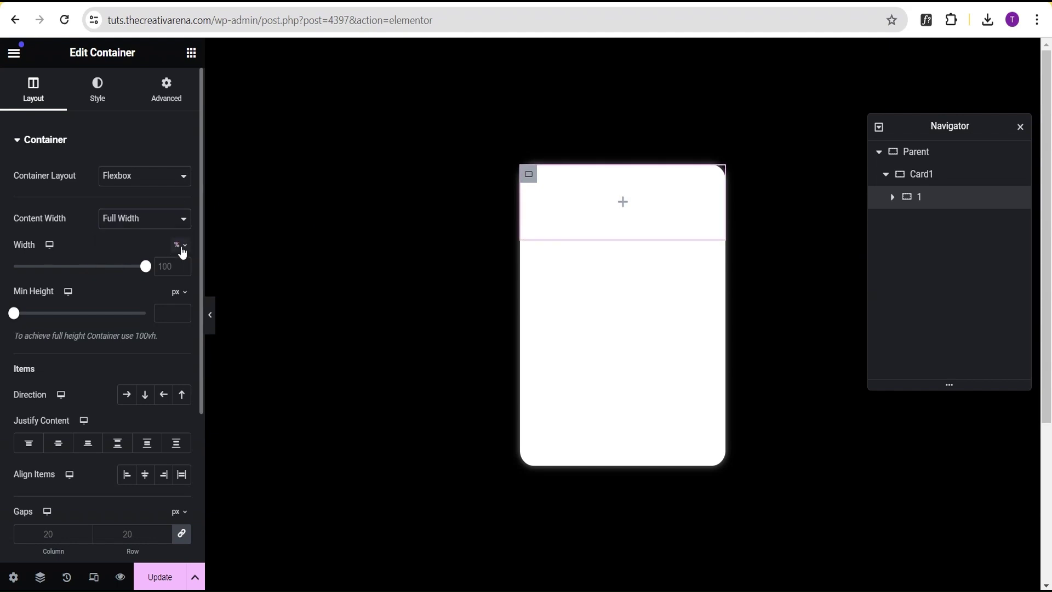
{"action": "left_click", "coordinate": [178, 246]}
{"action": "left_click", "coordinate": [179, 246]}
{"action": "left_click", "coordinate": [165, 265]}
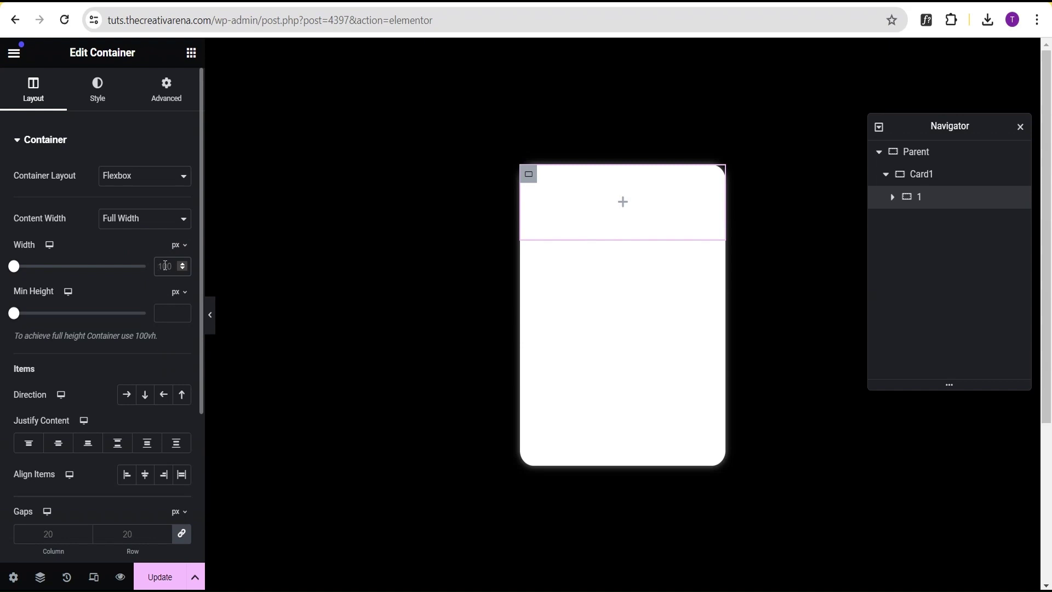
{"action": "type", "text": "300"}
{"action": "left_click", "coordinate": [160, 314]}
{"action": "type", "text": "400"}
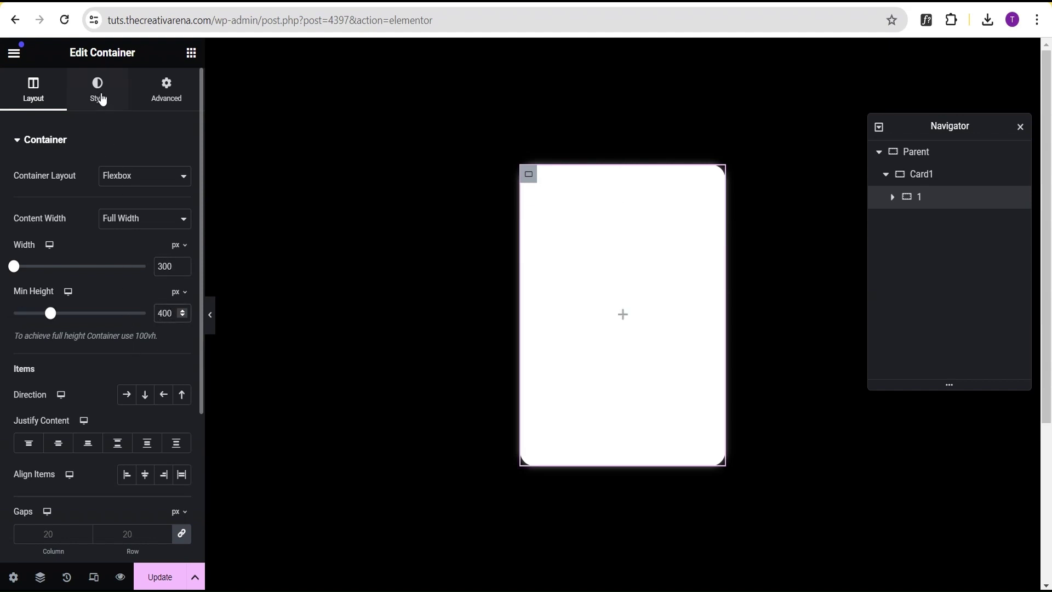
Step: Give container 1 a classic white background
{"action": "left_click", "coordinate": [100, 97]}
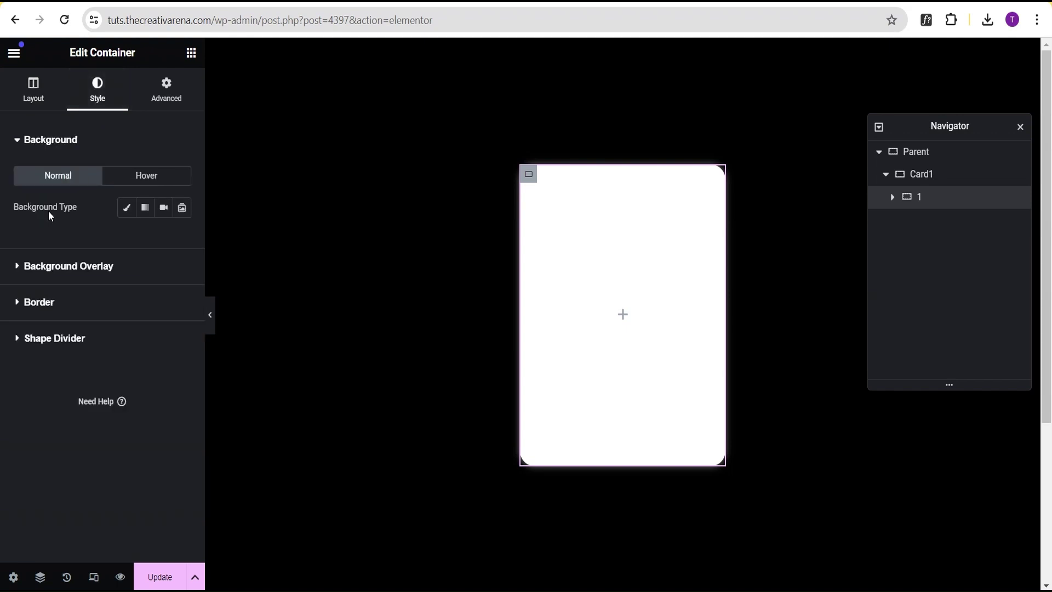
{"action": "left_click", "coordinate": [123, 211]}
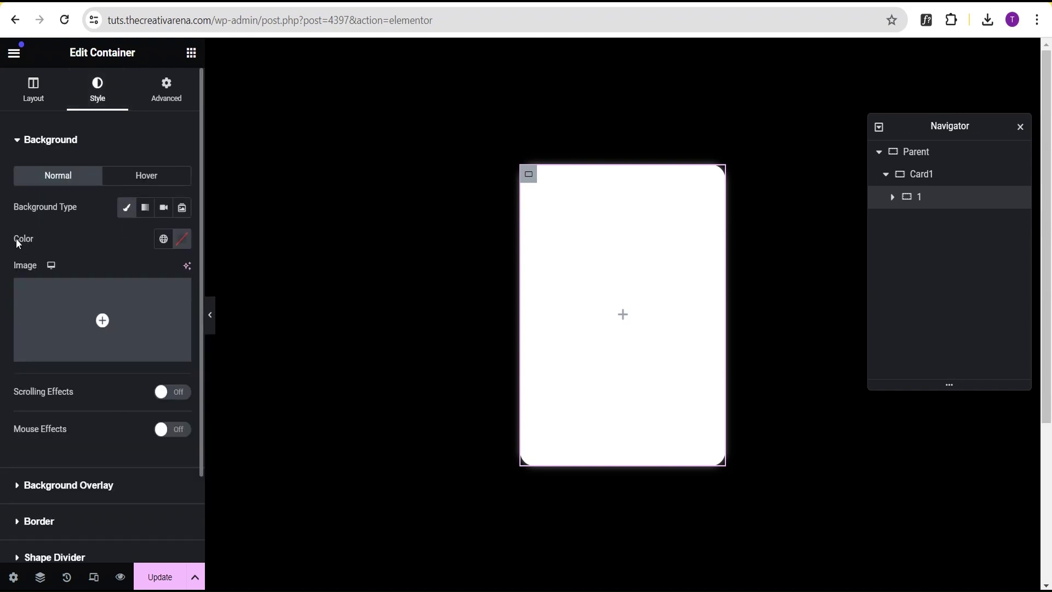
{"action": "left_click", "coordinate": [182, 239]}
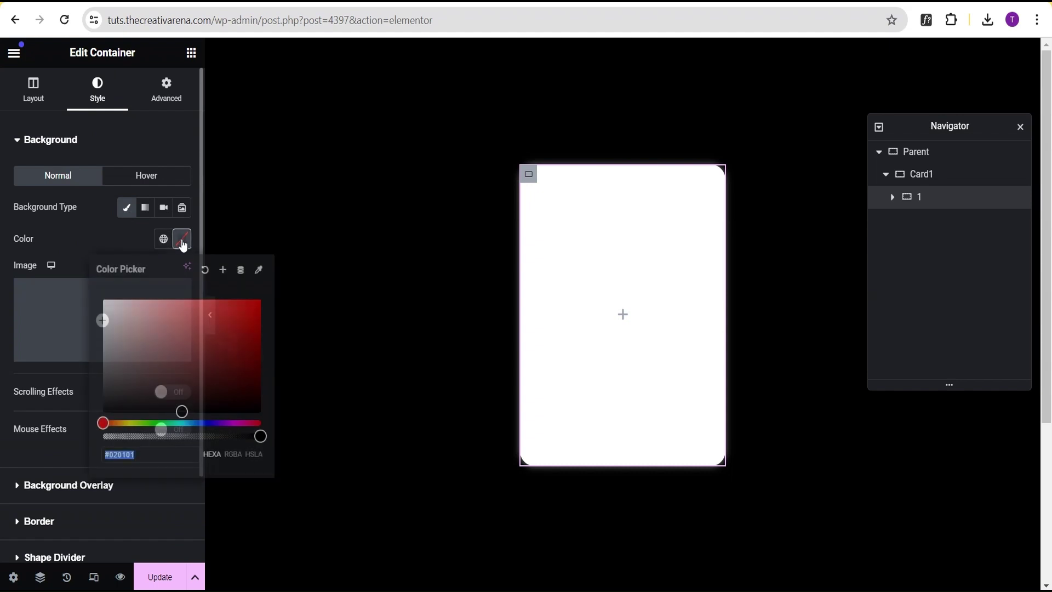
{"action": "left_click_drag", "start_coordinate": [181, 411], "coordinate": [102, 299]}
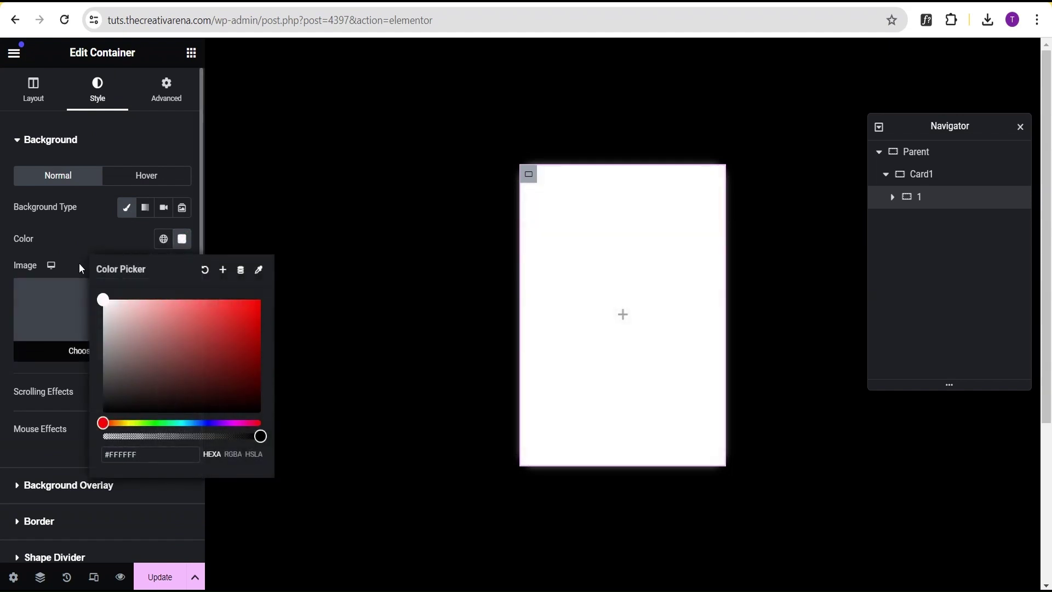
{"action": "left_click", "coordinate": [74, 225]}
Step: Set container 1's border radius to 20 px
{"action": "scroll", "coordinate": [67, 450], "scroll_direction": "down", "scroll_amount": 2}
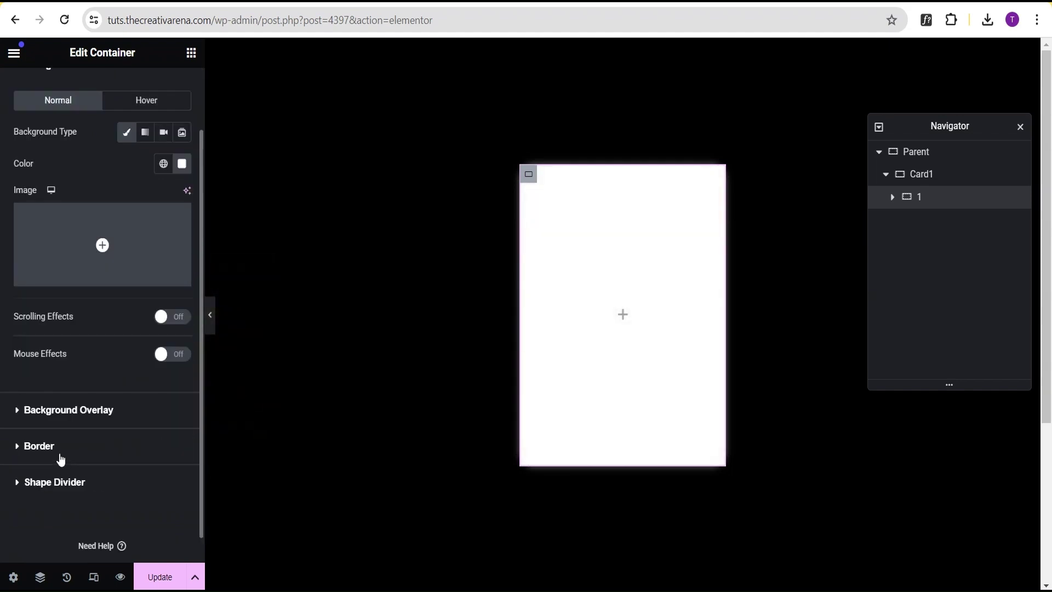
{"action": "left_click", "coordinate": [46, 446]}
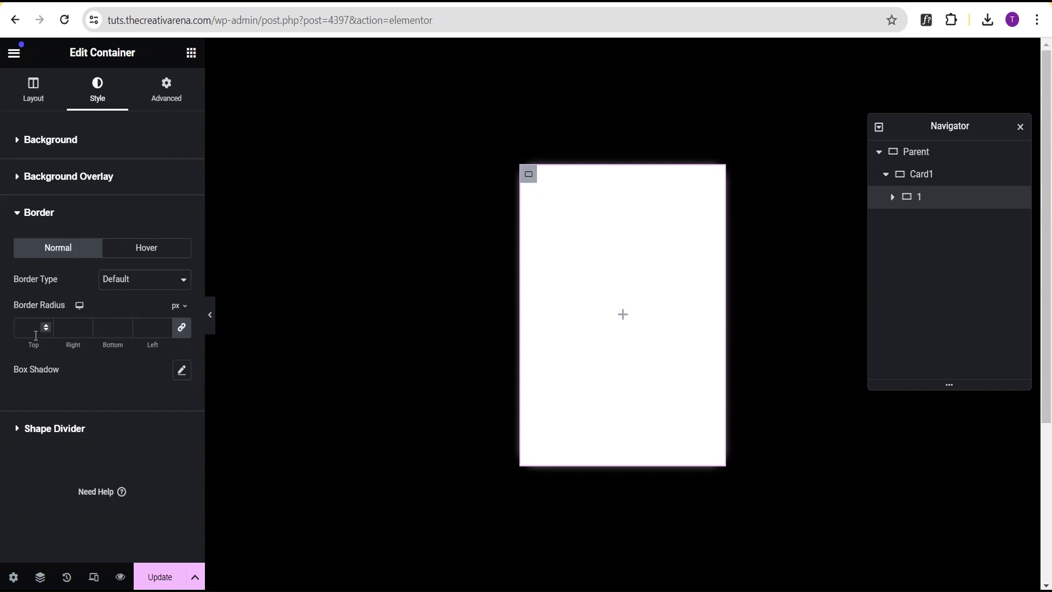
{"action": "left_click", "coordinate": [23, 329]}
{"action": "type", "text": "20"}
Step: Add a semi-transparent white glow shadow to container 1 and preview the card
{"action": "left_click", "coordinate": [180, 377]}
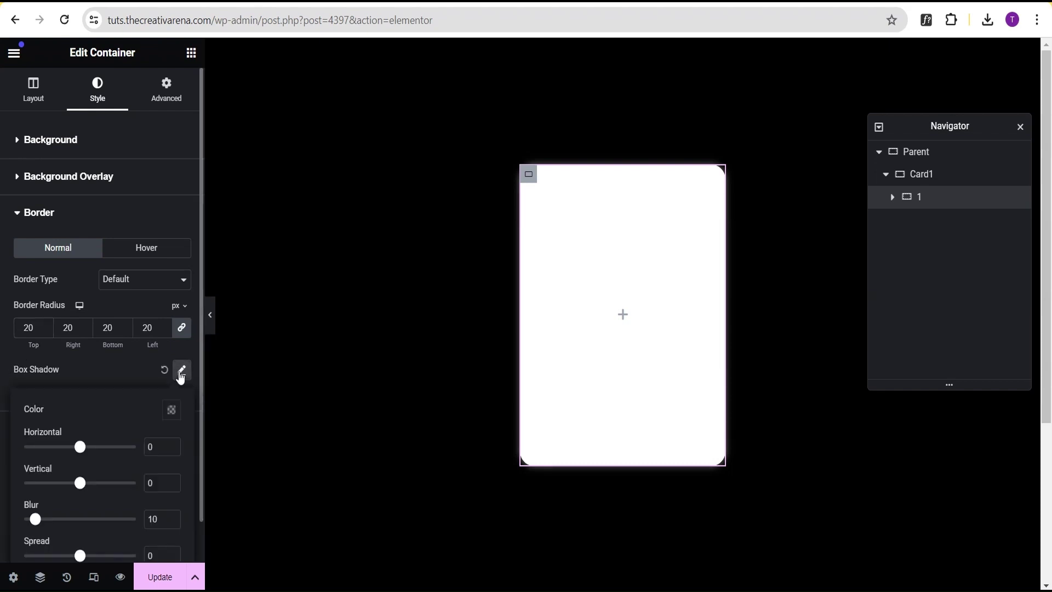
{"action": "left_click", "coordinate": [172, 410]}
{"action": "left_click_drag", "start_coordinate": [93, 328], "coordinate": [91, 216]}
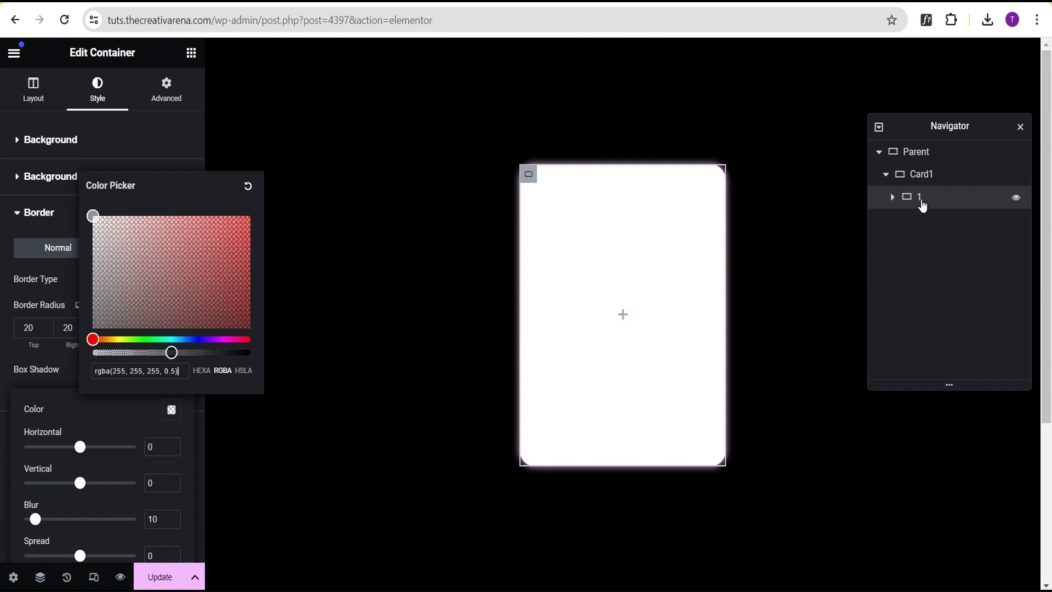
{"action": "left_click", "coordinate": [69, 372]}
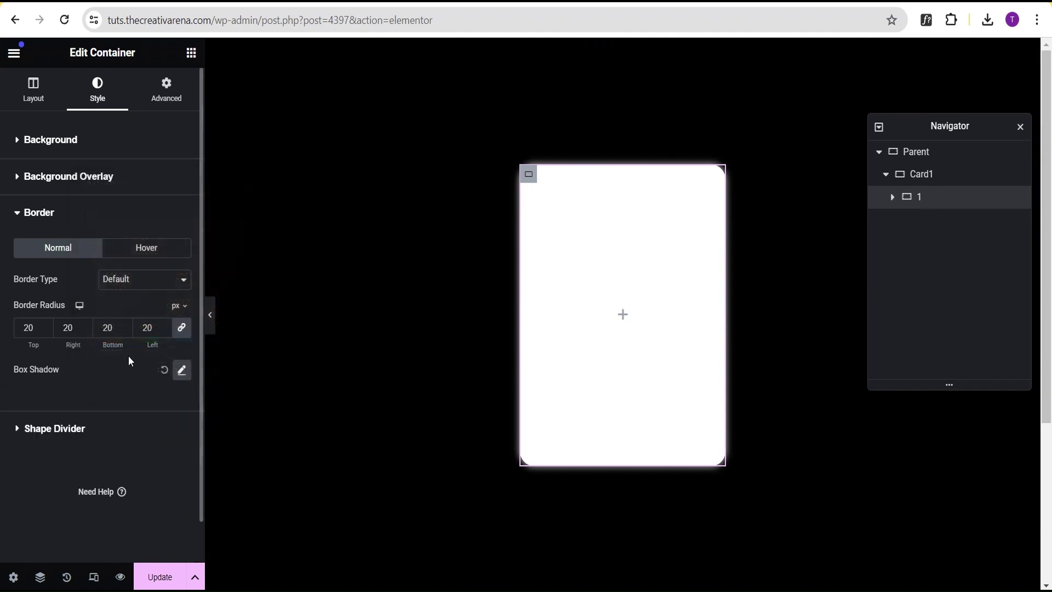
{"action": "left_click", "coordinate": [211, 324]}
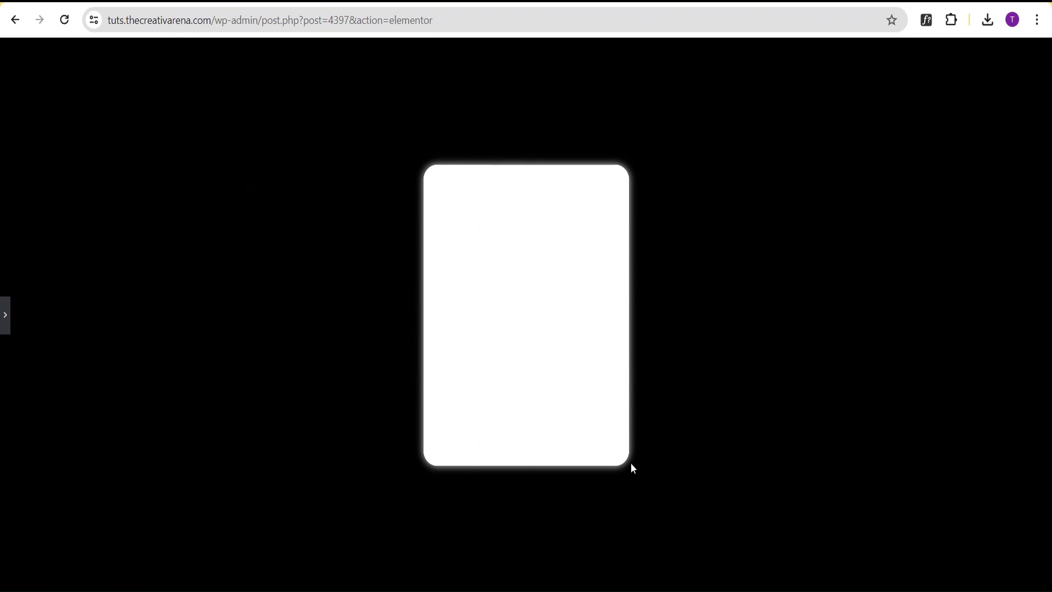
{"action": "left_click", "coordinate": [4, 323]}
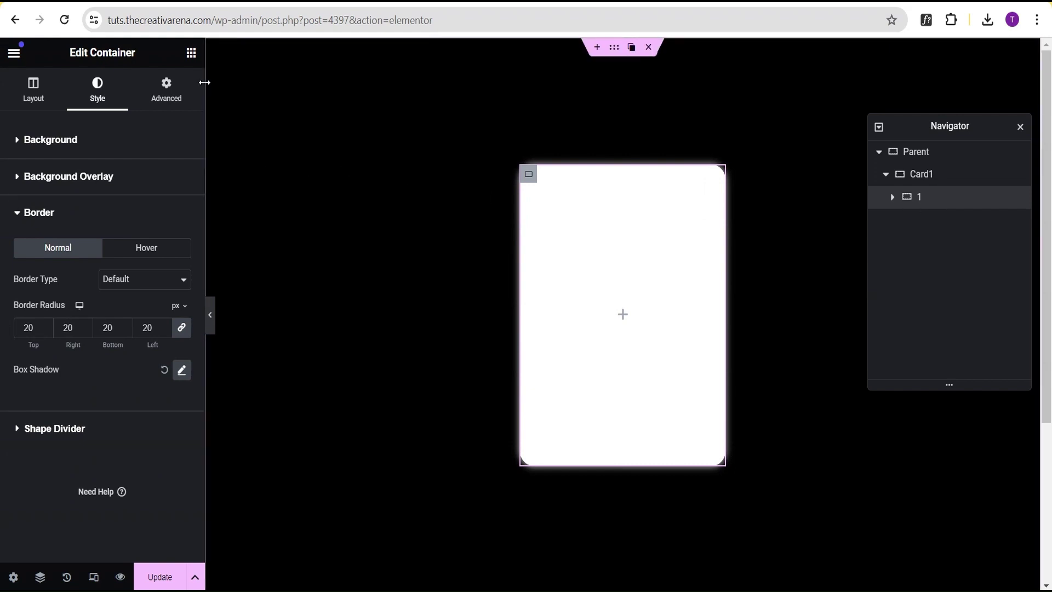
Step: Add a new container inside container 1 and rename it '2'
{"action": "left_click", "coordinate": [622, 315]}
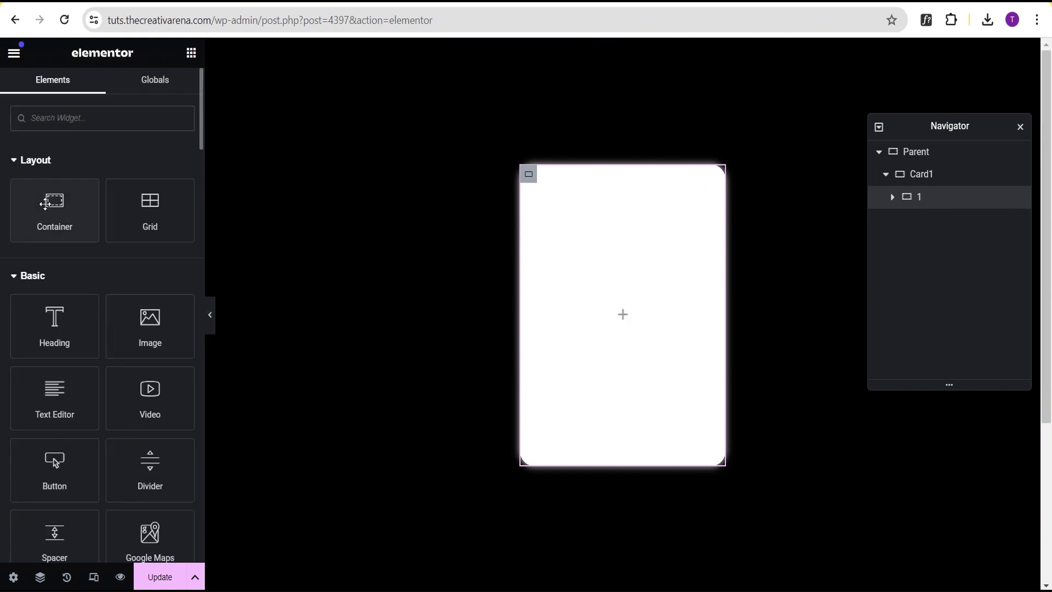
{"action": "left_click_drag", "start_coordinate": [55, 208], "coordinate": [631, 327]}
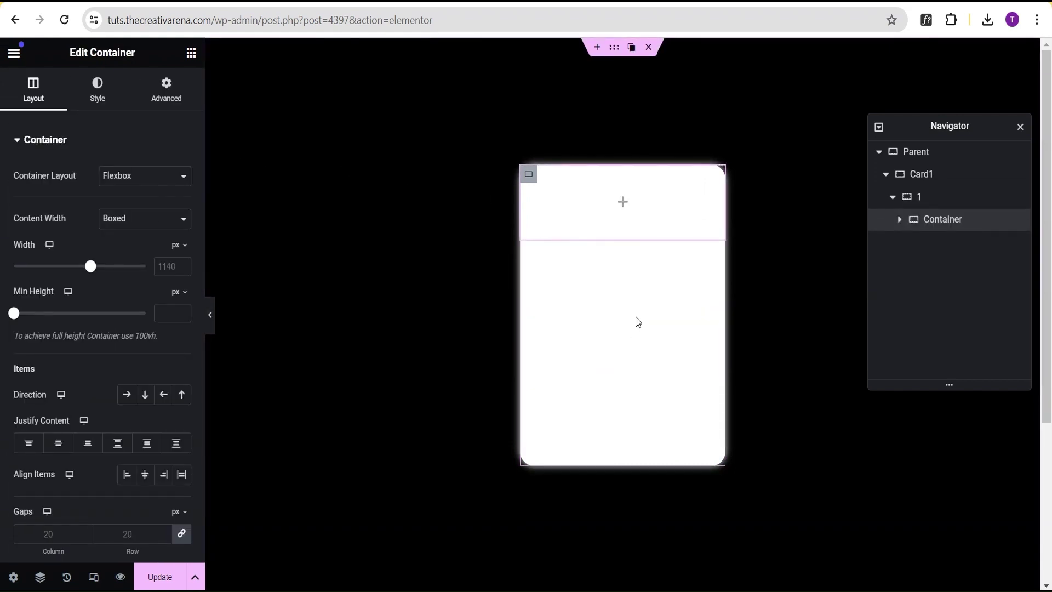
{"action": "double_click", "coordinate": [939, 222]}
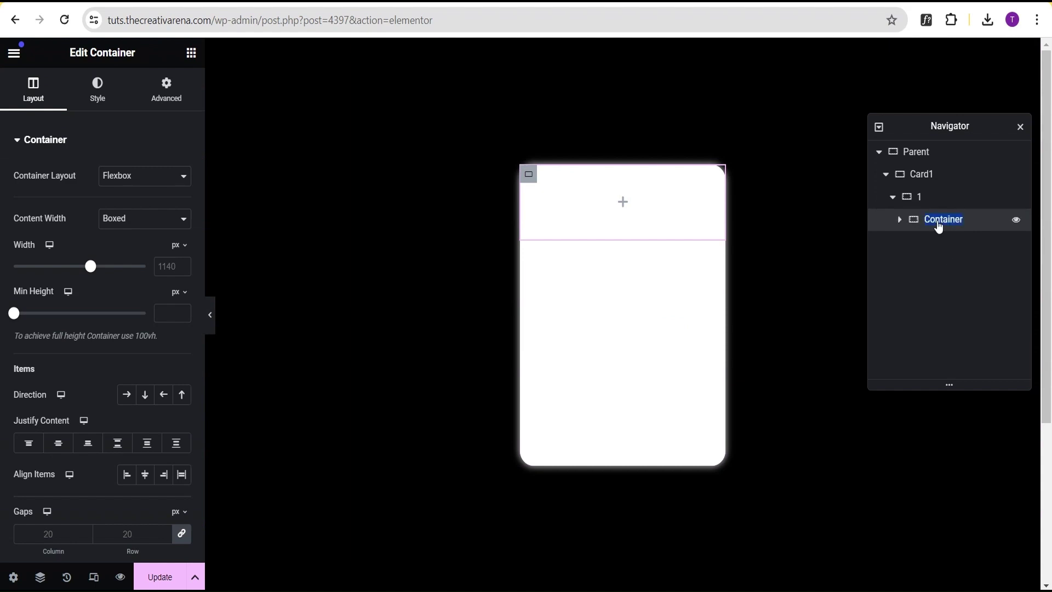
{"action": "type", "text": "2"}
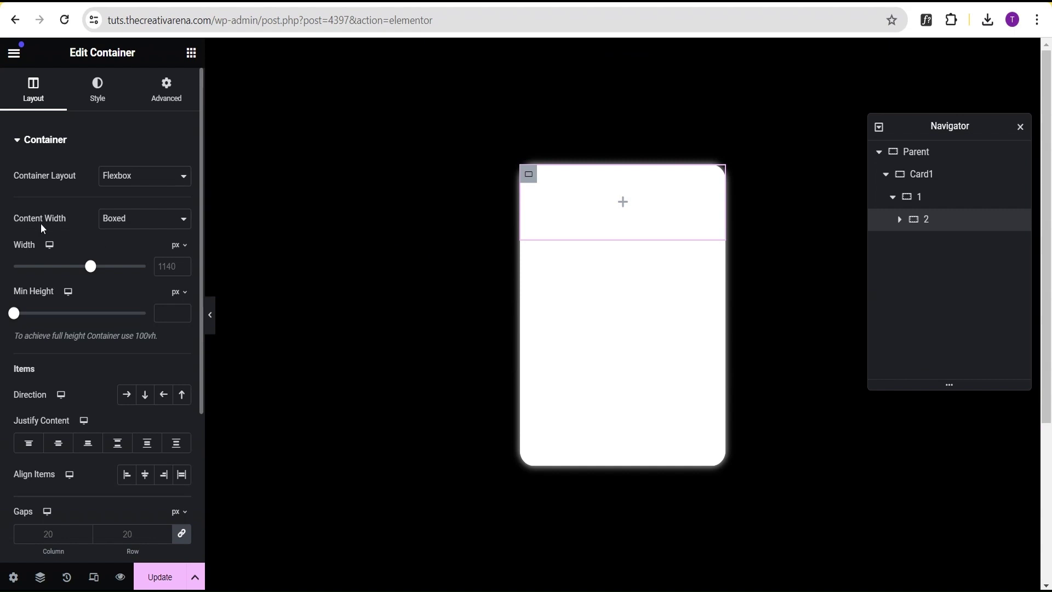
Step: Make container 2 full width, 300 px wide, 400 px tall, with content centred both ways
{"action": "left_click", "coordinate": [124, 225]}
{"action": "left_click", "coordinate": [128, 251]}
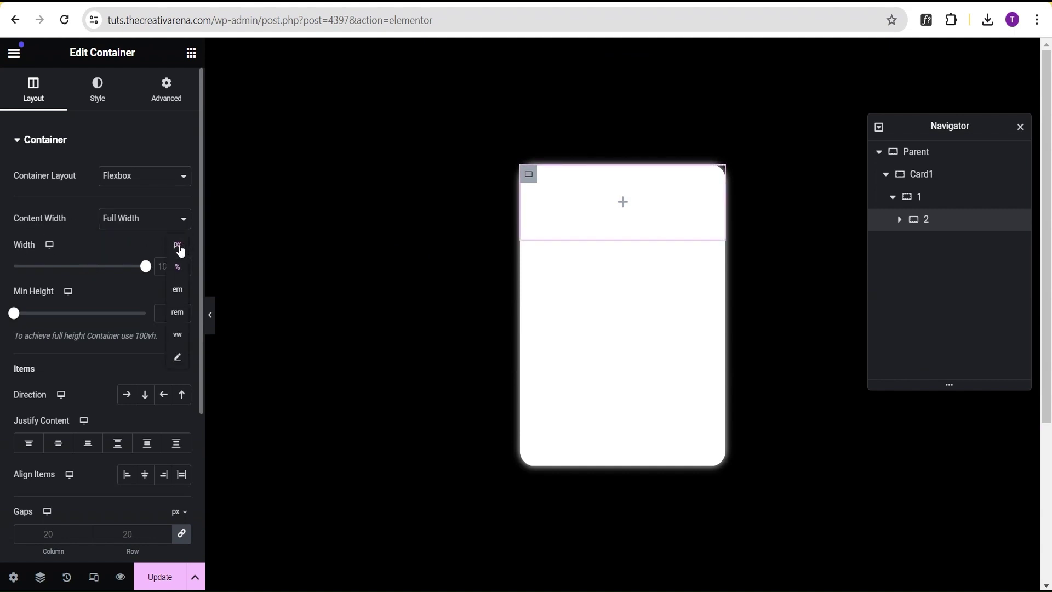
{"action": "left_click", "coordinate": [179, 247]}
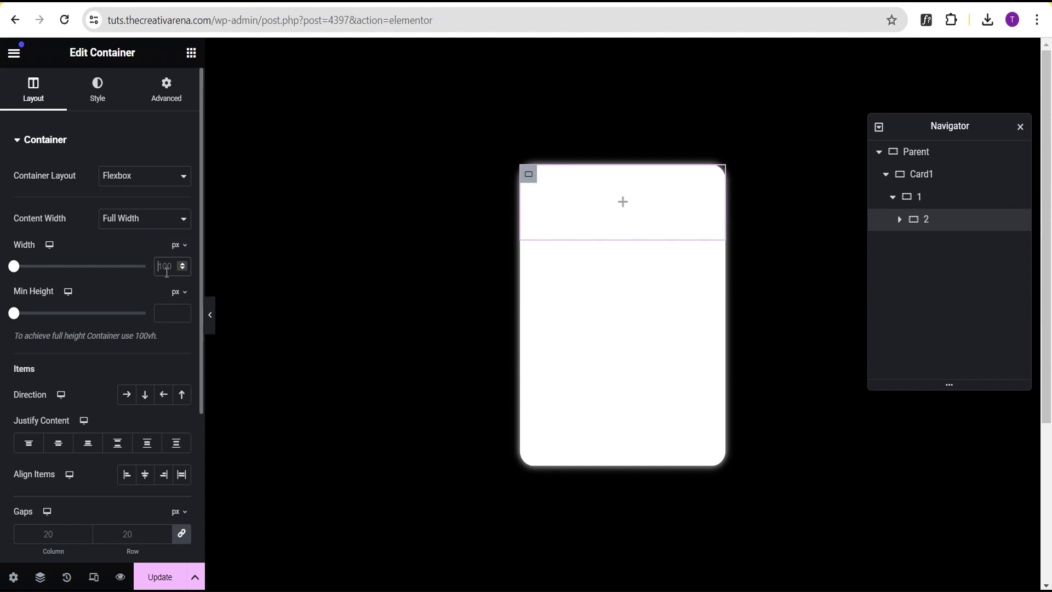
{"action": "type", "text": "300"}
{"action": "left_click", "coordinate": [163, 312]}
{"action": "type", "text": "400"}
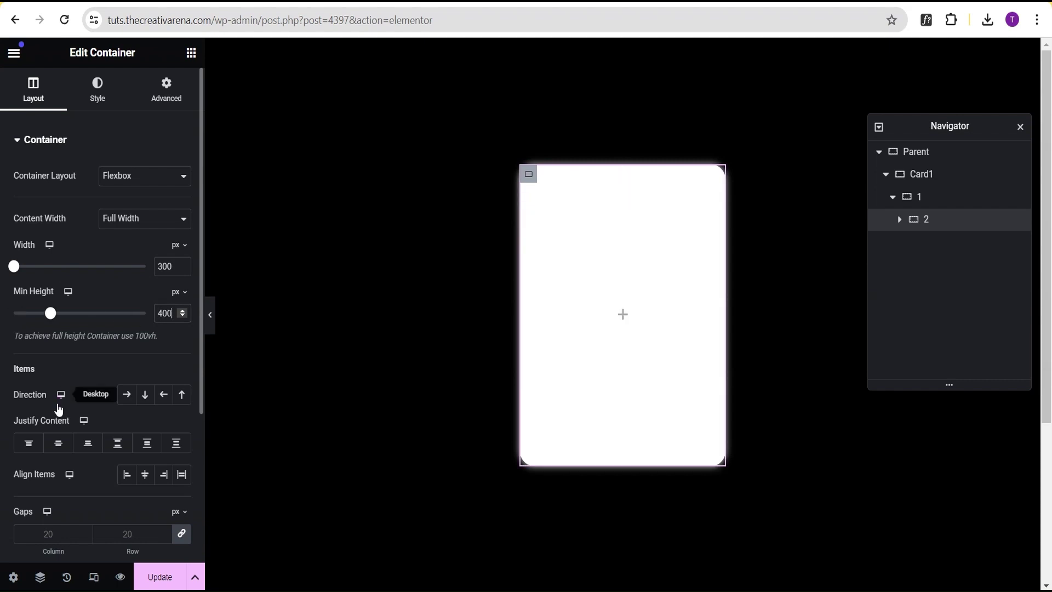
{"action": "left_click", "coordinate": [58, 444]}
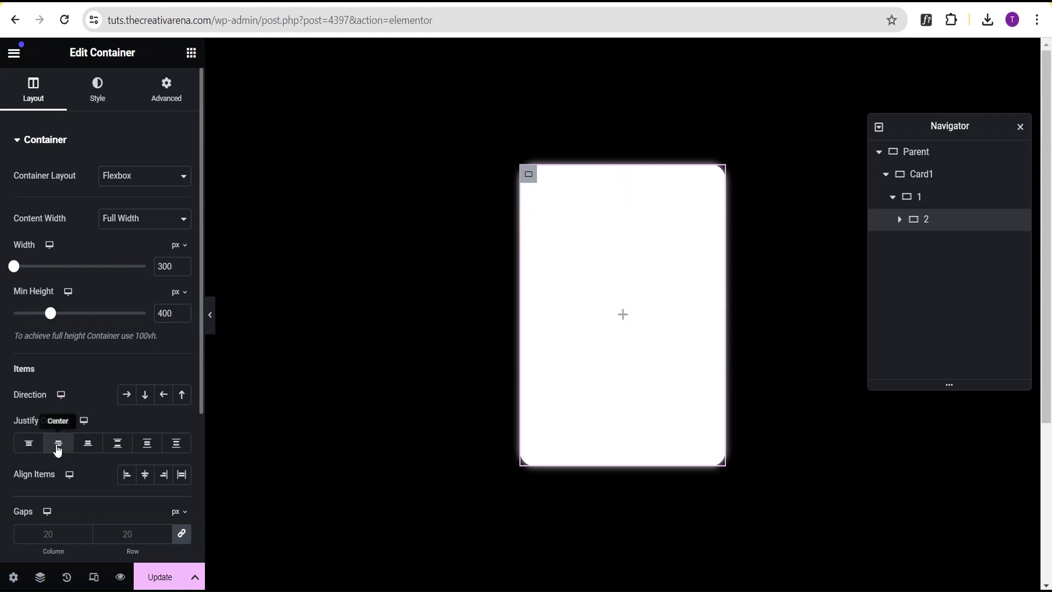
{"action": "left_click", "coordinate": [145, 476]}
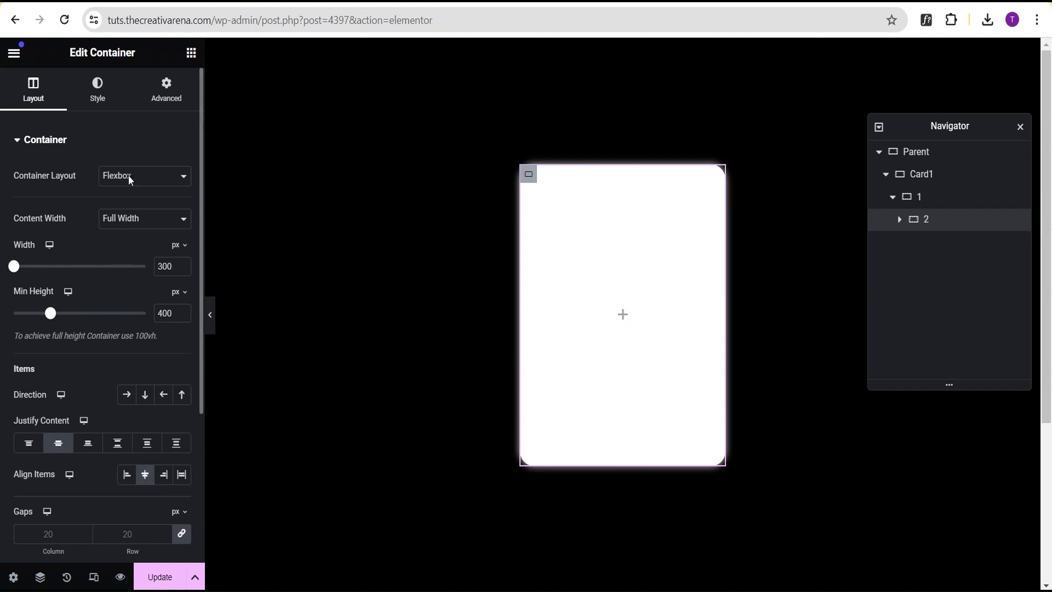
{"action": "left_click", "coordinate": [106, 104]}
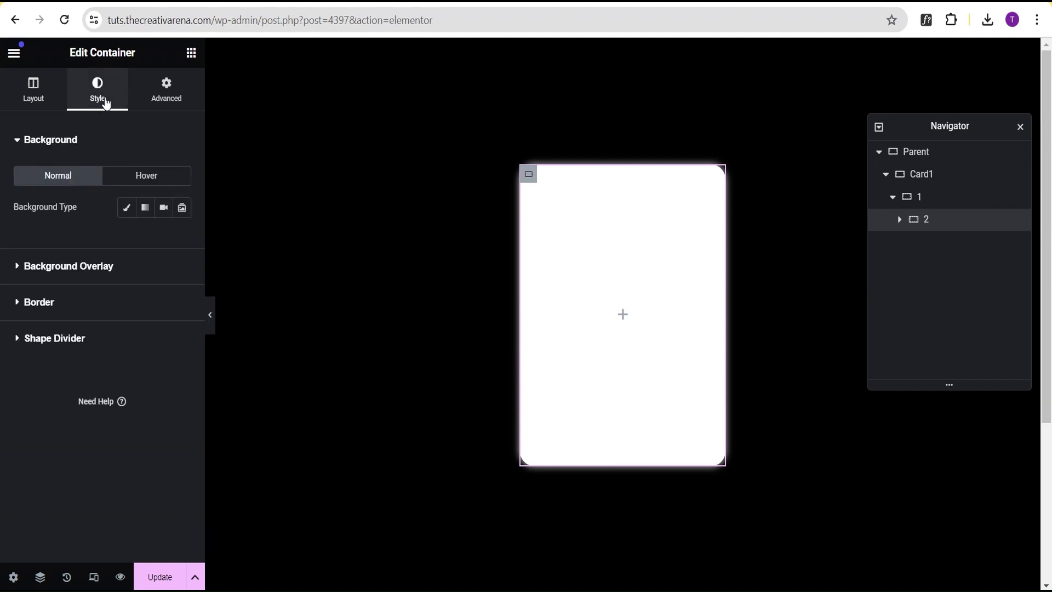
Step: Set the dark runners photo from the Media Library as container 2's background image
{"action": "left_click", "coordinate": [127, 211]}
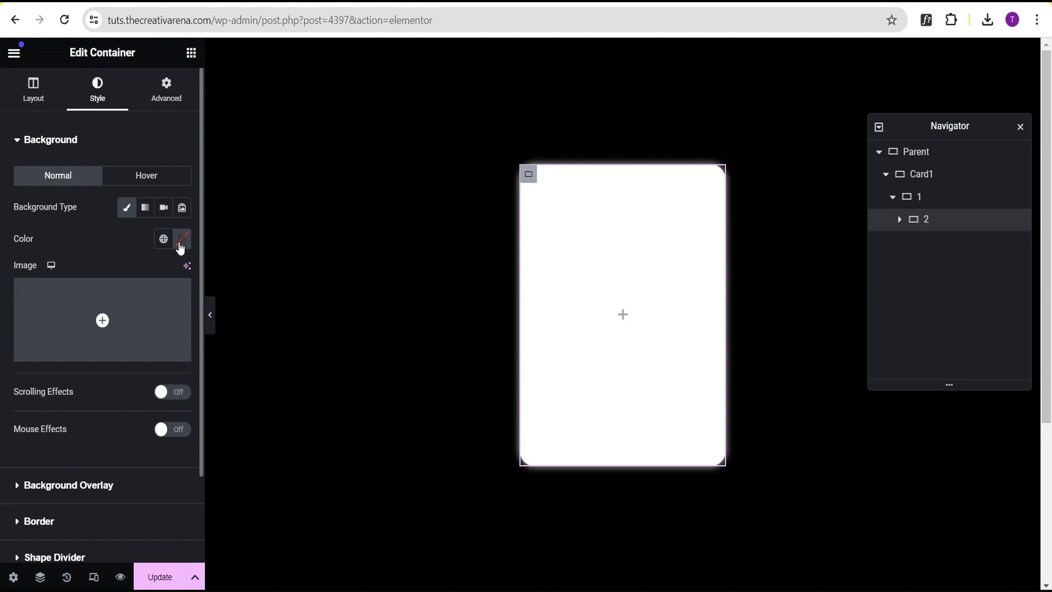
{"action": "left_click", "coordinate": [125, 322]}
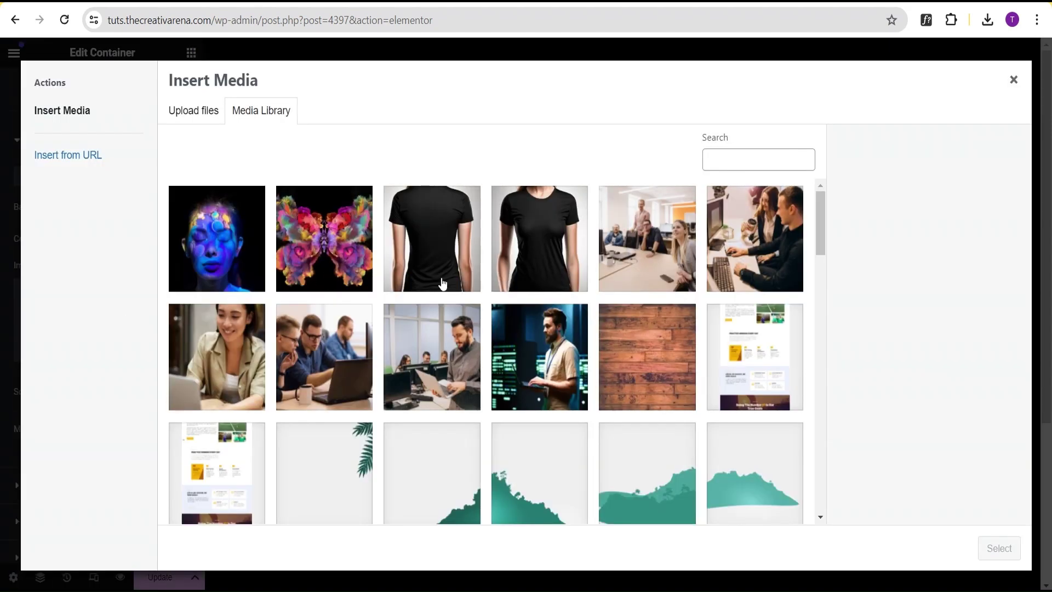
{"action": "scroll", "coordinate": [443, 282], "scroll_direction": "down", "scroll_amount": 15}
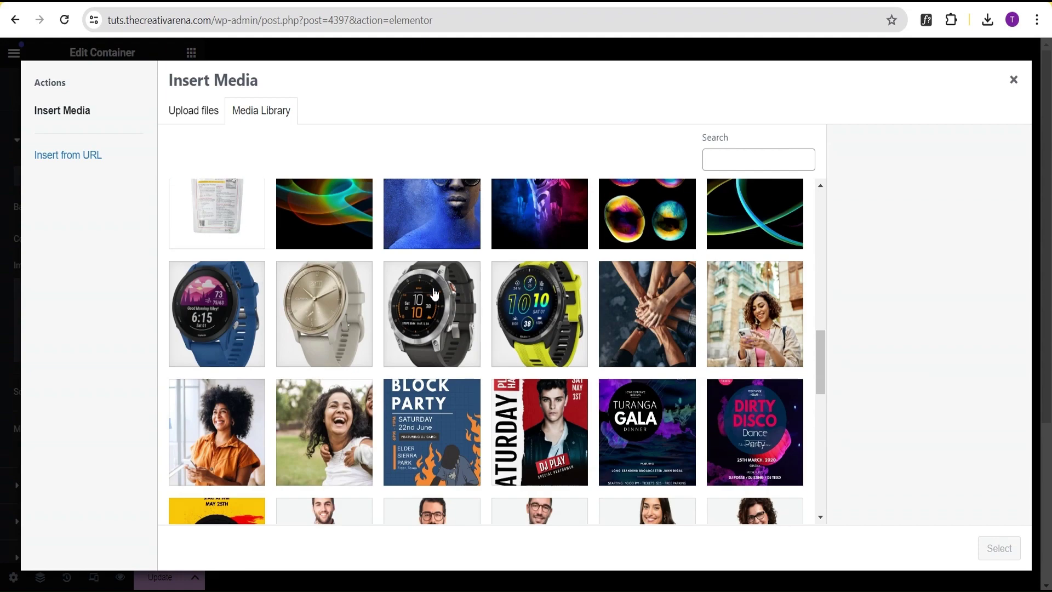
{"action": "scroll", "coordinate": [435, 293], "scroll_direction": "up", "scroll_amount": 3}
{"action": "left_click", "coordinate": [540, 345]}
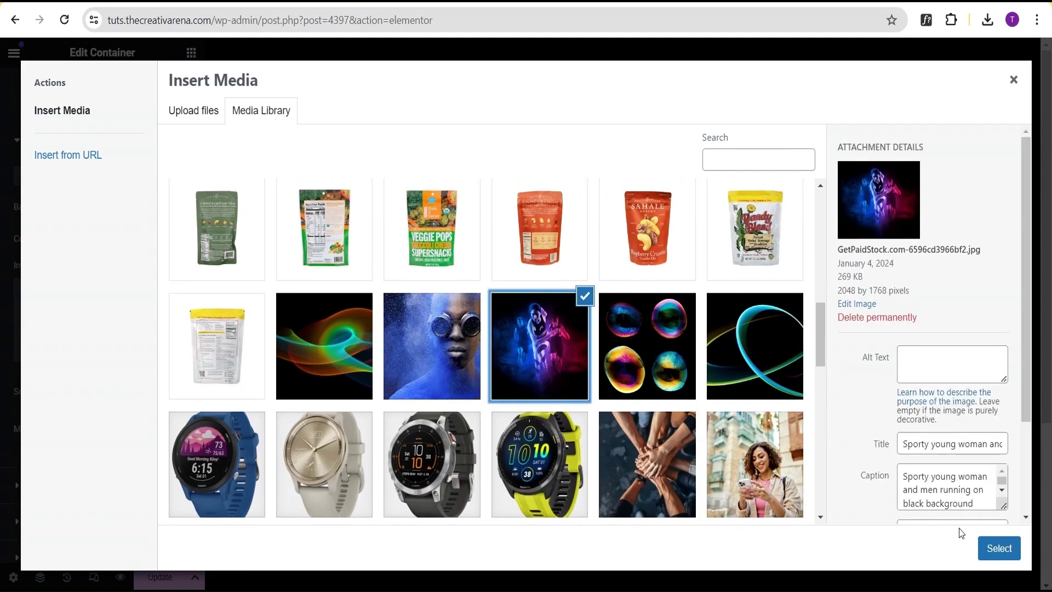
{"action": "left_click", "coordinate": [998, 548]}
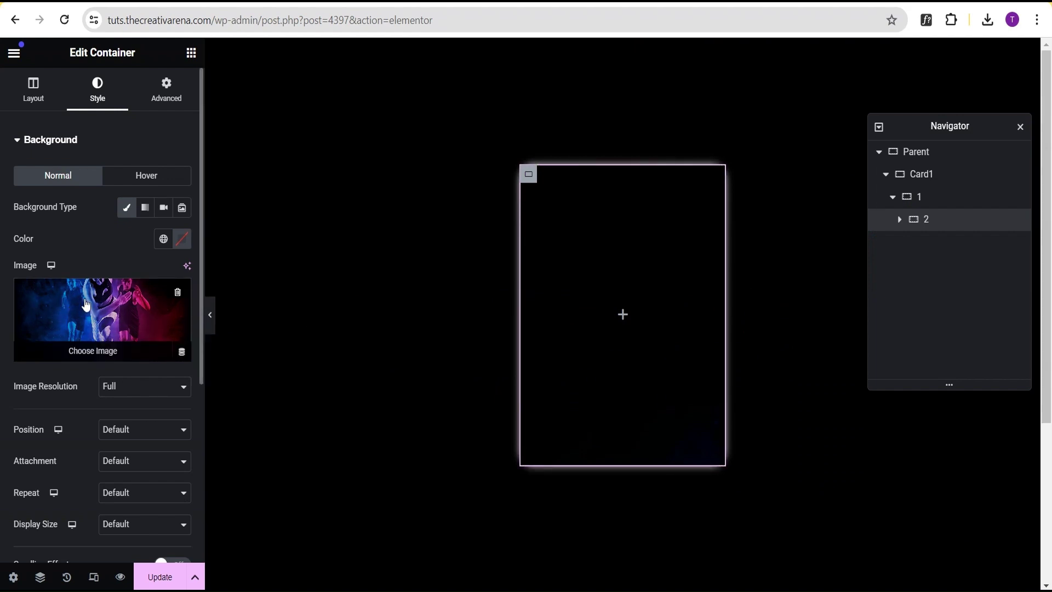
Step: Set the background position to Center Center, repeat to No-repeat, and size to Cover
{"action": "scroll", "coordinate": [87, 304], "scroll_direction": "down", "scroll_amount": 1}
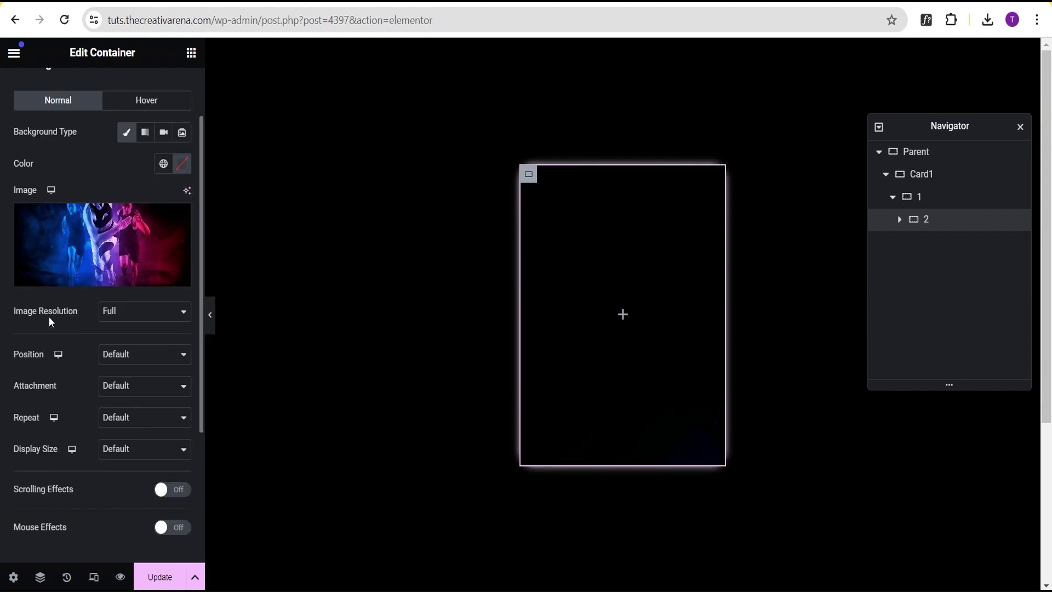
{"action": "left_click", "coordinate": [130, 360]}
{"action": "left_click", "coordinate": [132, 382]}
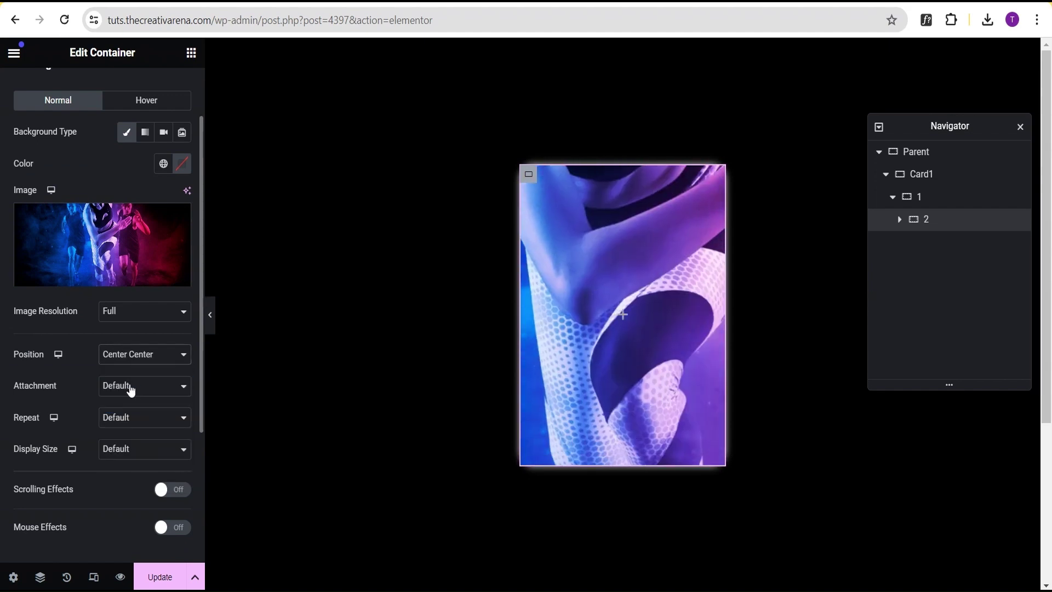
{"action": "left_click", "coordinate": [155, 426]}
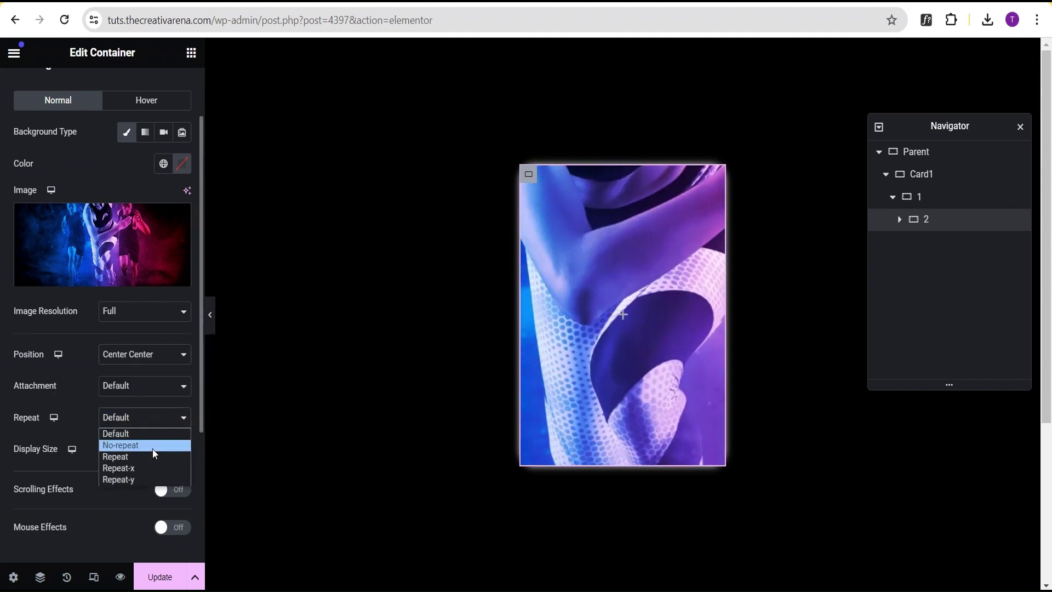
{"action": "left_click", "coordinate": [153, 448]}
{"action": "left_click", "coordinate": [127, 449]}
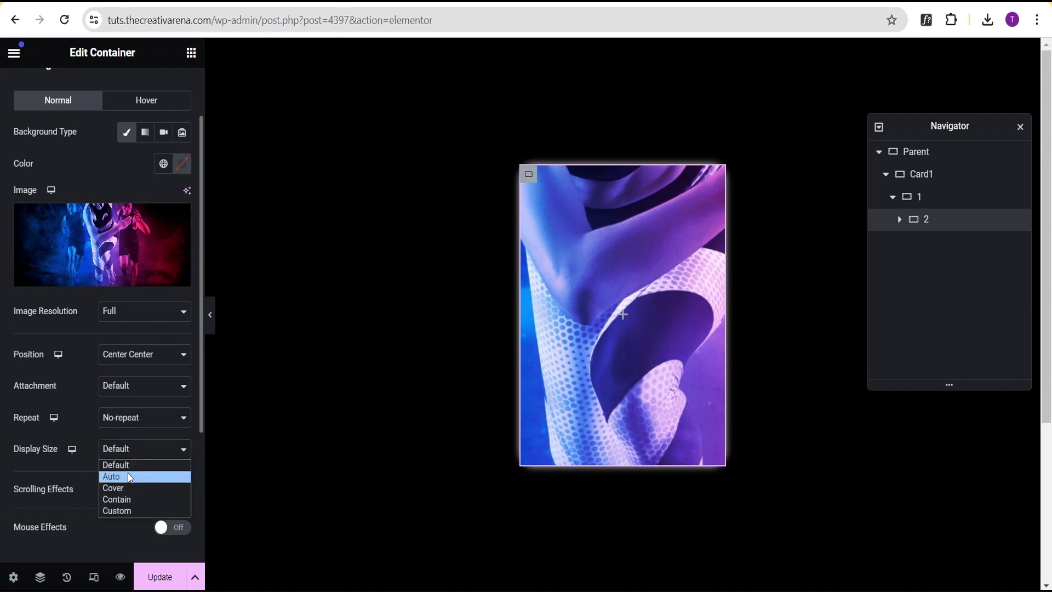
{"action": "left_click", "coordinate": [128, 488]}
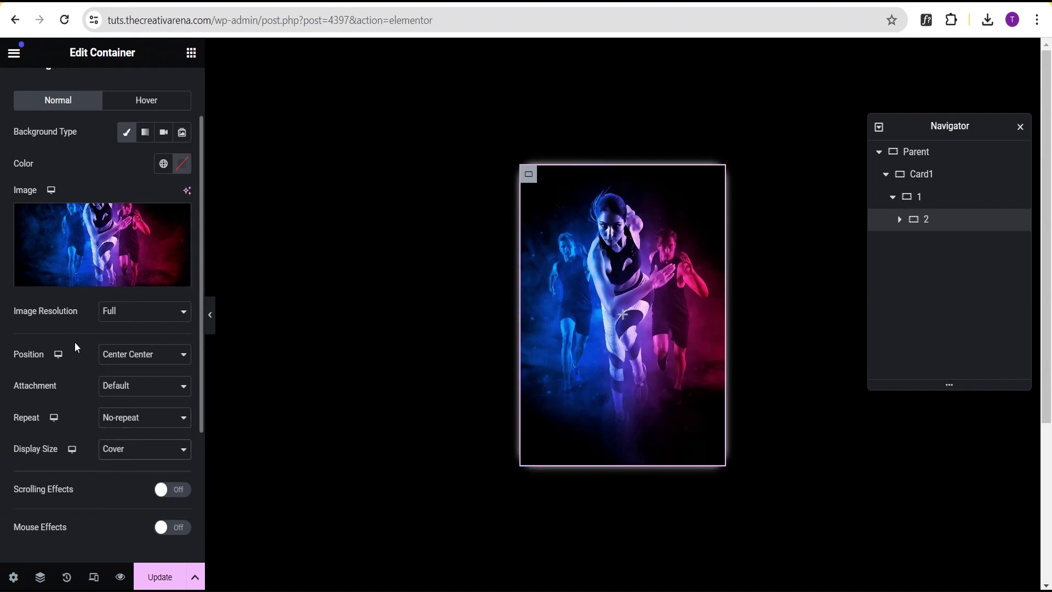
{"action": "scroll", "coordinate": [74, 345], "scroll_direction": "down", "scroll_amount": 4}
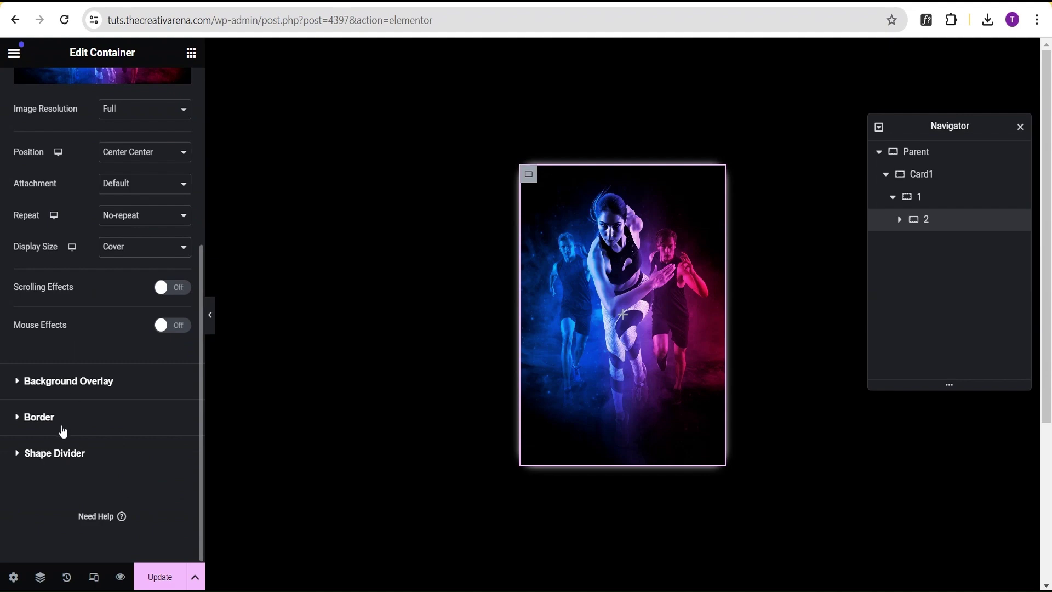
Step: Round the card's corners to 20 px and add a semi-transparent grey rgba(130,130,130,0.5) glow shadow
{"action": "left_click", "coordinate": [60, 427]}
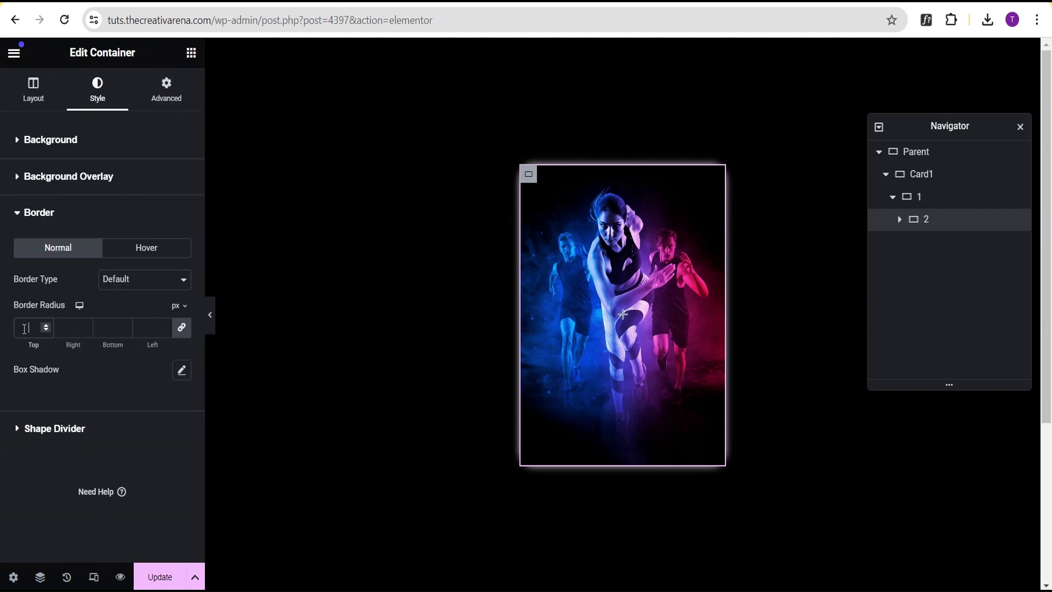
{"action": "type", "text": "20"}
{"action": "left_click", "coordinate": [182, 373]}
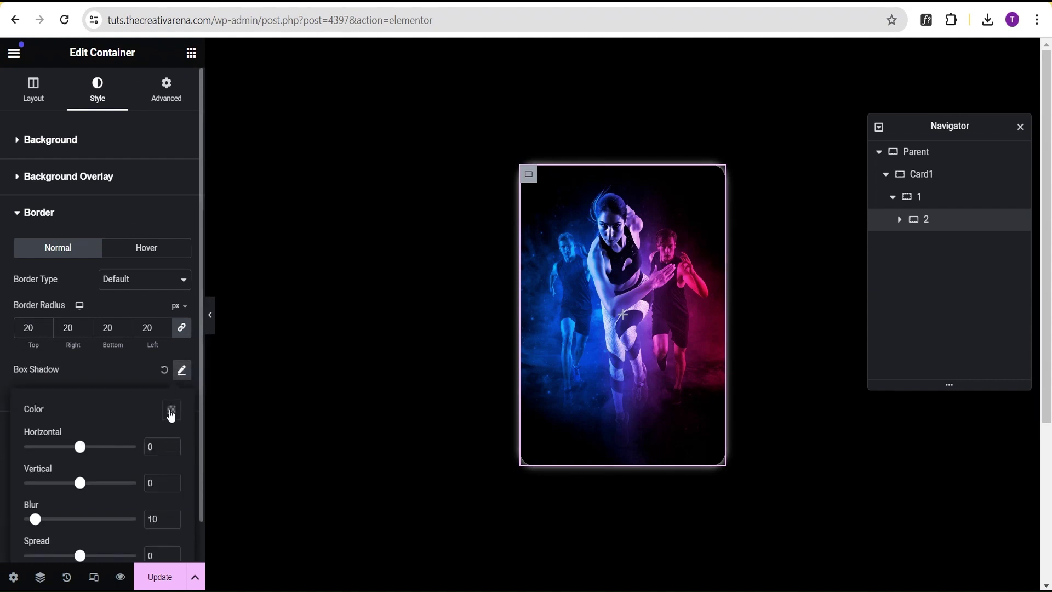
{"action": "left_click", "coordinate": [171, 412]}
{"action": "left_click_drag", "start_coordinate": [94, 328], "coordinate": [93, 271]}
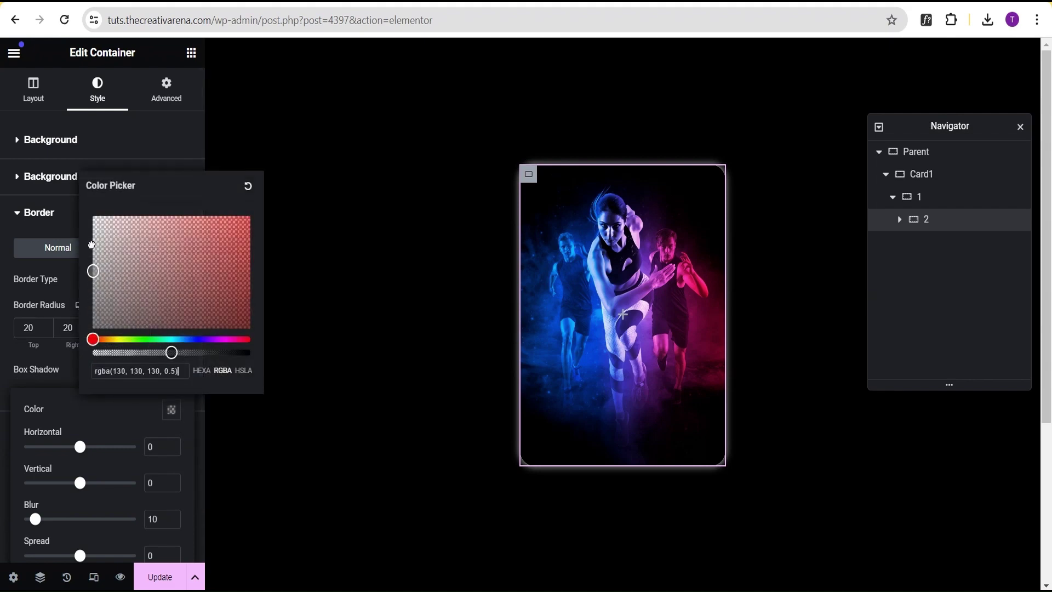
{"action": "left_click", "coordinate": [208, 329]}
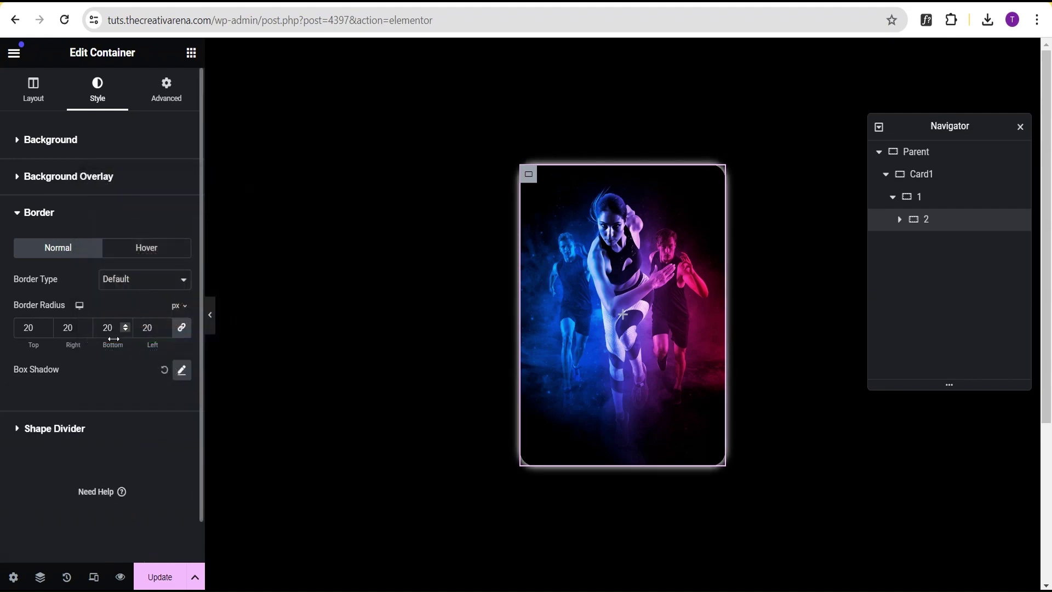
{"action": "left_click", "coordinate": [211, 326]}
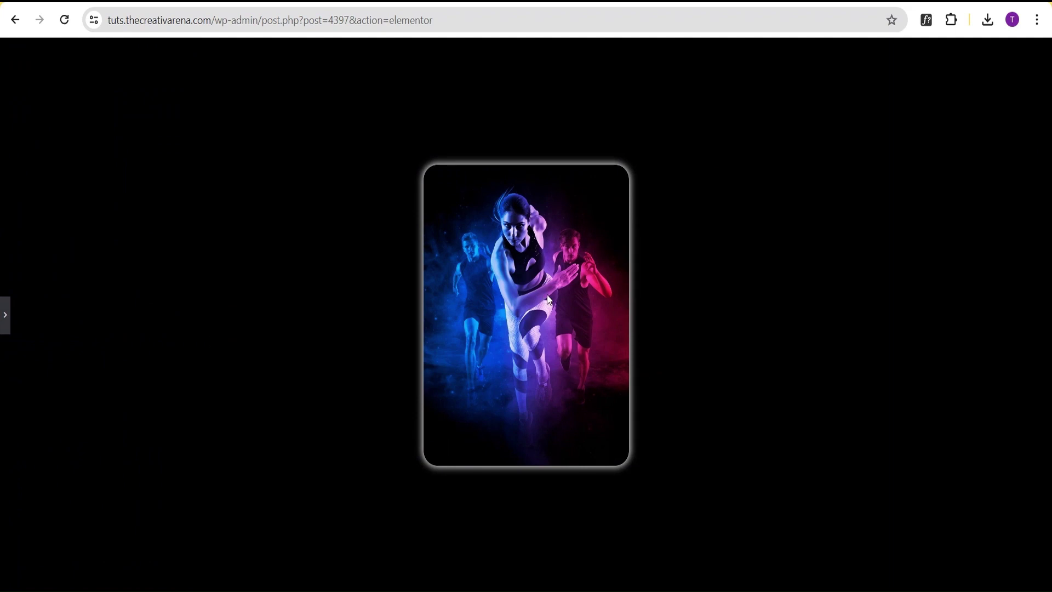
{"action": "left_click", "coordinate": [6, 316]}
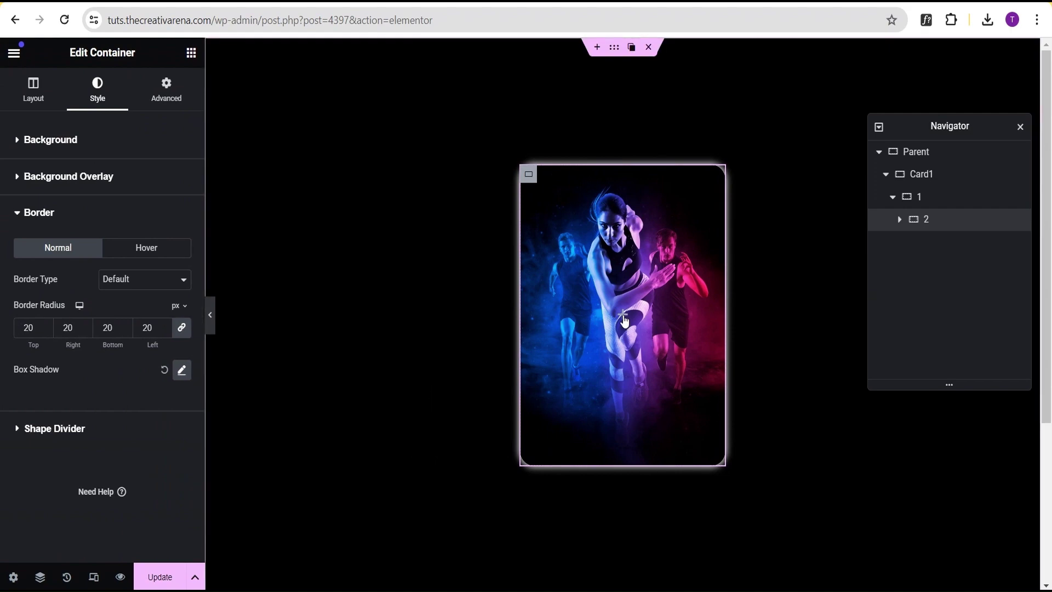
Step: Add a Heading widget into the card and give container 2 a linked 20 px padding
{"action": "left_click", "coordinate": [625, 322]}
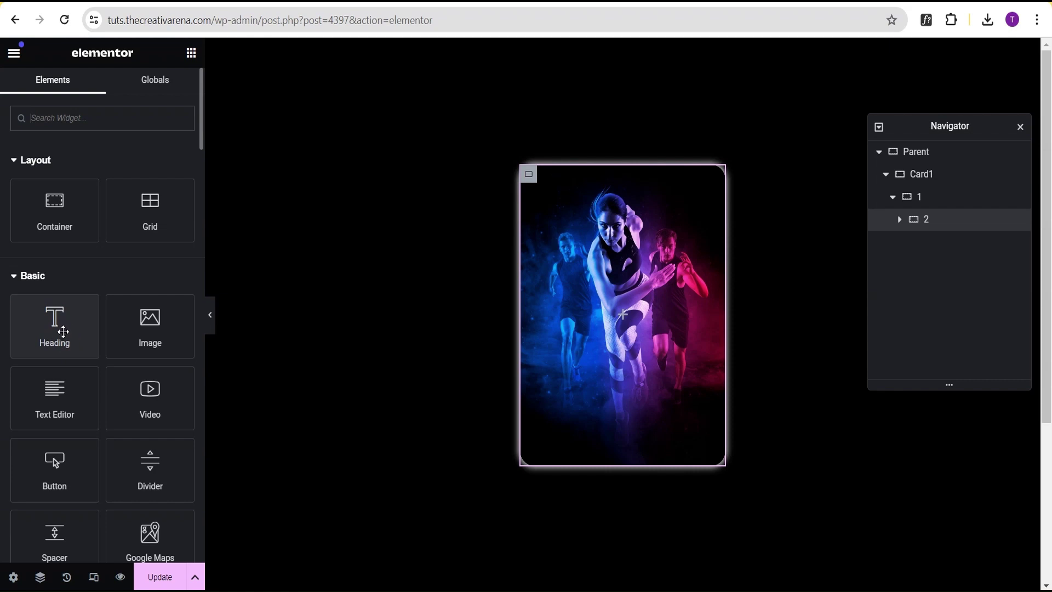
{"action": "left_click_drag", "start_coordinate": [60, 328], "coordinate": [612, 312]}
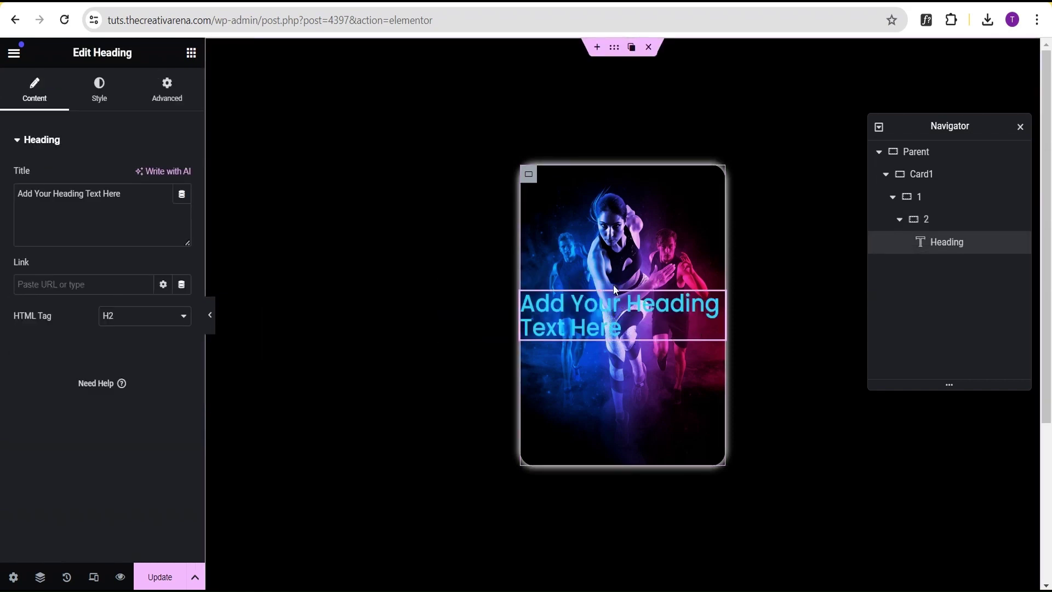
{"action": "left_click", "coordinate": [937, 222]}
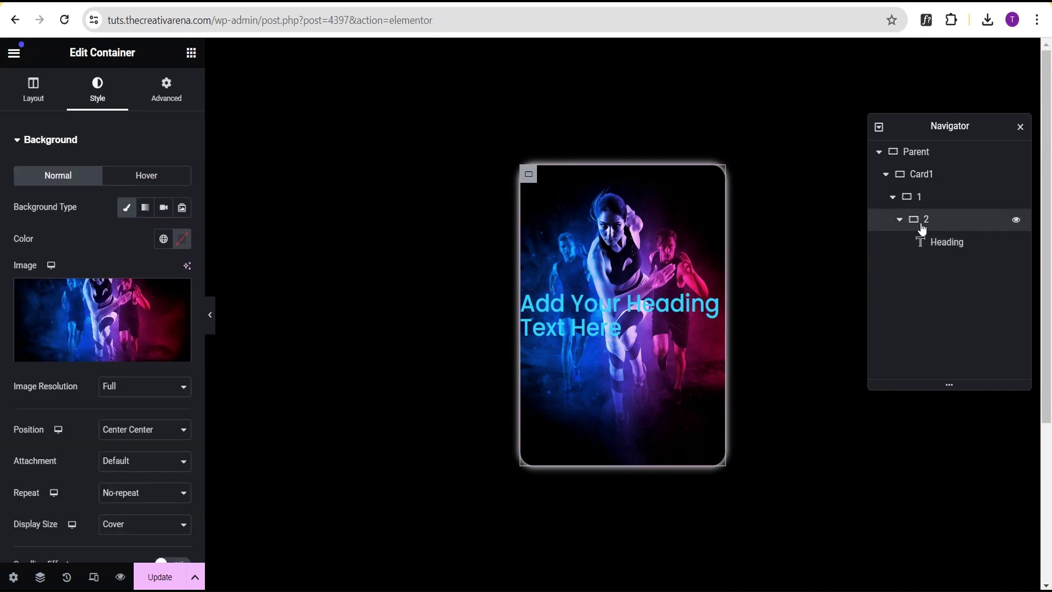
{"action": "left_click", "coordinate": [168, 96]}
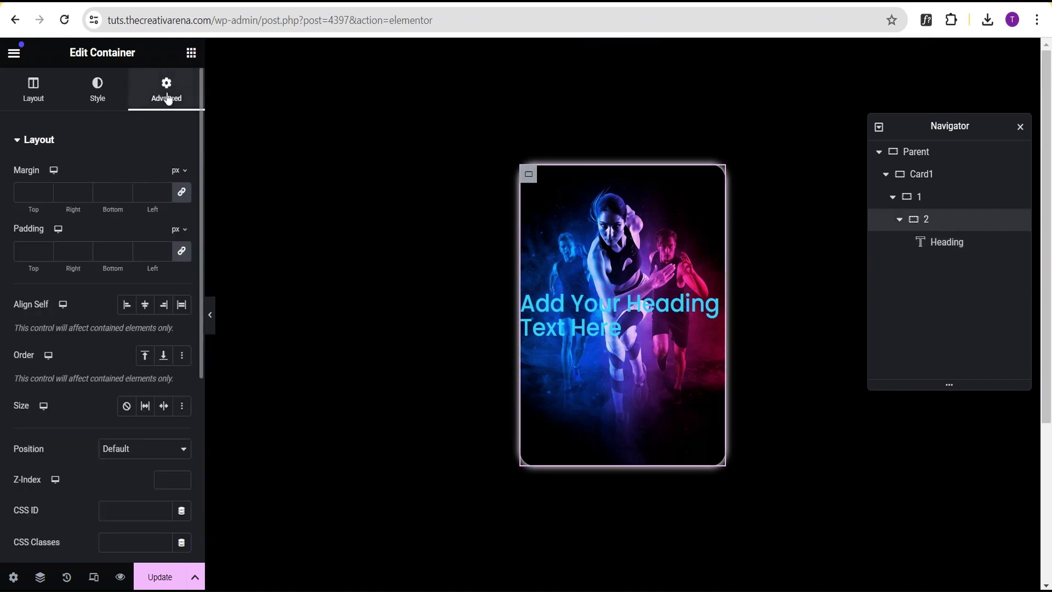
{"action": "left_click", "coordinate": [26, 253]}
{"action": "type", "text": "20"}
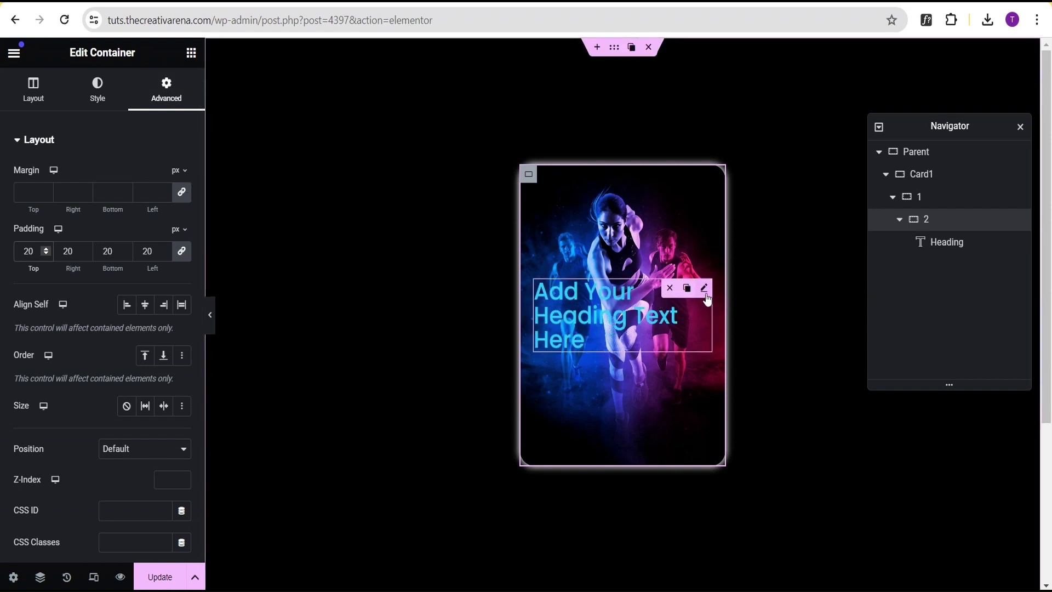
{"action": "left_click", "coordinate": [705, 289]}
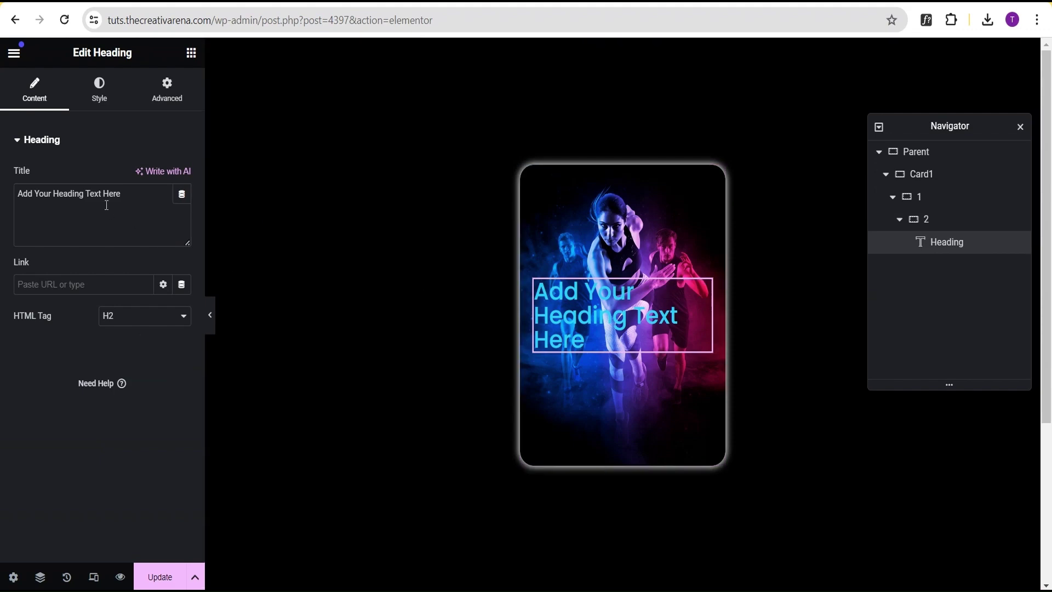
Step: Retitle the heading 'Card One', centre-align it and make it white
{"action": "left_click_drag", "start_coordinate": [130, 201], "coordinate": [1, 201]}
{"action": "type", "text": "Card"}
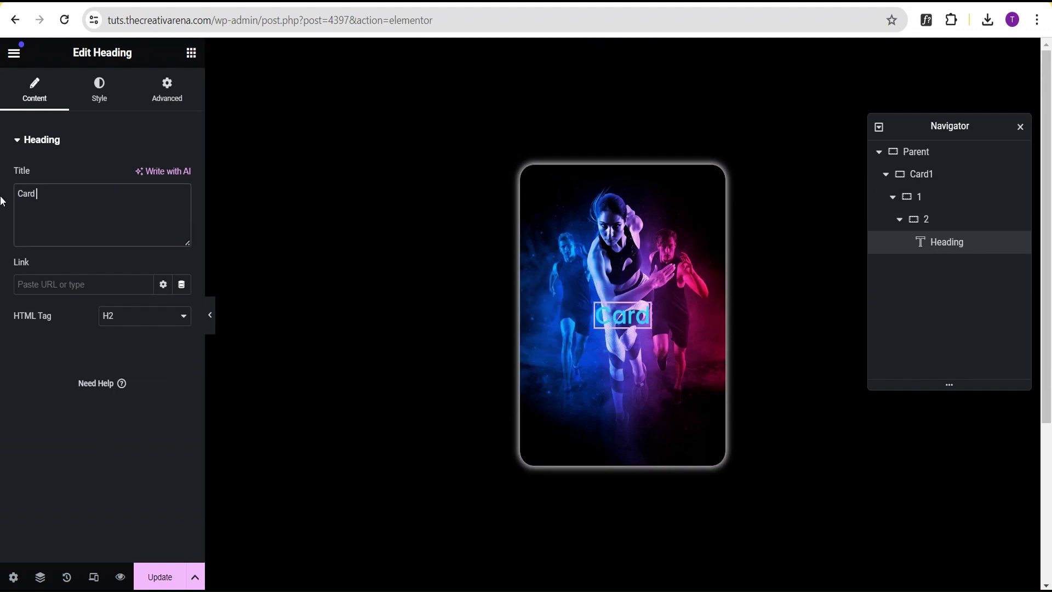
{"action": "type", "text": " )ne"}
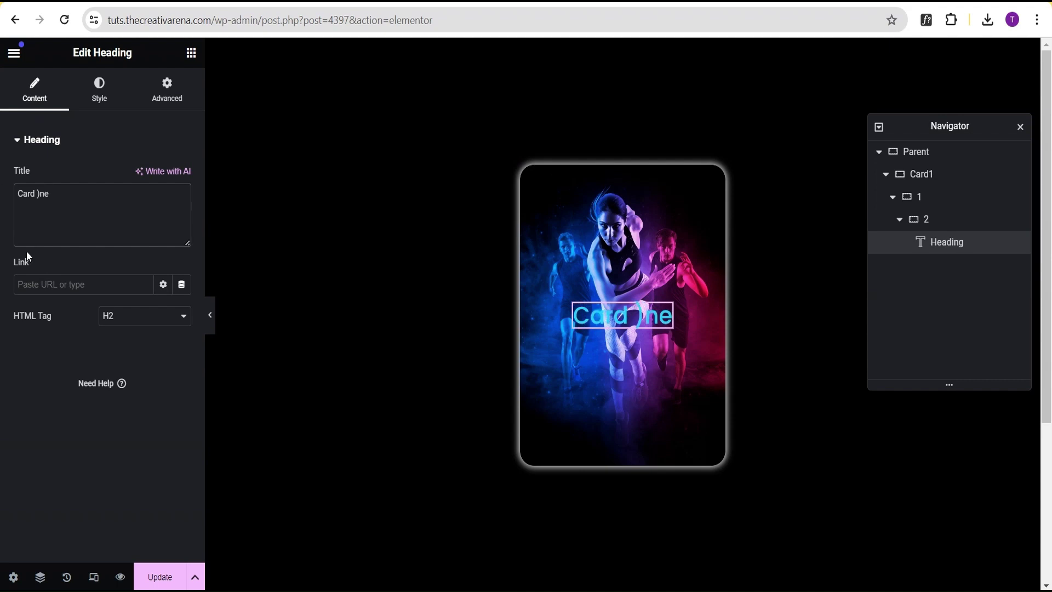
{"action": "key", "text": "BackSpace"}
{"action": "key", "text": "BackSpace"}
{"action": "key", "text": "BackSpace"}
{"action": "type", "text": "One"}
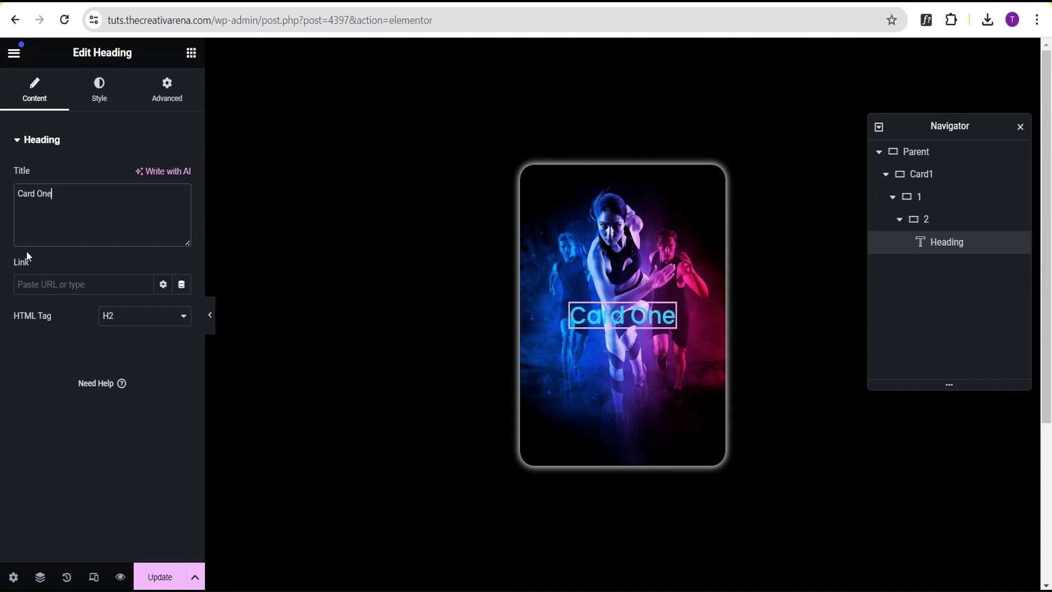
{"action": "left_click", "coordinate": [100, 88]}
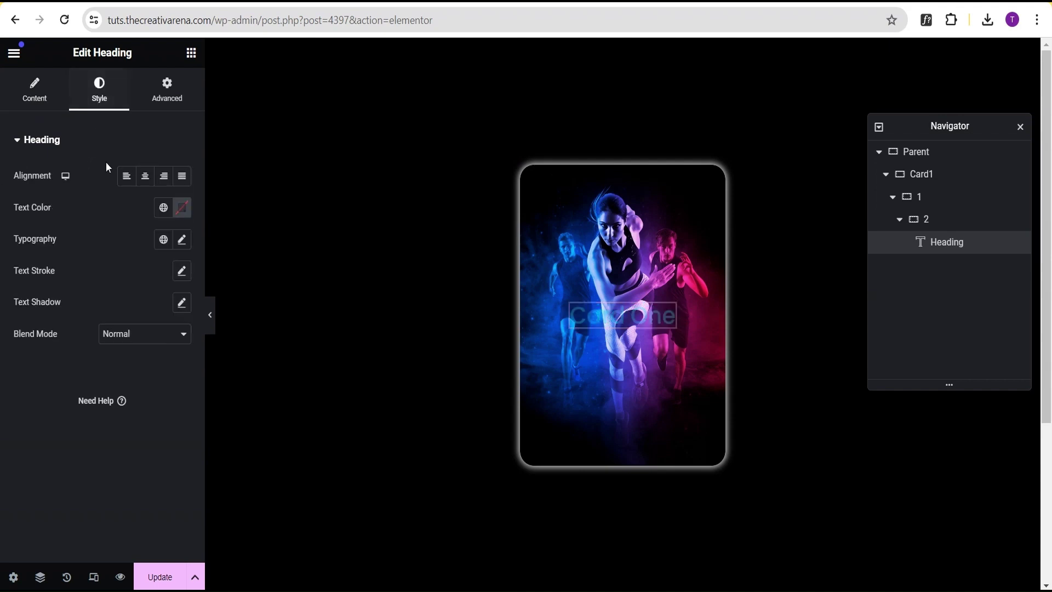
{"action": "left_click", "coordinate": [144, 177]}
{"action": "left_click", "coordinate": [181, 207]}
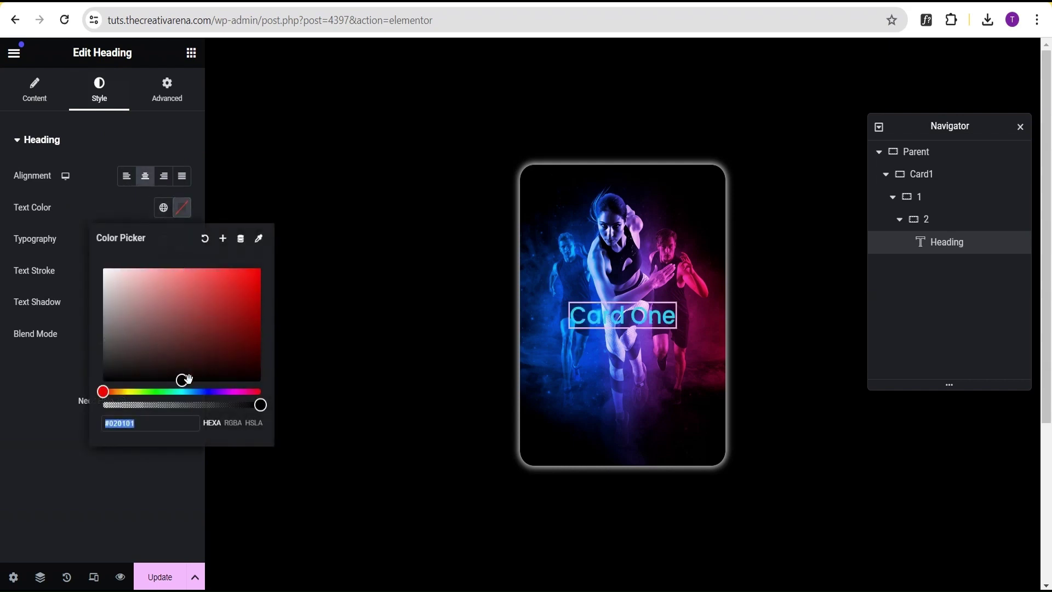
{"action": "left_click_drag", "start_coordinate": [181, 378], "coordinate": [94, 267]}
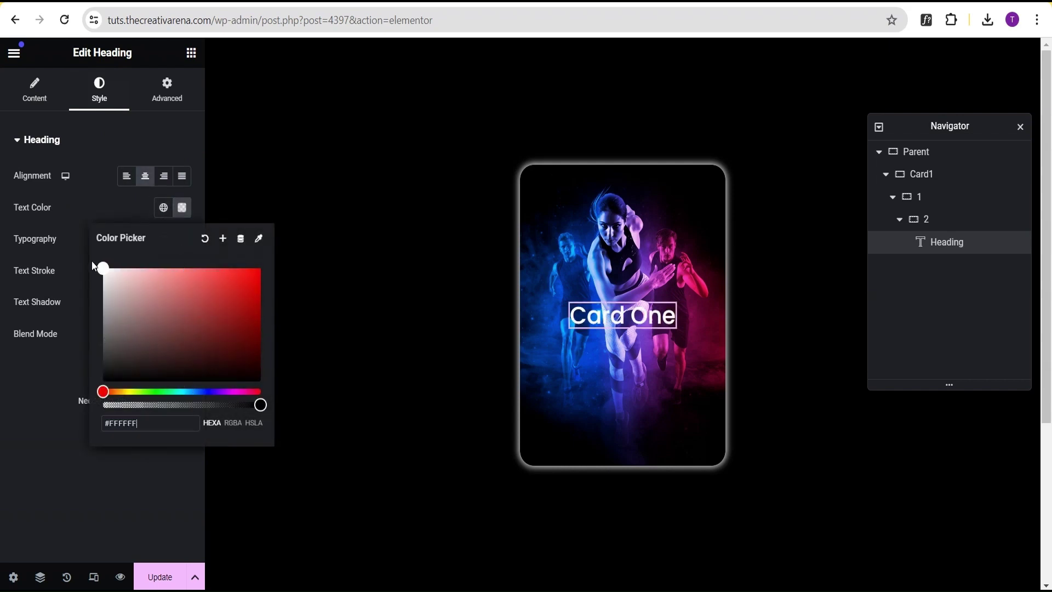
{"action": "left_click", "coordinate": [89, 199]}
Step: Add a text block under the Card One heading, centred with white text
{"action": "left_click", "coordinate": [193, 55]}
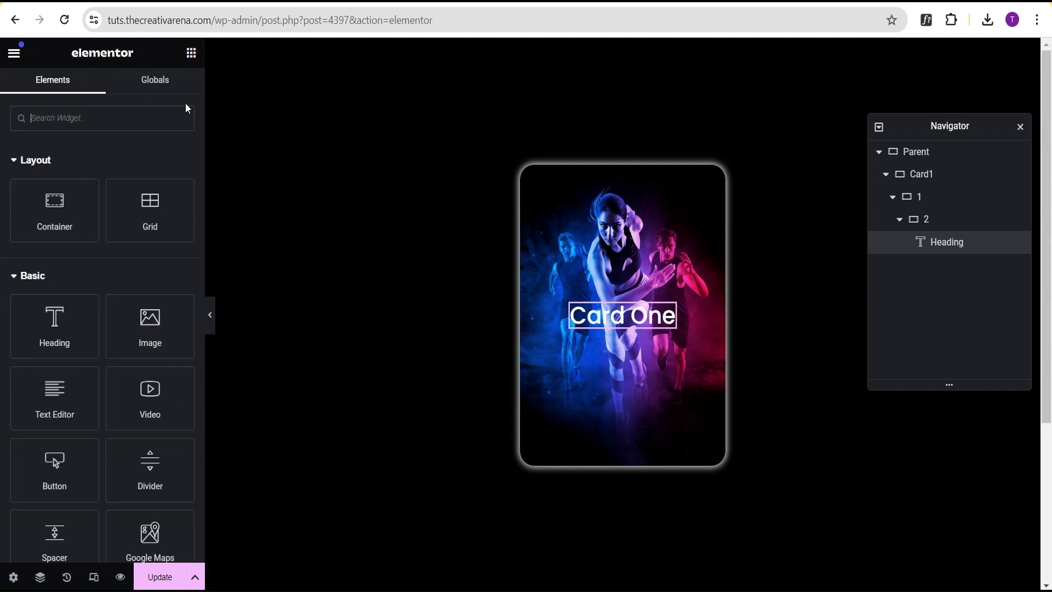
{"action": "left_click_drag", "start_coordinate": [55, 399], "coordinate": [616, 324]}
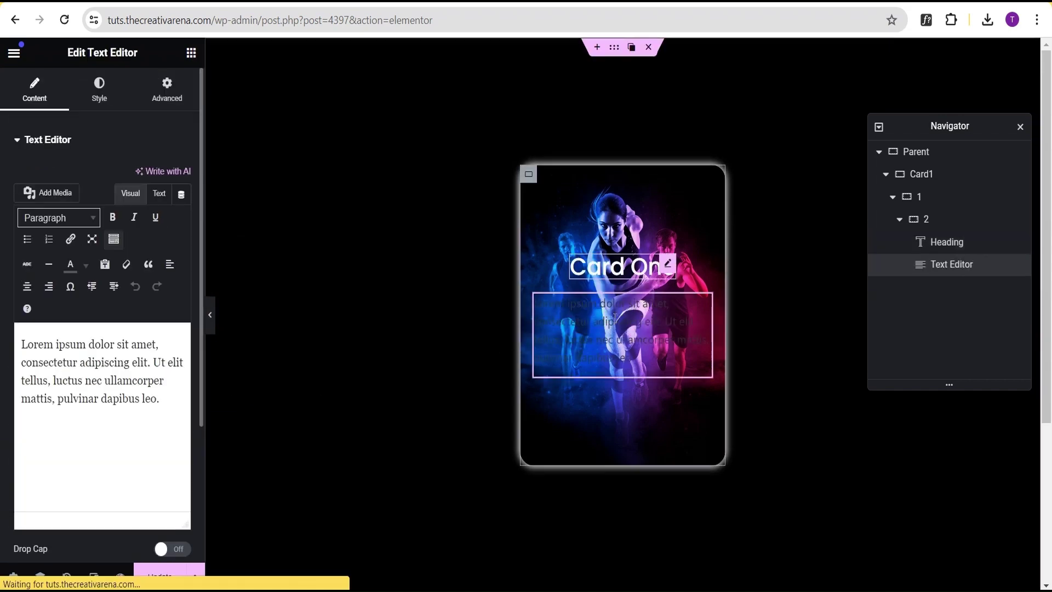
{"action": "left_click", "coordinate": [99, 90]}
{"action": "left_click", "coordinate": [145, 176]}
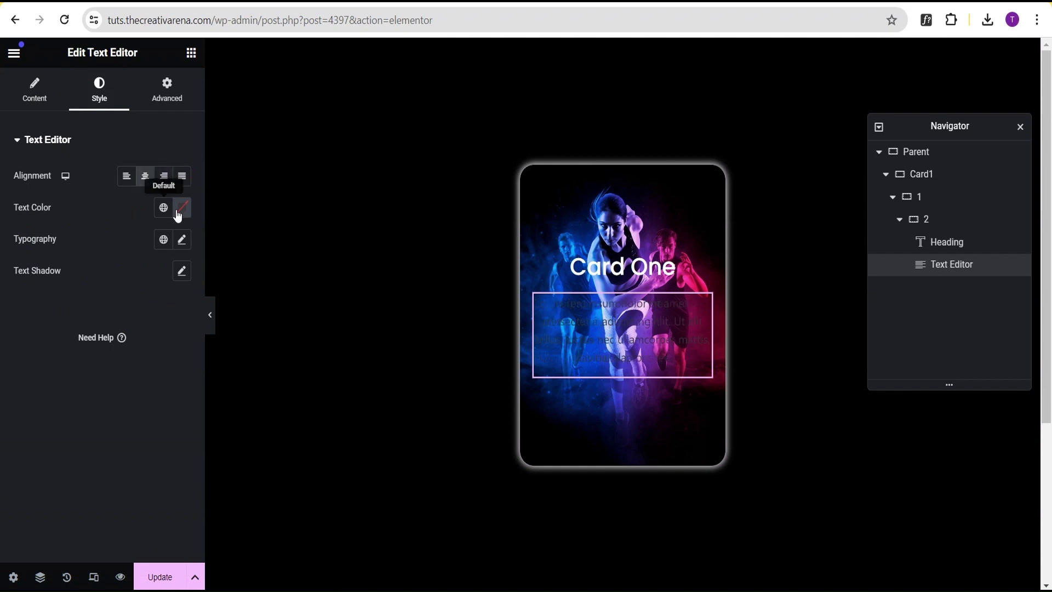
{"action": "left_click", "coordinate": [178, 213]}
{"action": "left_click_drag", "start_coordinate": [181, 380], "coordinate": [82, 253]}
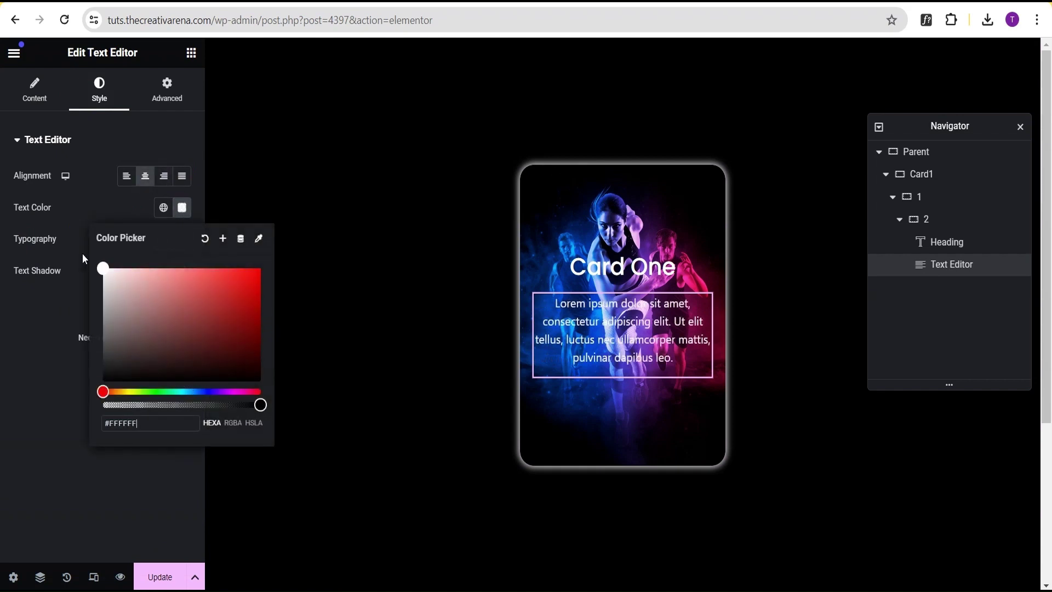
{"action": "left_click", "coordinate": [97, 208]}
{"action": "left_click", "coordinate": [191, 52]}
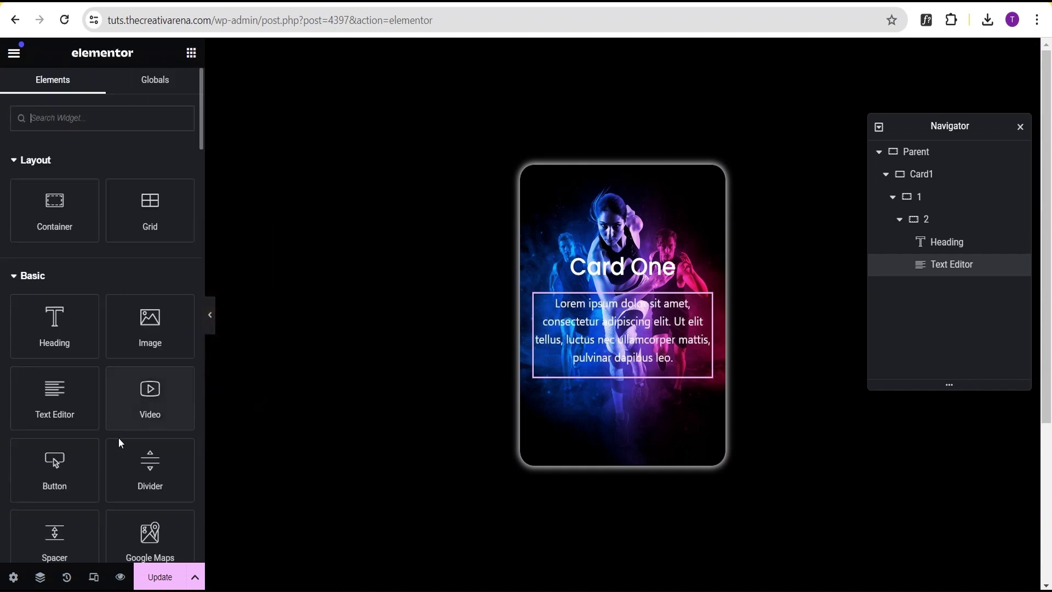
Step: Add a 'Click here' button below the text with a #AF0000 red background, then preview
{"action": "left_click_drag", "start_coordinate": [58, 463], "coordinate": [599, 363]}
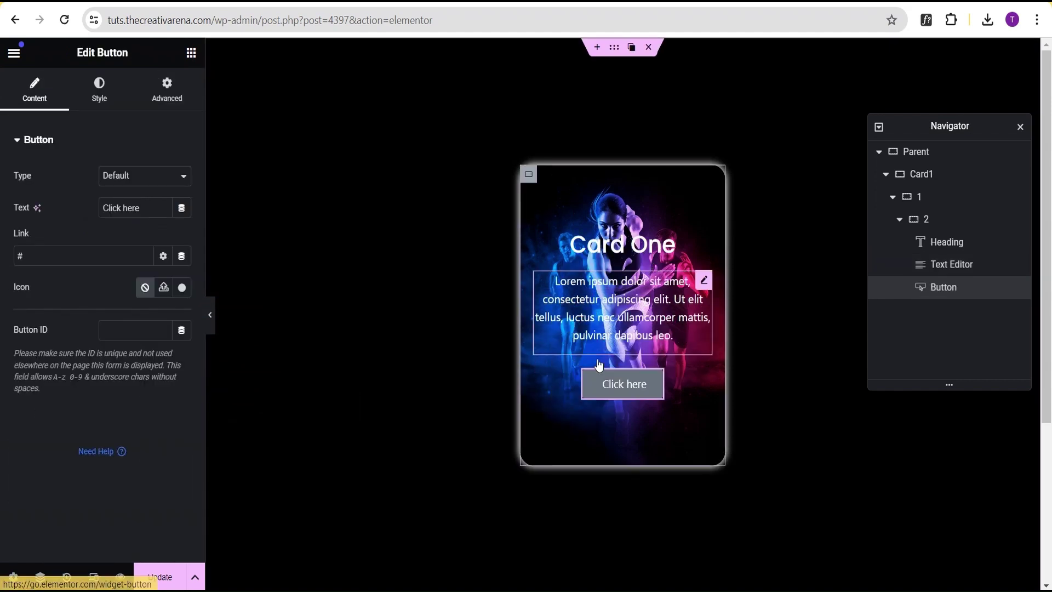
{"action": "left_click", "coordinate": [109, 102]}
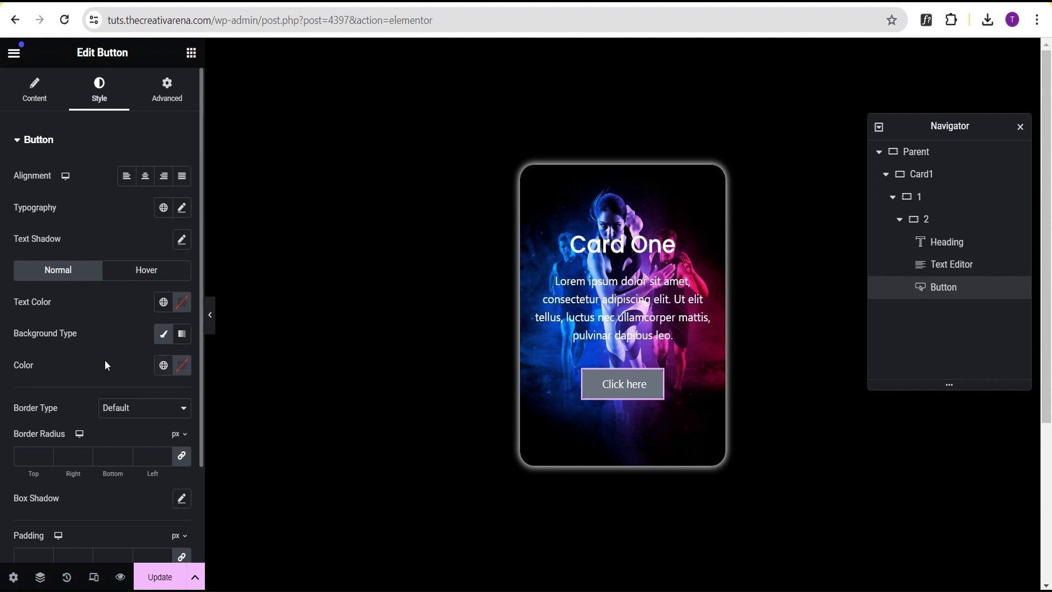
{"action": "left_click", "coordinate": [182, 365]}
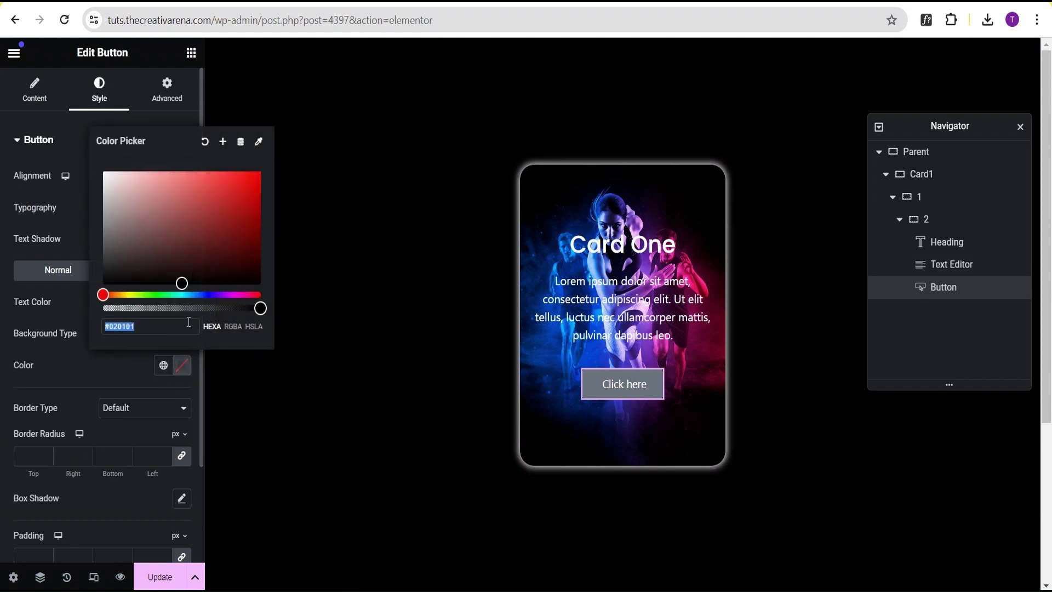
{"action": "left_click_drag", "start_coordinate": [181, 284], "coordinate": [261, 207]}
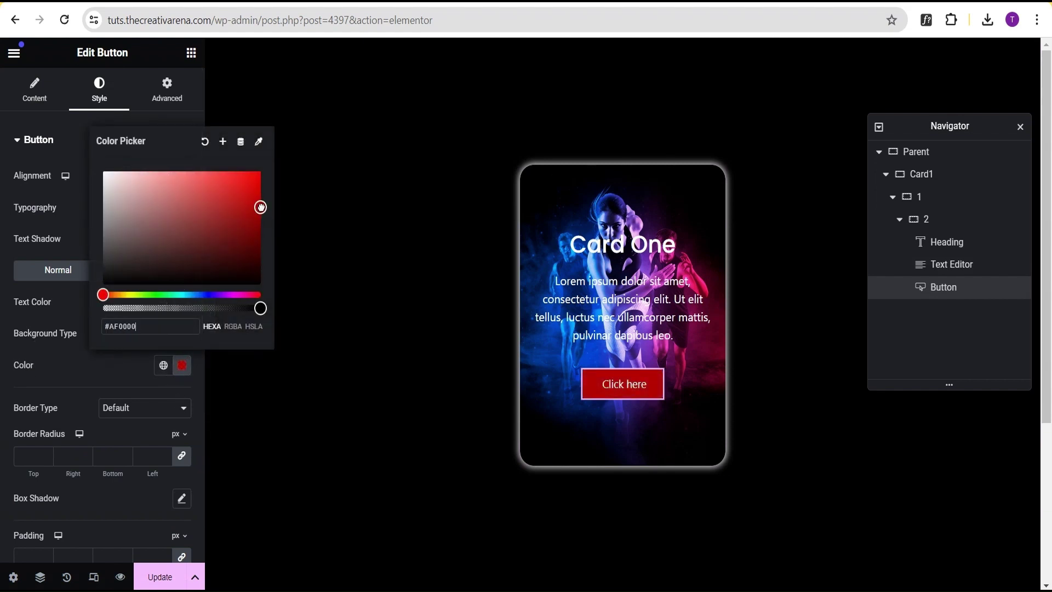
{"action": "left_click", "coordinate": [79, 359]}
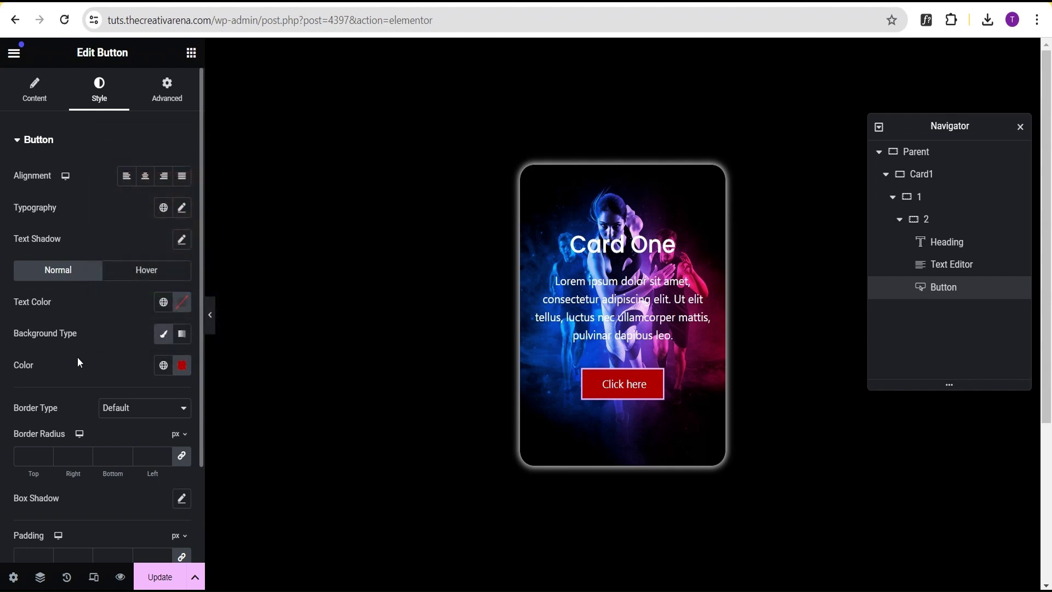
{"action": "left_click", "coordinate": [209, 320]}
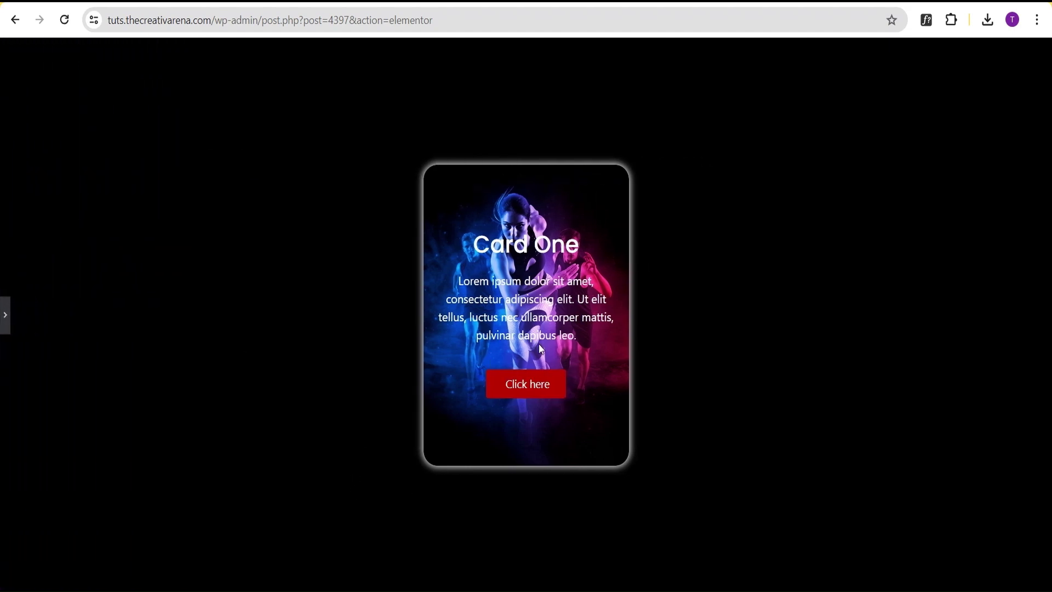
{"action": "left_click", "coordinate": [6, 317]}
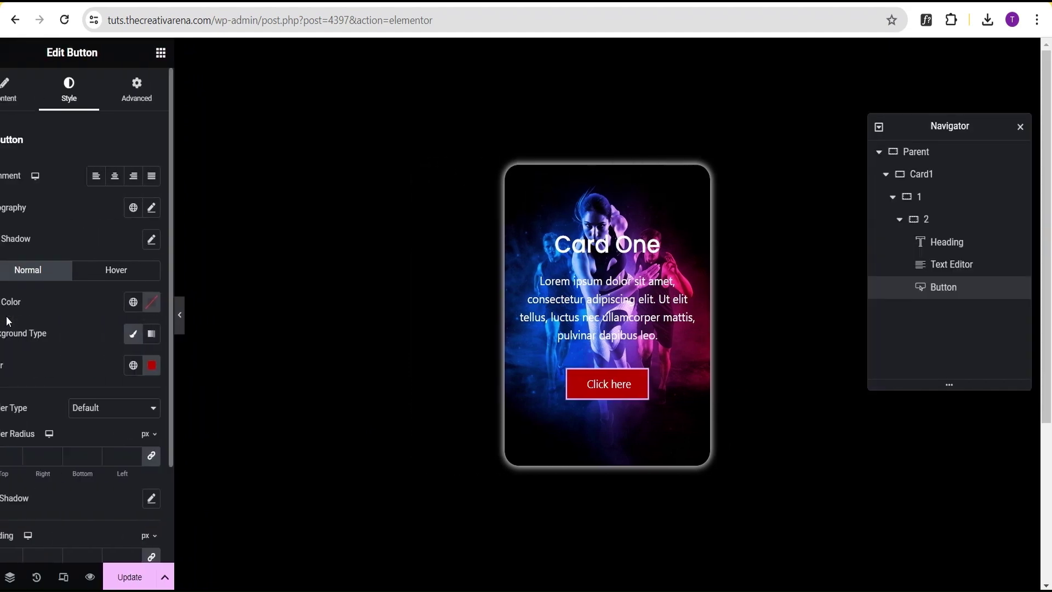
Step: Give container 2 a classic black #000000 background overlay at 0.5 opacity and preview it
{"action": "left_click", "coordinate": [933, 226]}
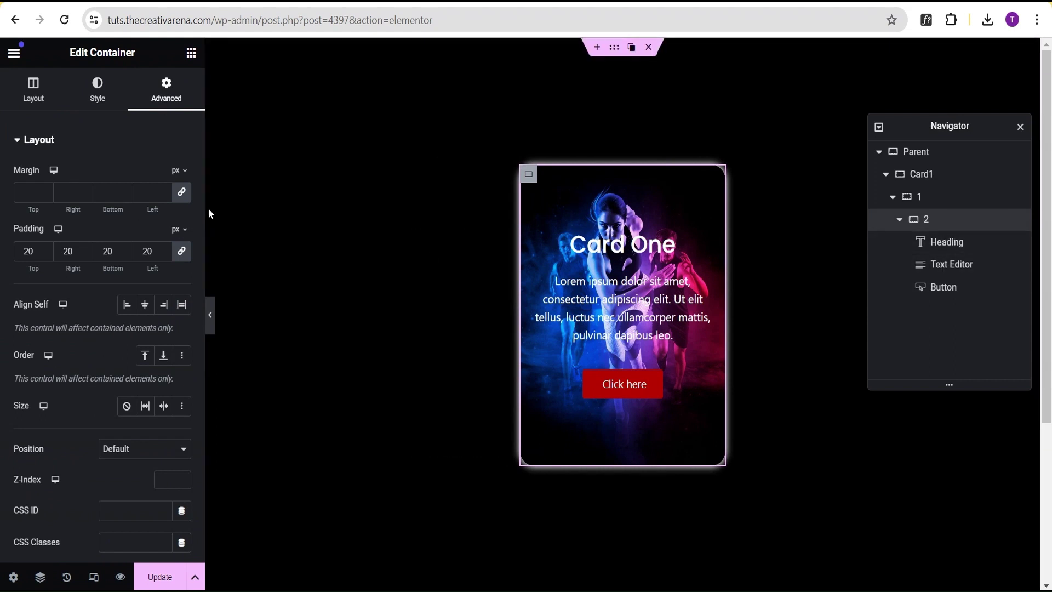
{"action": "left_click", "coordinate": [97, 91]}
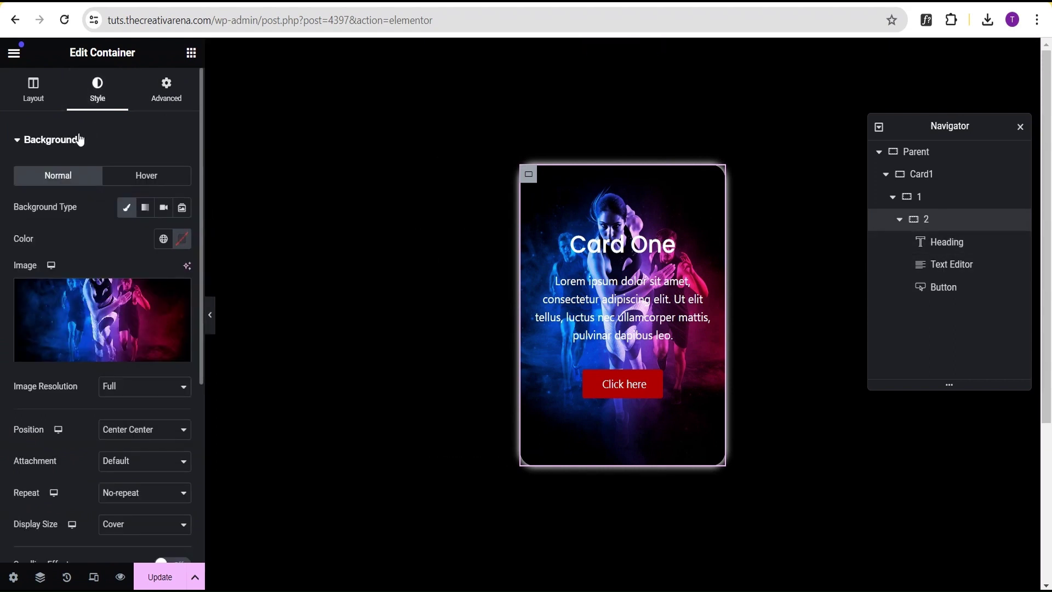
{"action": "left_click", "coordinate": [80, 140]}
{"action": "left_click", "coordinate": [75, 177]}
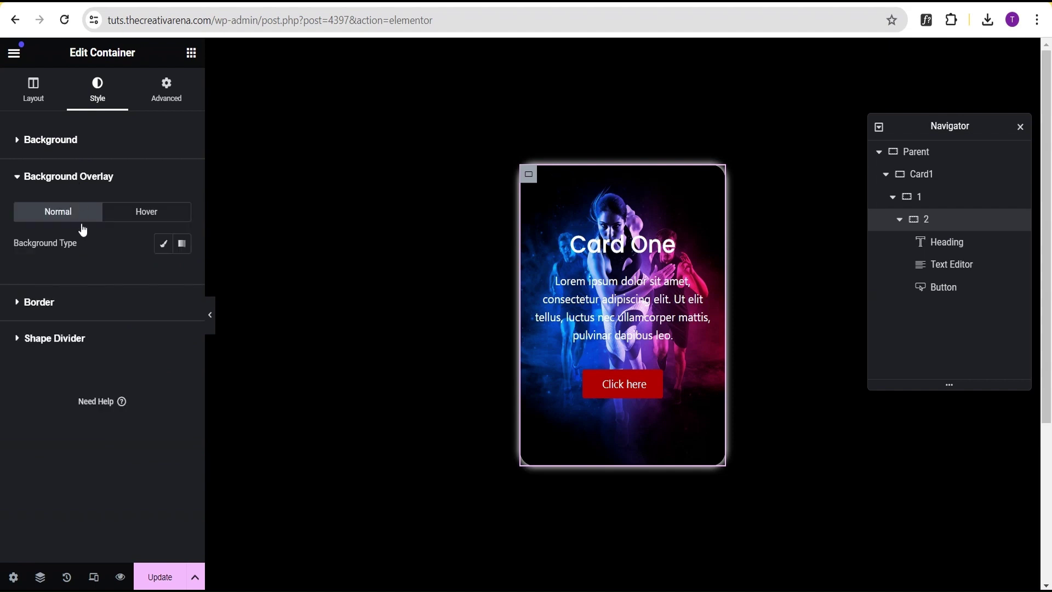
{"action": "left_click", "coordinate": [161, 245]}
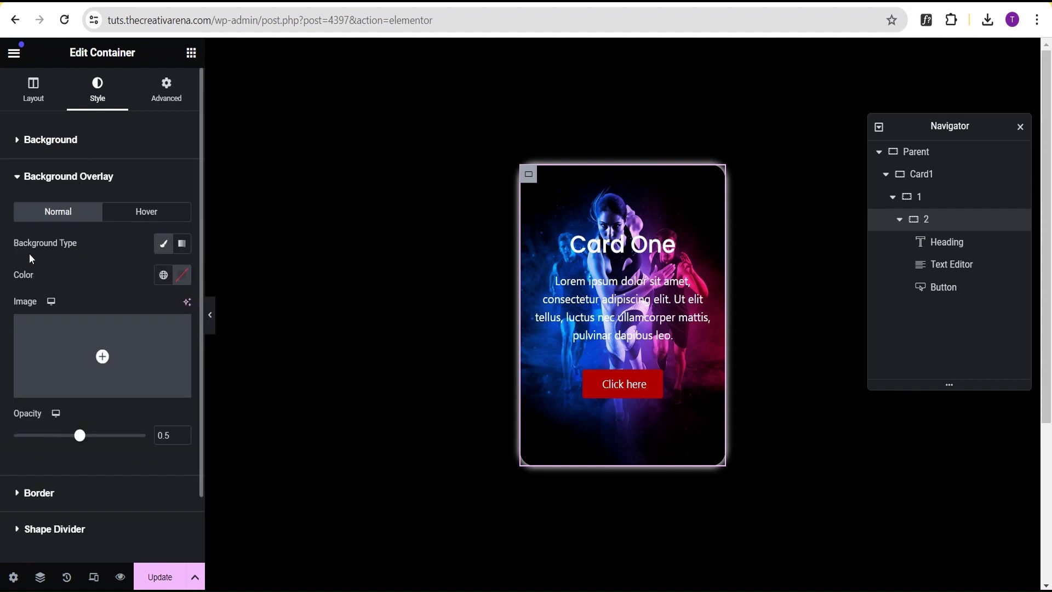
{"action": "left_click", "coordinate": [181, 282]}
{"action": "left_click", "coordinate": [185, 448]}
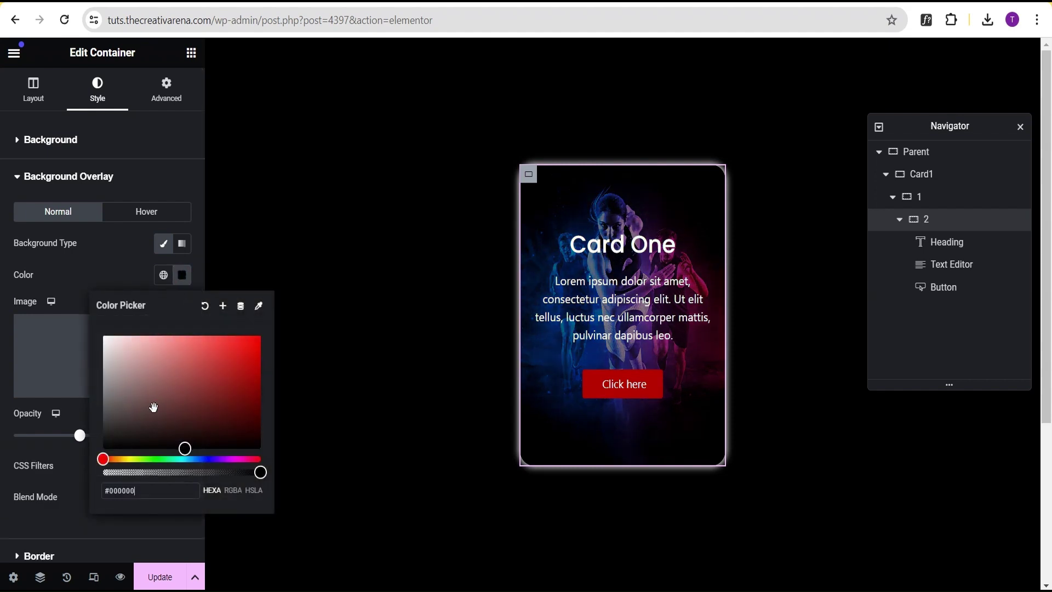
{"action": "left_click", "coordinate": [94, 284]}
{"action": "left_click", "coordinate": [210, 320]}
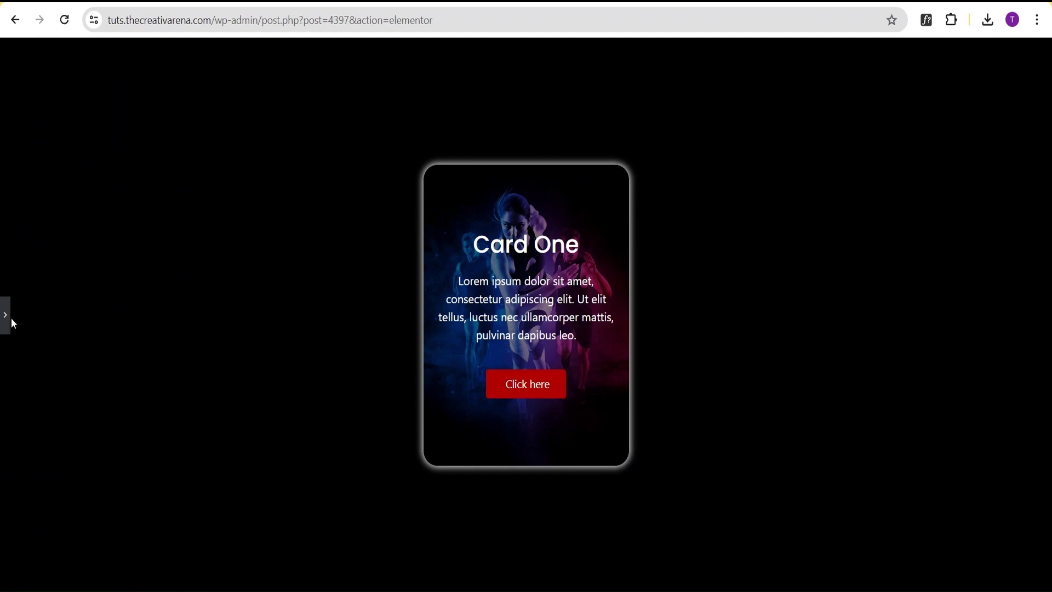
{"action": "left_click", "coordinate": [6, 318]}
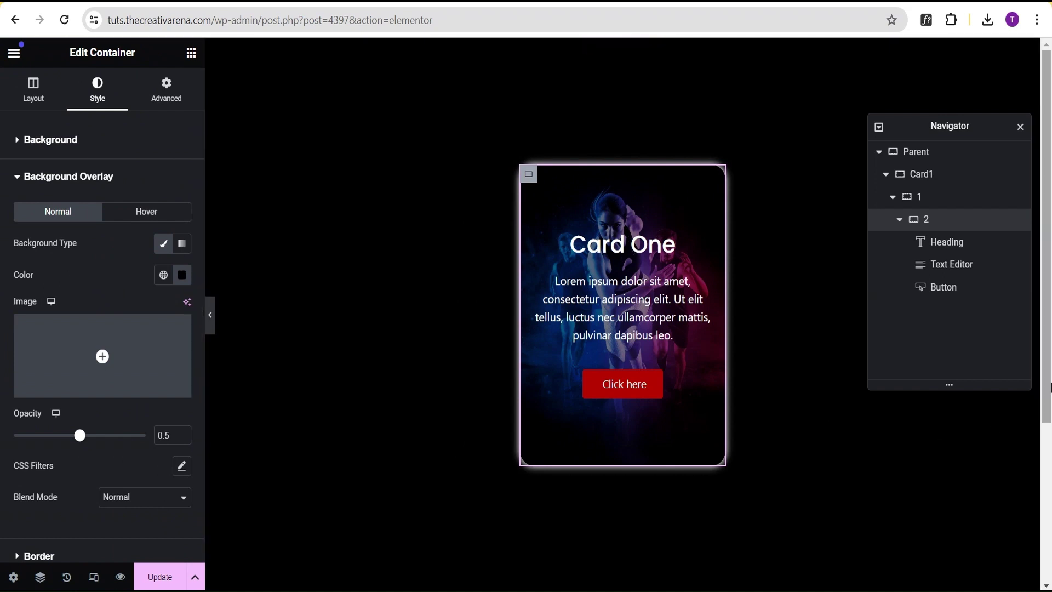
Step: Set a 5-degree hover rotation in Card1's transform settings
{"action": "left_click", "coordinate": [922, 175]}
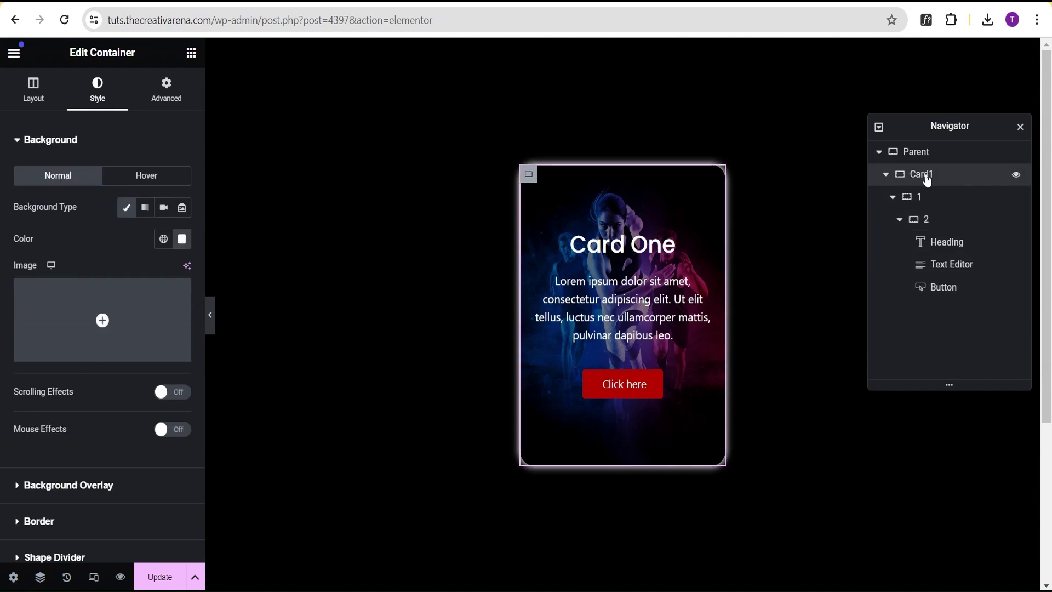
{"action": "left_click", "coordinate": [167, 94]}
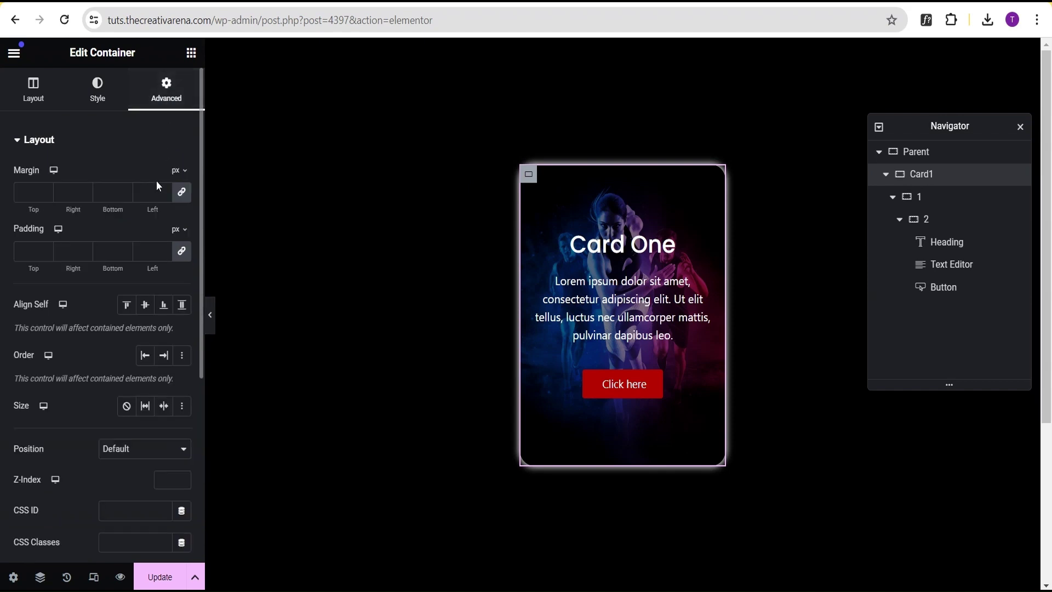
{"action": "left_click", "coordinate": [75, 149]}
{"action": "left_click", "coordinate": [63, 213]}
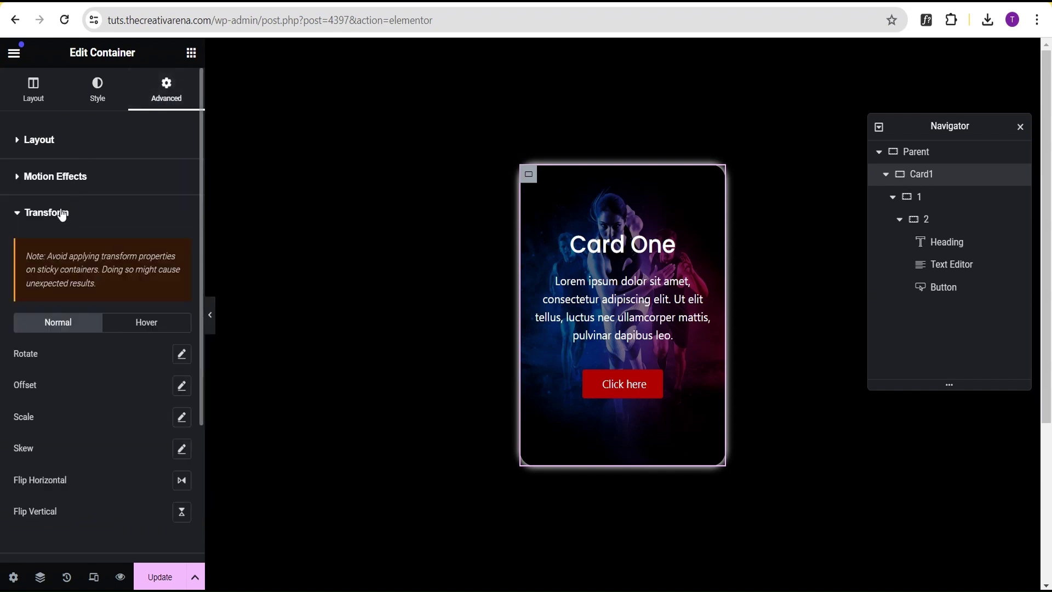
{"action": "left_click", "coordinate": [141, 328]}
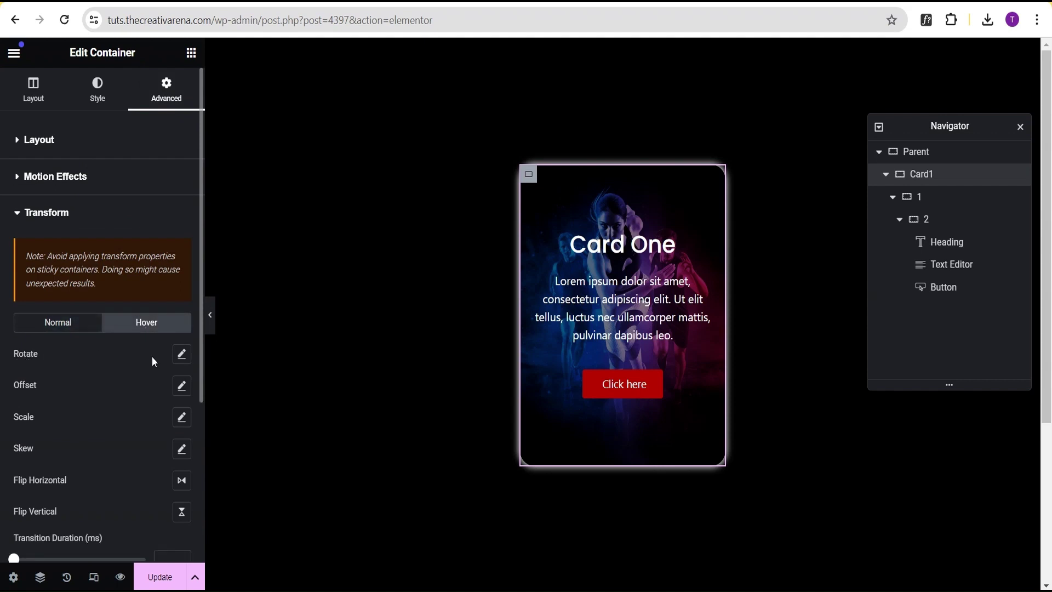
{"action": "left_click", "coordinate": [181, 355]}
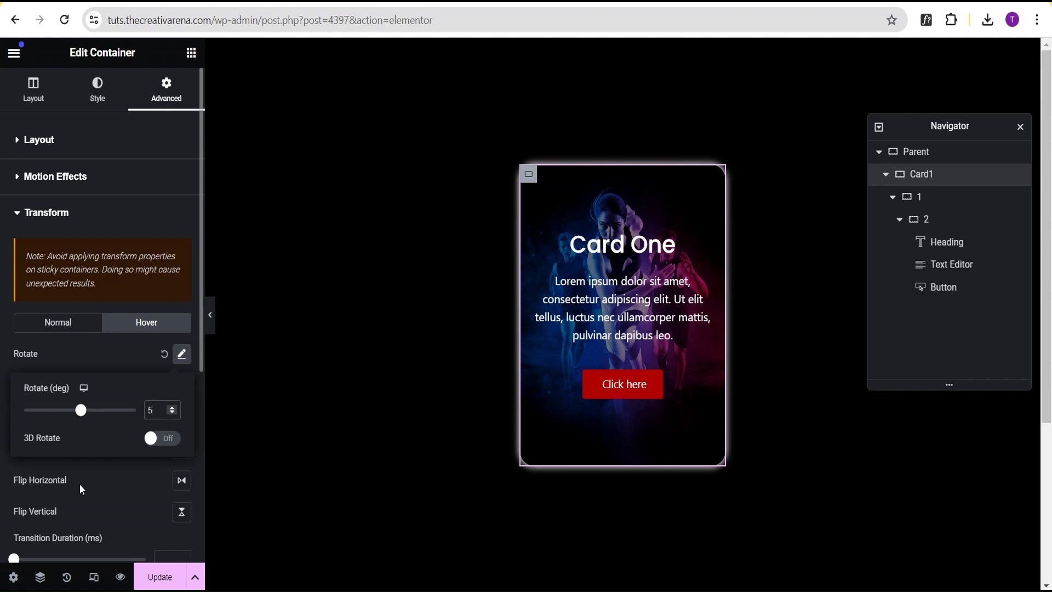
{"action": "left_click", "coordinate": [41, 226]}
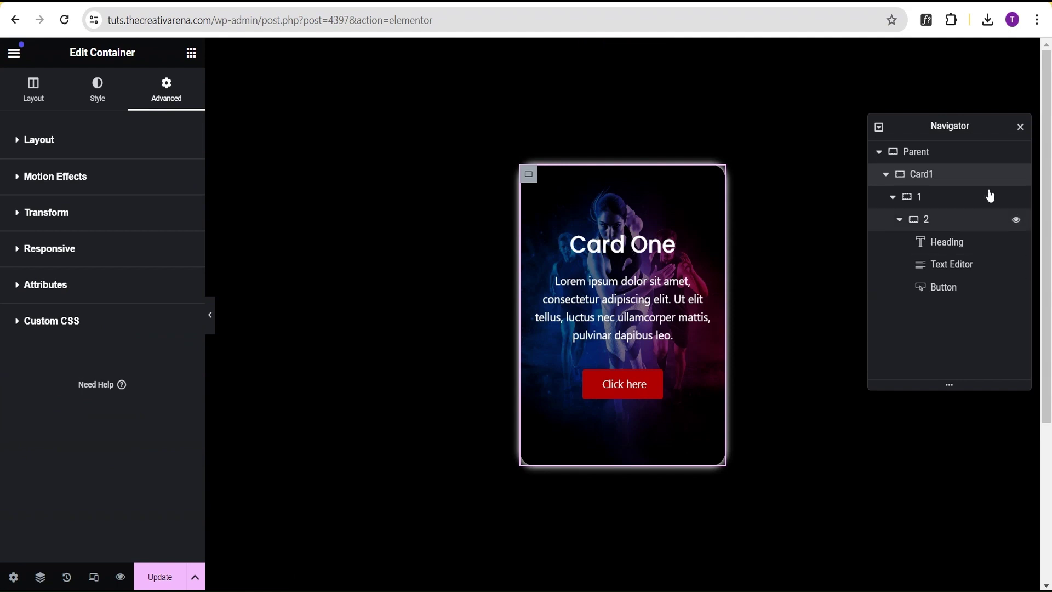
Step: Give container 1 a -10 degree hover rotation
{"action": "left_click", "coordinate": [922, 203]}
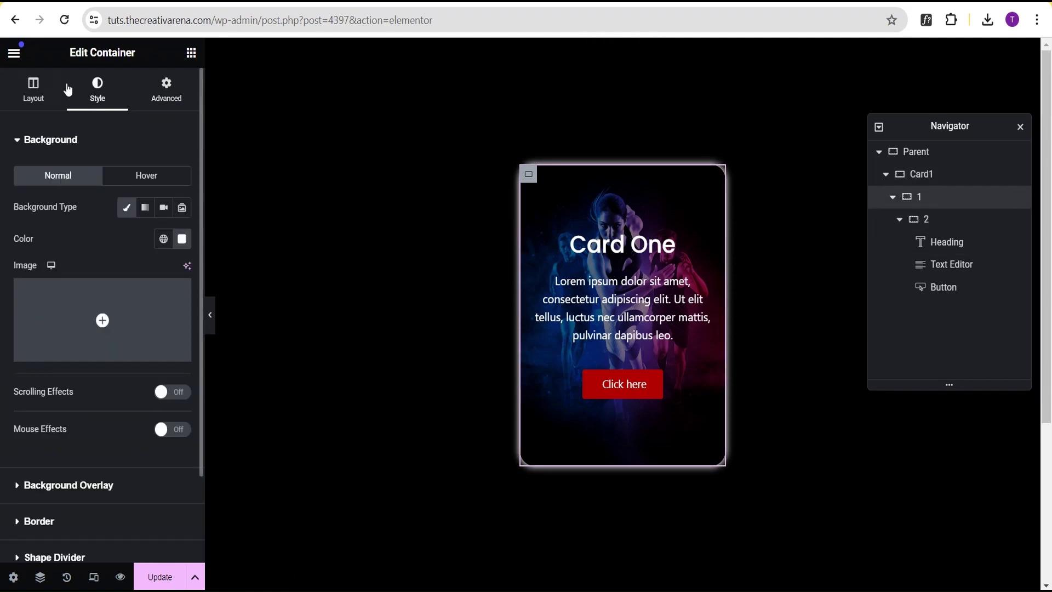
{"action": "left_click", "coordinate": [159, 103]}
{"action": "left_click", "coordinate": [117, 141]}
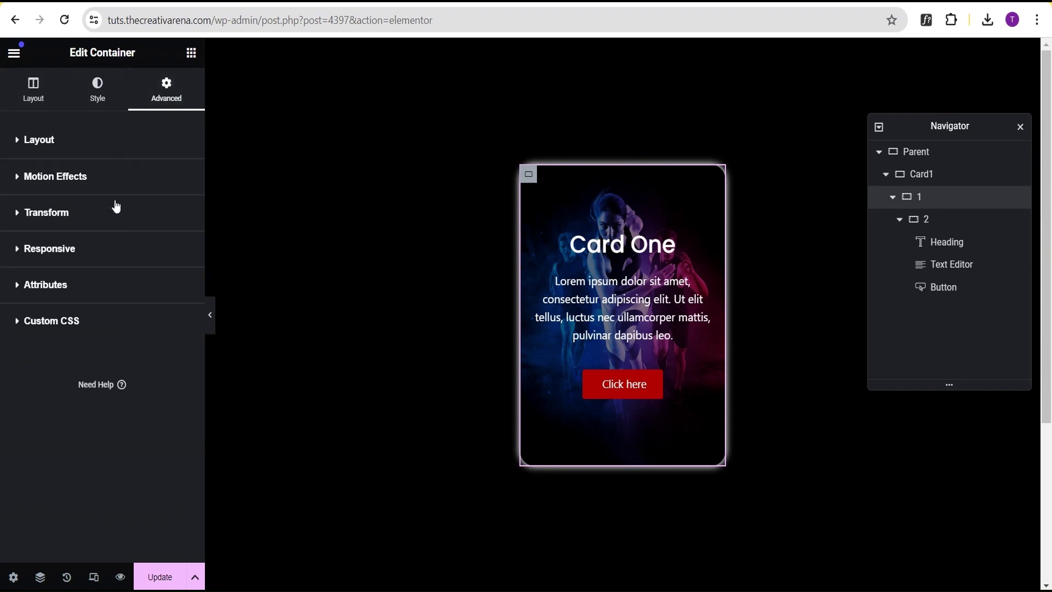
{"action": "left_click", "coordinate": [81, 208]}
{"action": "left_click", "coordinate": [141, 325]}
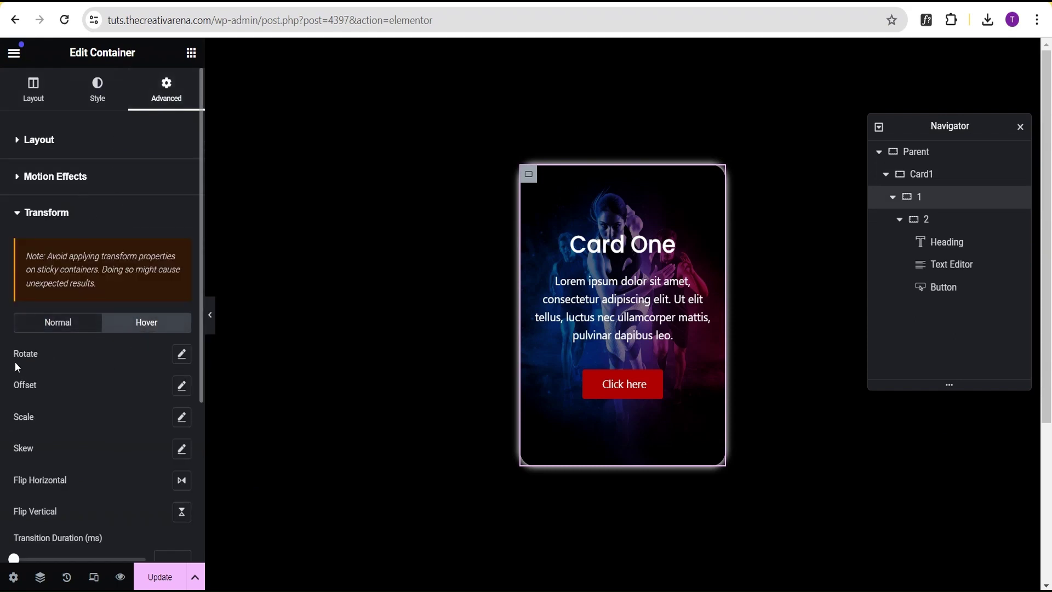
{"action": "left_click", "coordinate": [183, 357]}
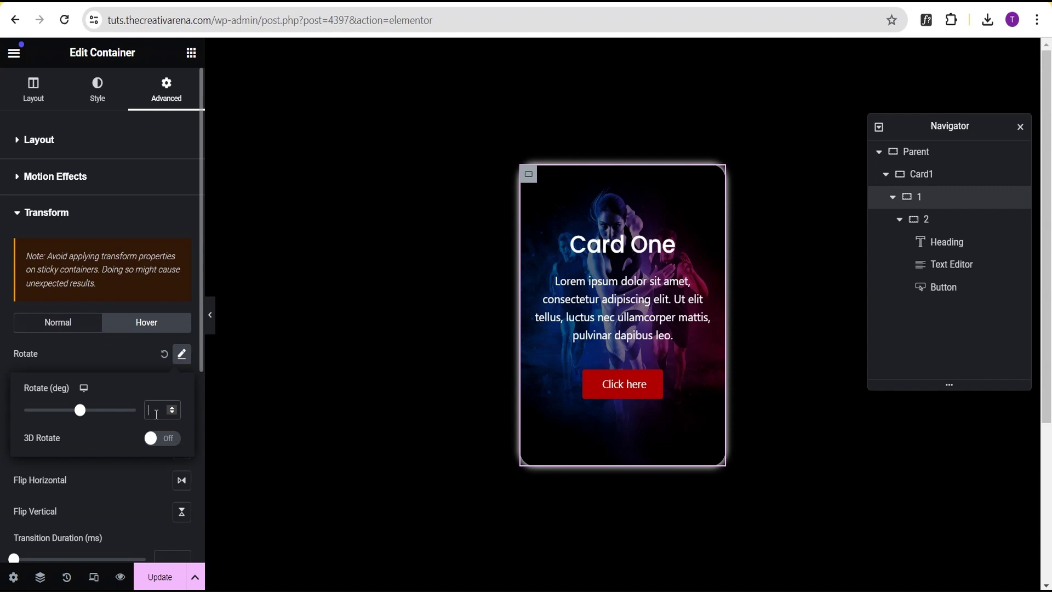
{"action": "type", "text": "-10"}
{"action": "left_click", "coordinate": [119, 356]}
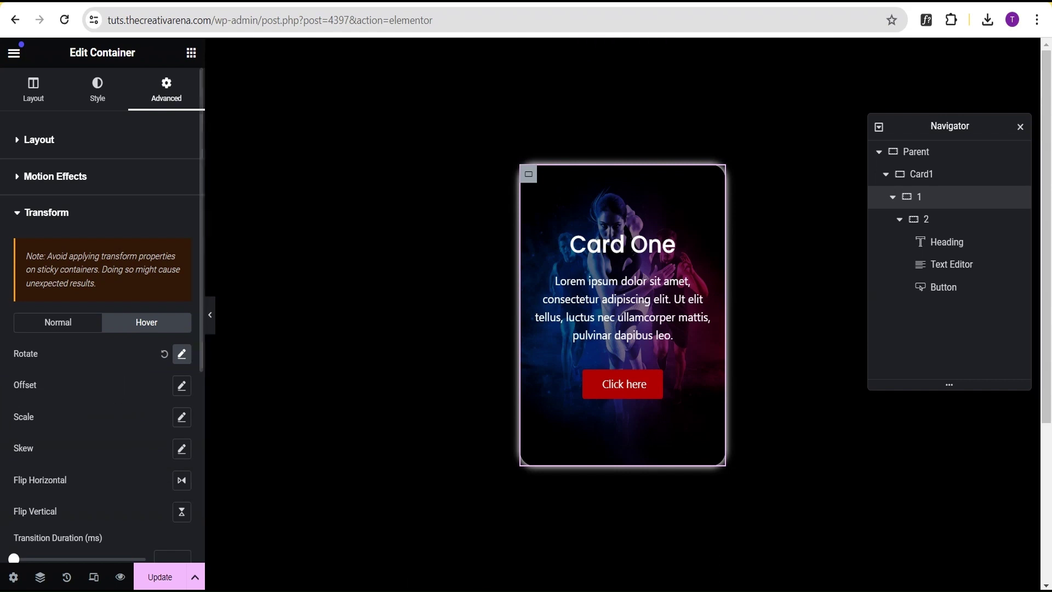
Step: Set a 5-degree hover rotation on inner container 2 and preview the card
{"action": "left_click", "coordinate": [923, 222]}
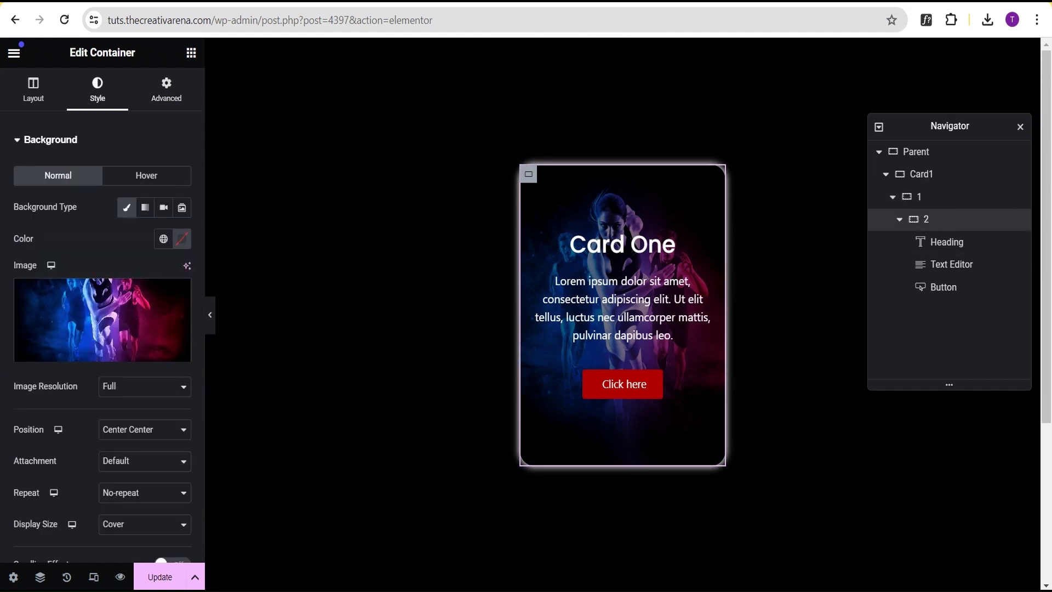
{"action": "left_click", "coordinate": [163, 95]}
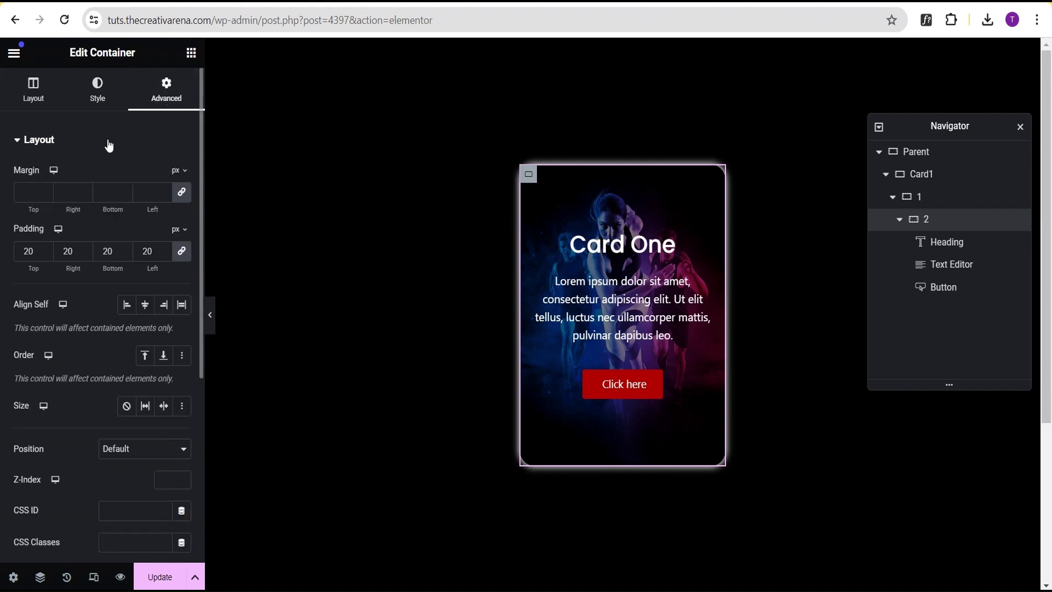
{"action": "left_click", "coordinate": [109, 143]}
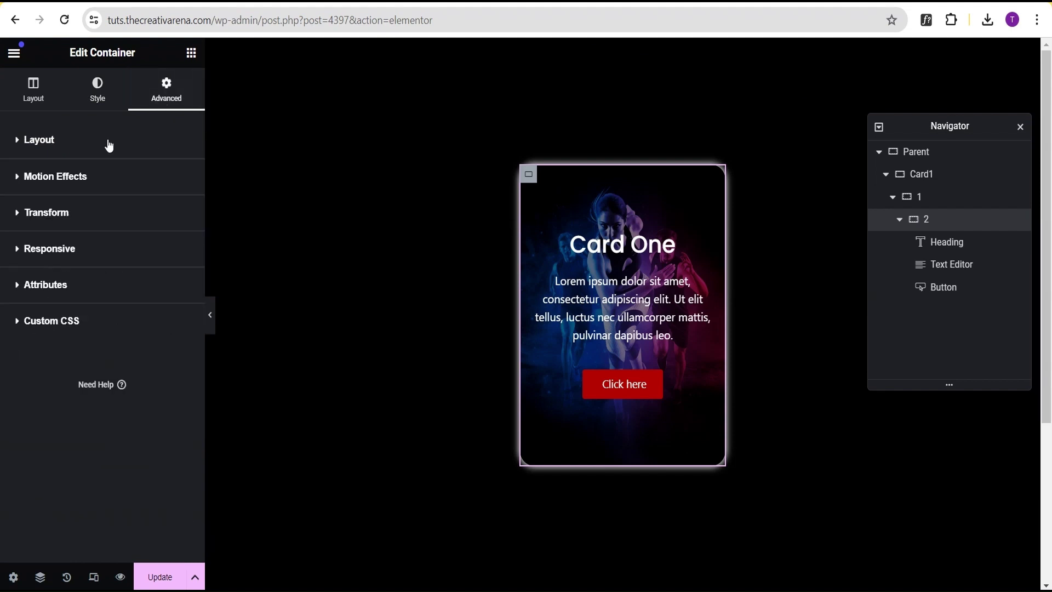
{"action": "left_click", "coordinate": [108, 216]}
{"action": "left_click", "coordinate": [138, 328]}
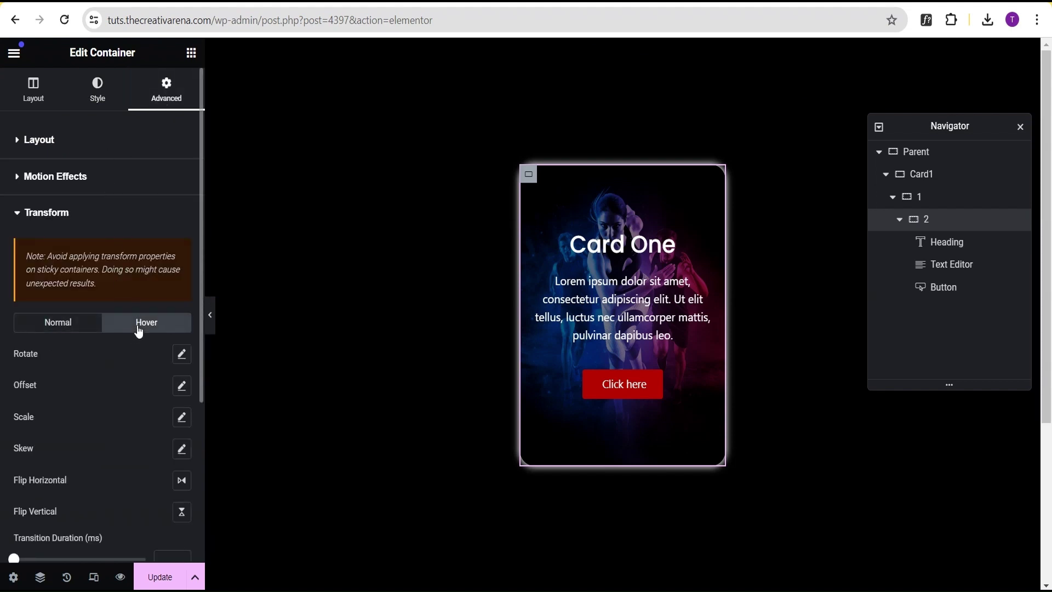
{"action": "left_click", "coordinate": [181, 354]}
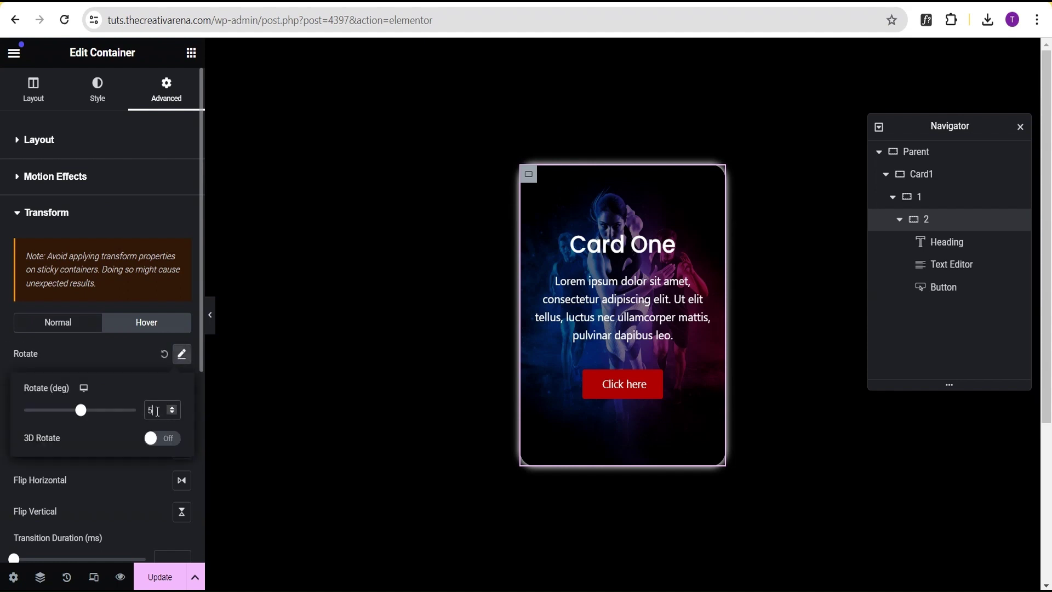
{"action": "left_click", "coordinate": [108, 352]}
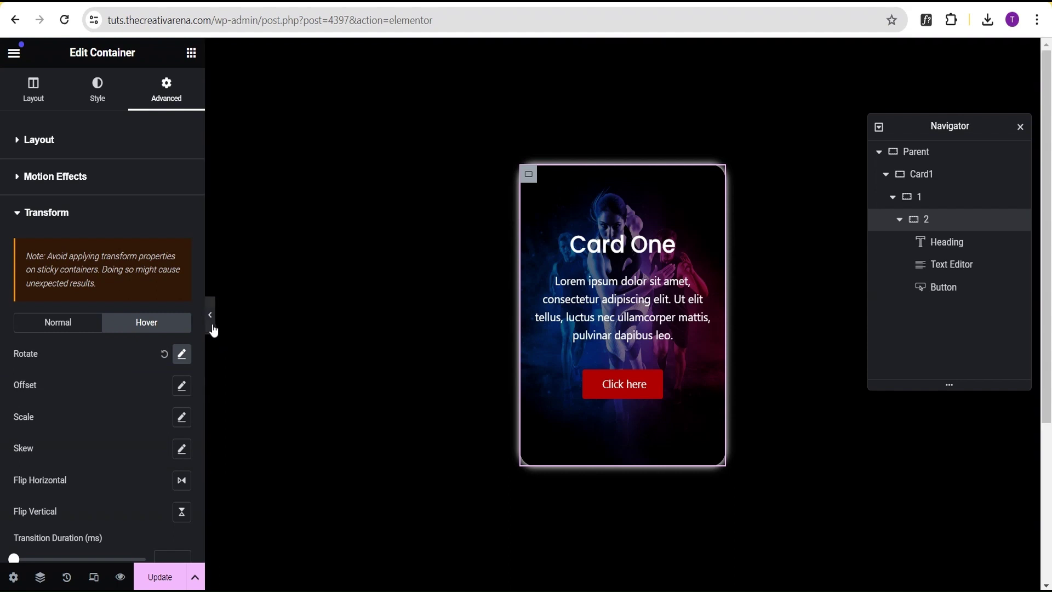
{"action": "left_click", "coordinate": [212, 322]}
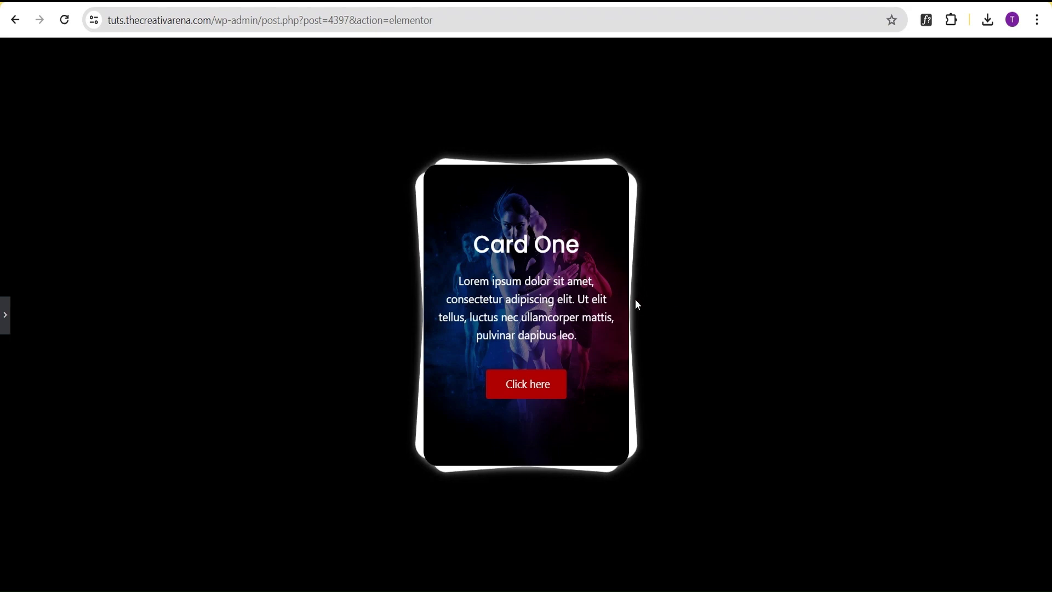
Step: Collapse the Navigator tree and duplicate the Card1 container twice
{"action": "left_click", "coordinate": [6, 328]}
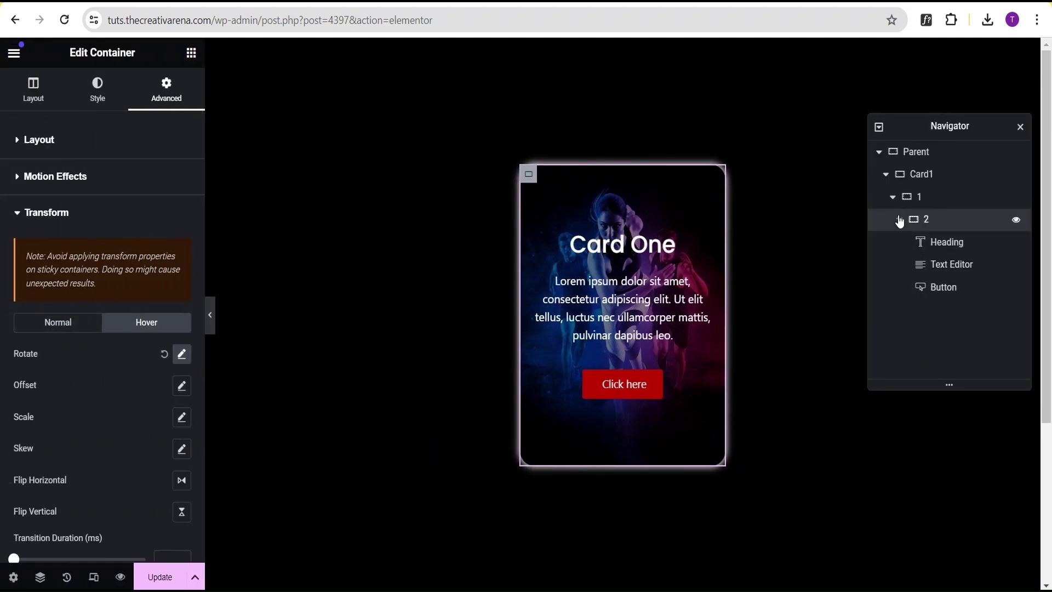
{"action": "left_click", "coordinate": [899, 219]}
{"action": "left_click", "coordinate": [894, 198]}
{"action": "left_click", "coordinate": [921, 177]}
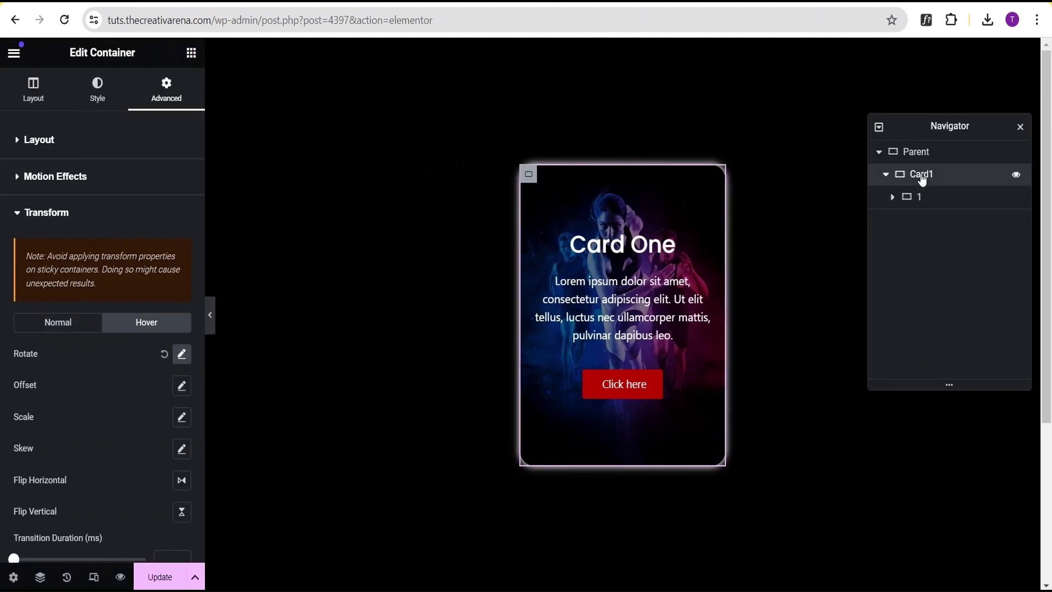
{"action": "left_click", "coordinate": [886, 174]}
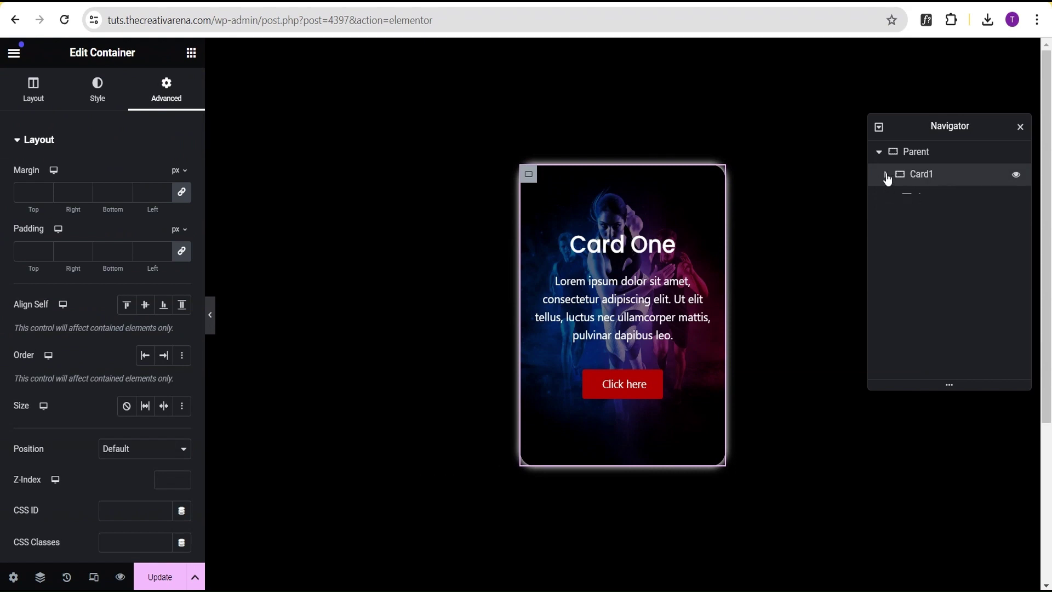
{"action": "right_click", "coordinate": [945, 180]}
{"action": "left_click", "coordinate": [932, 222]}
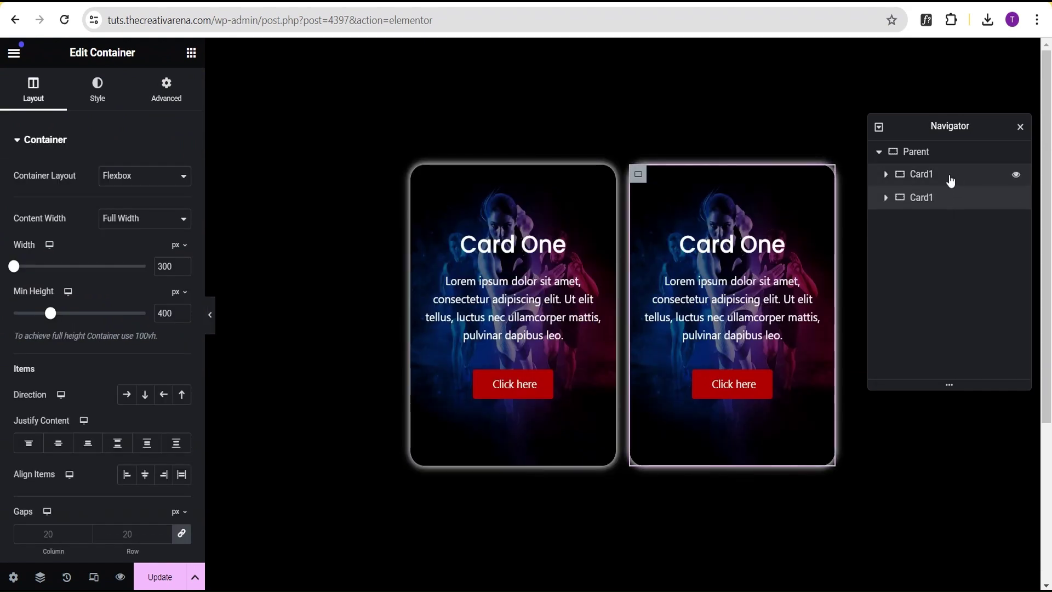
{"action": "right_click", "coordinate": [946, 197]}
{"action": "left_click", "coordinate": [931, 241]}
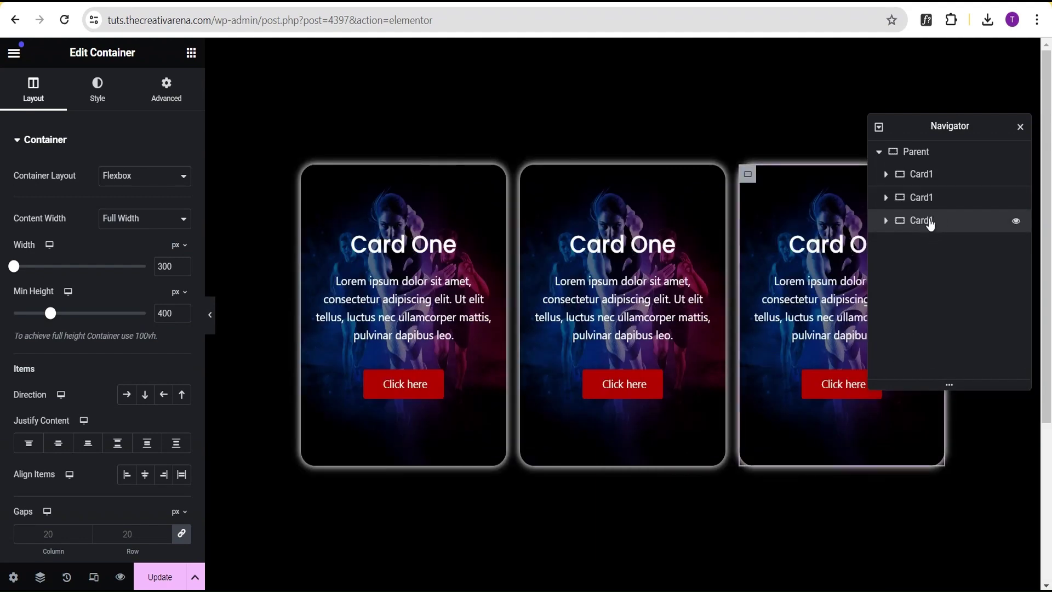
Step: Rename the copies Card2 and Card3, then select the Parent container
{"action": "double_click", "coordinate": [928, 198]}
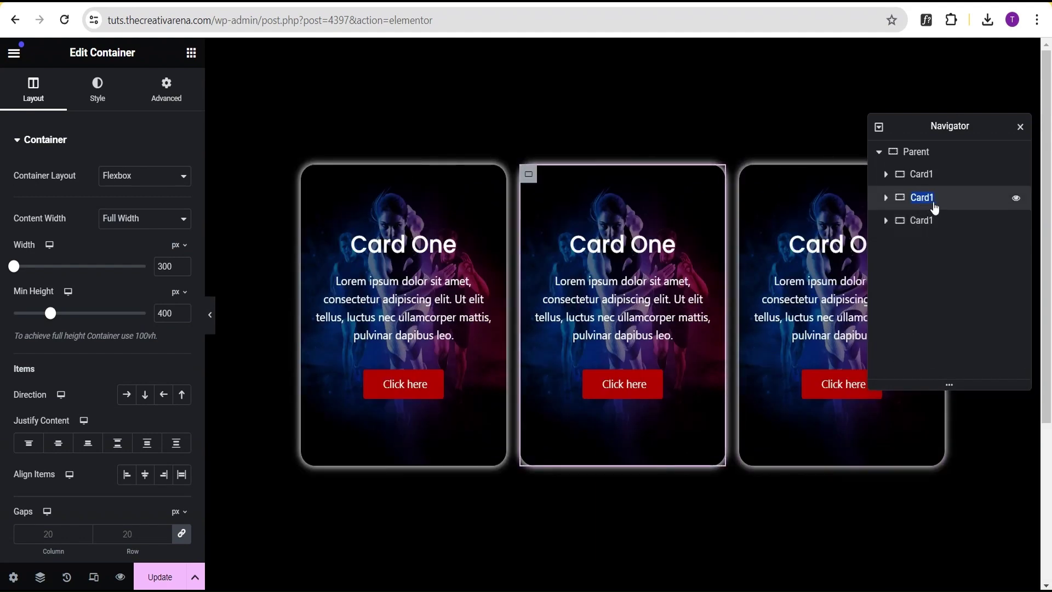
{"action": "left_click", "coordinate": [935, 204]}
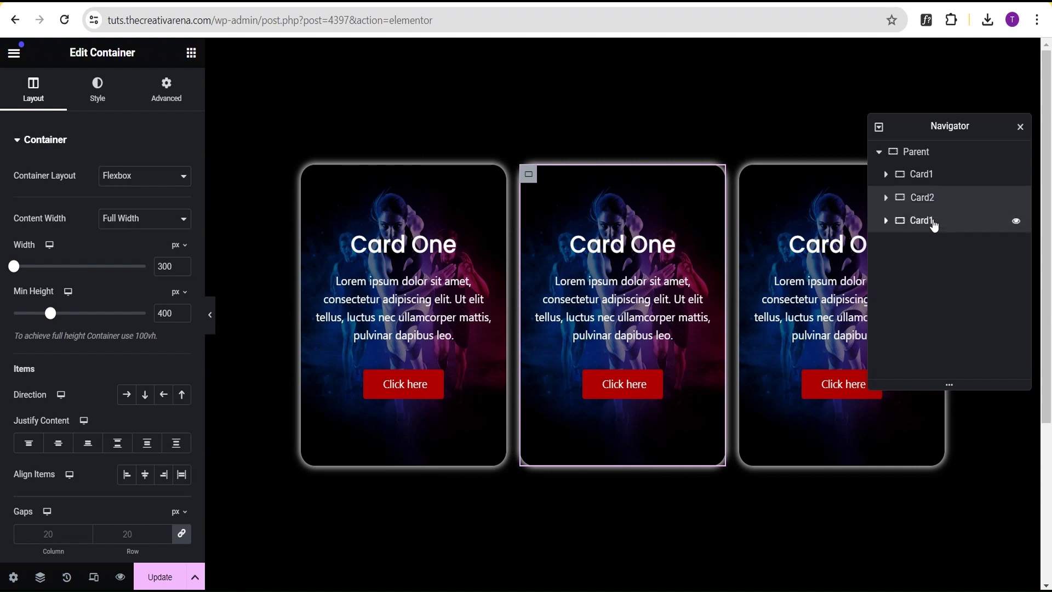
{"action": "double_click", "coordinate": [934, 228]}
{"action": "left_click", "coordinate": [935, 230]}
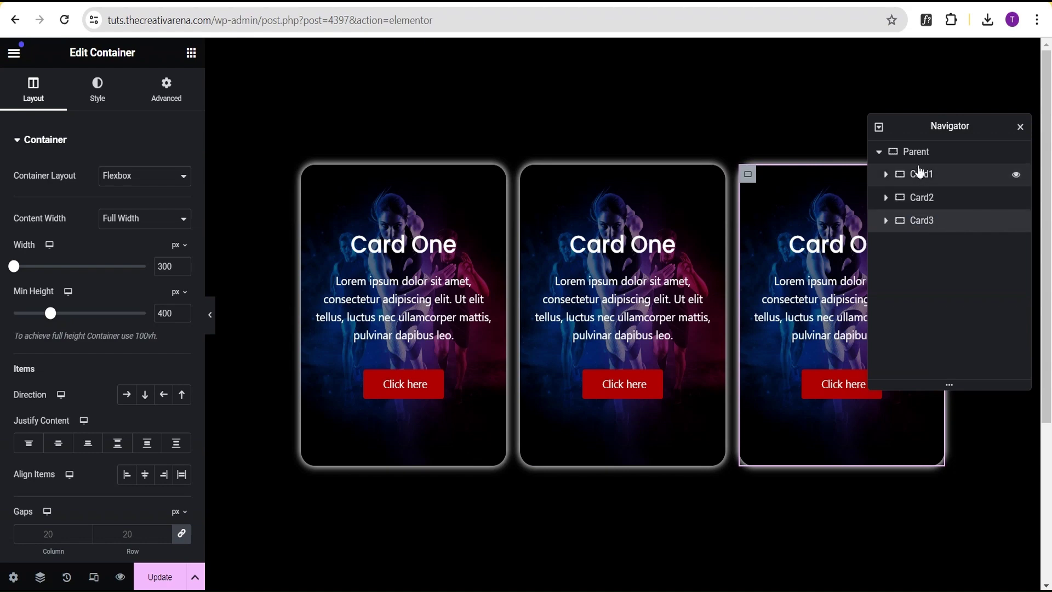
{"action": "left_click", "coordinate": [918, 154]}
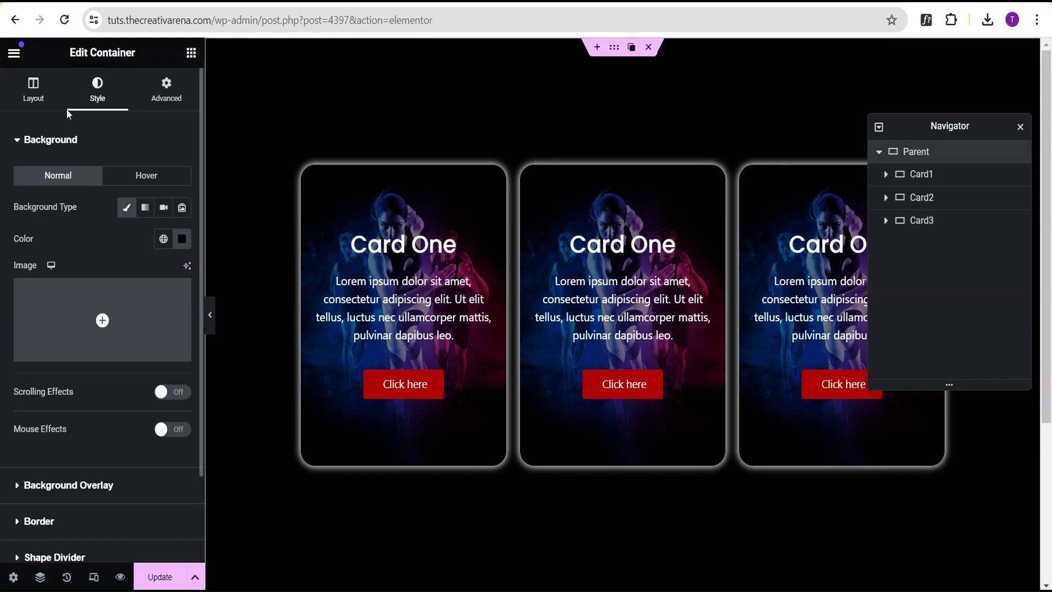
{"action": "left_click", "coordinate": [33, 88]}
Step: Set the Parent container's gap to 40 px and preview the hover tilt
{"action": "scroll", "coordinate": [86, 359], "scroll_direction": "down", "scroll_amount": 3}
{"action": "scroll", "coordinate": [86, 359], "scroll_direction": "down", "scroll_amount": 1}
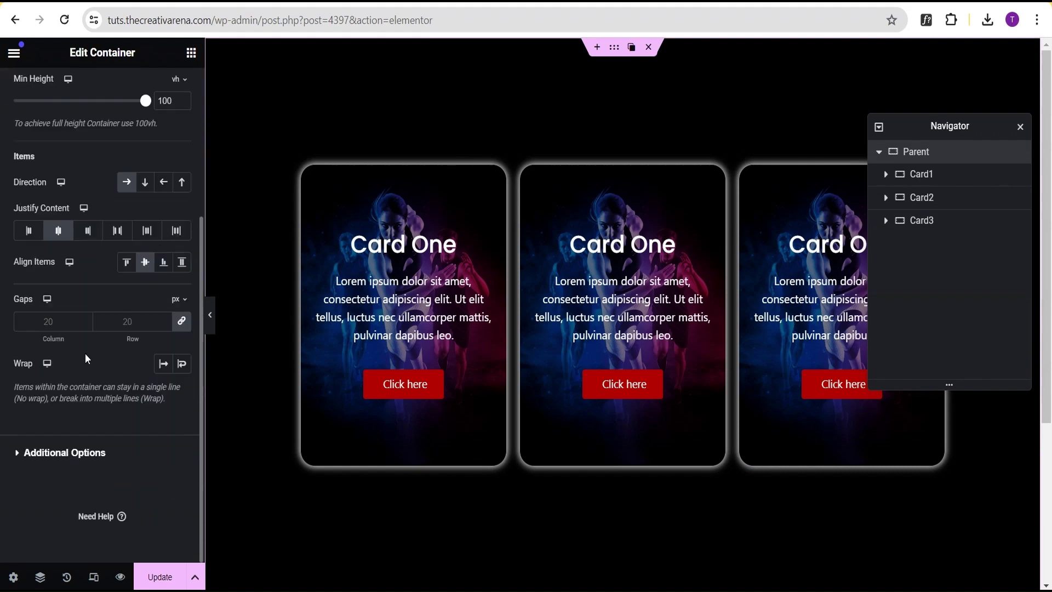
{"action": "left_click", "coordinate": [40, 323]}
{"action": "type", "text": "40"}
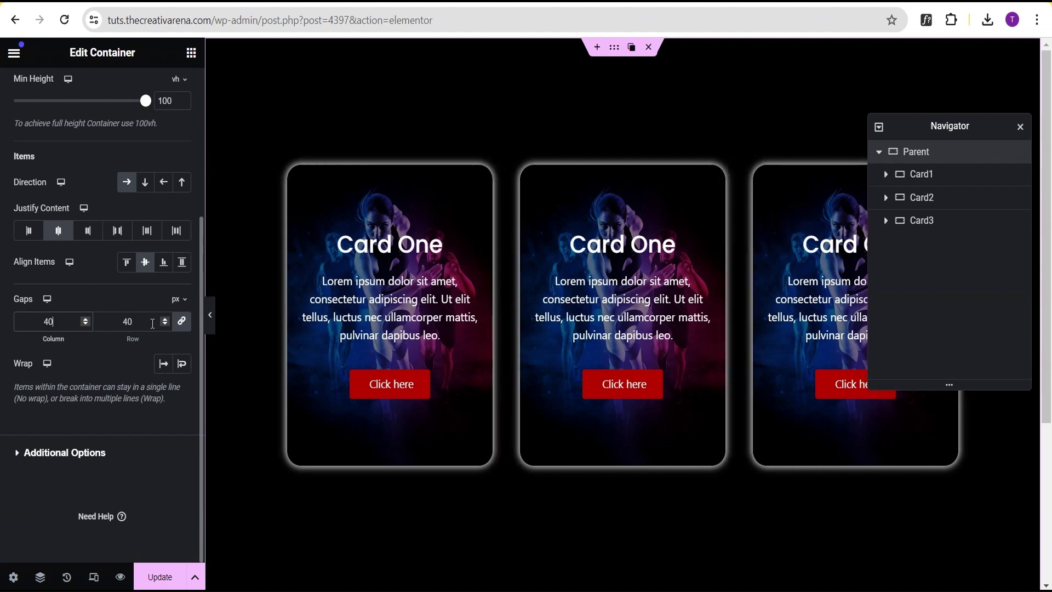
{"action": "left_click", "coordinate": [210, 322]}
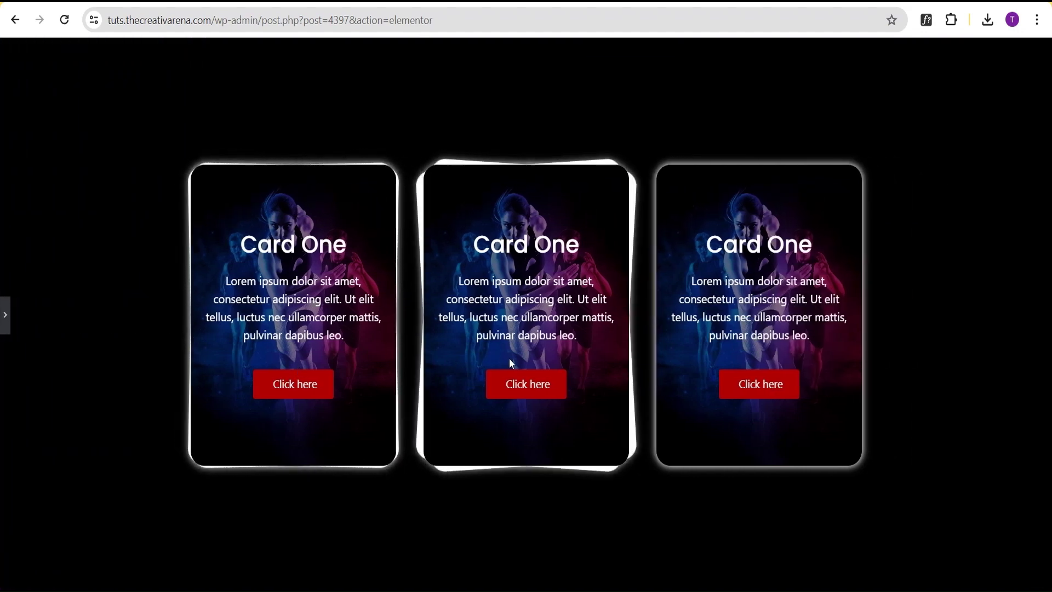
{"action": "left_click", "coordinate": [5, 315]}
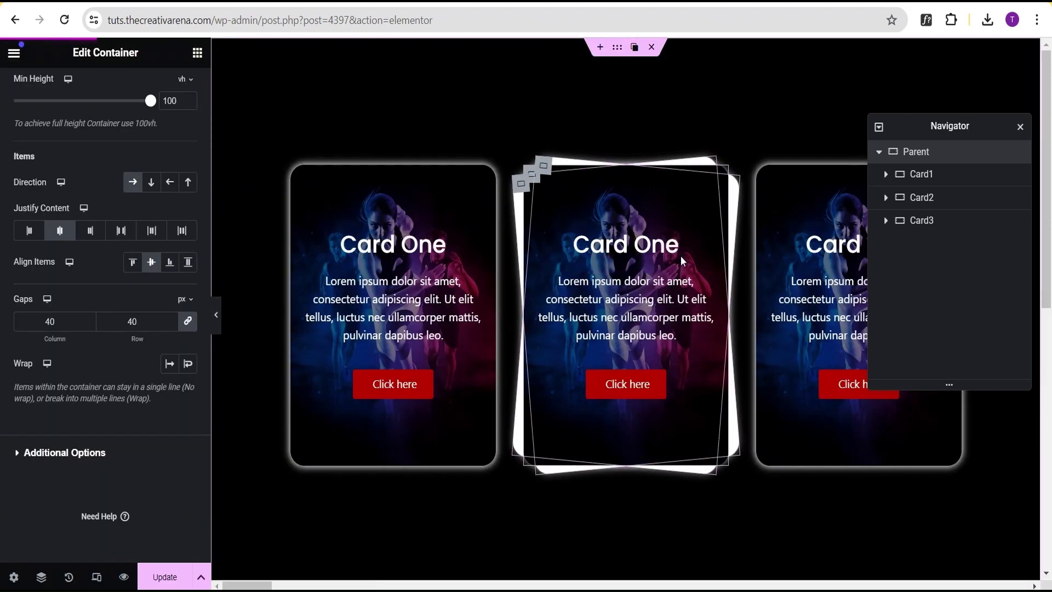
Step: Retitle the copied headings 'Card Two' and 'Card Three'
{"action": "left_click", "coordinate": [672, 243]}
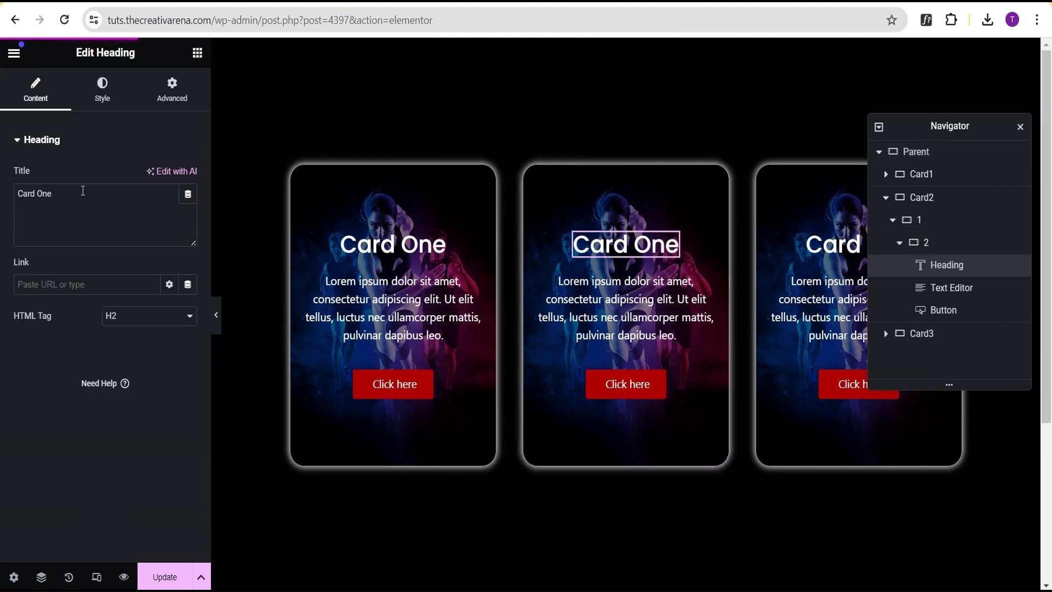
{"action": "double_click", "coordinate": [43, 194]}
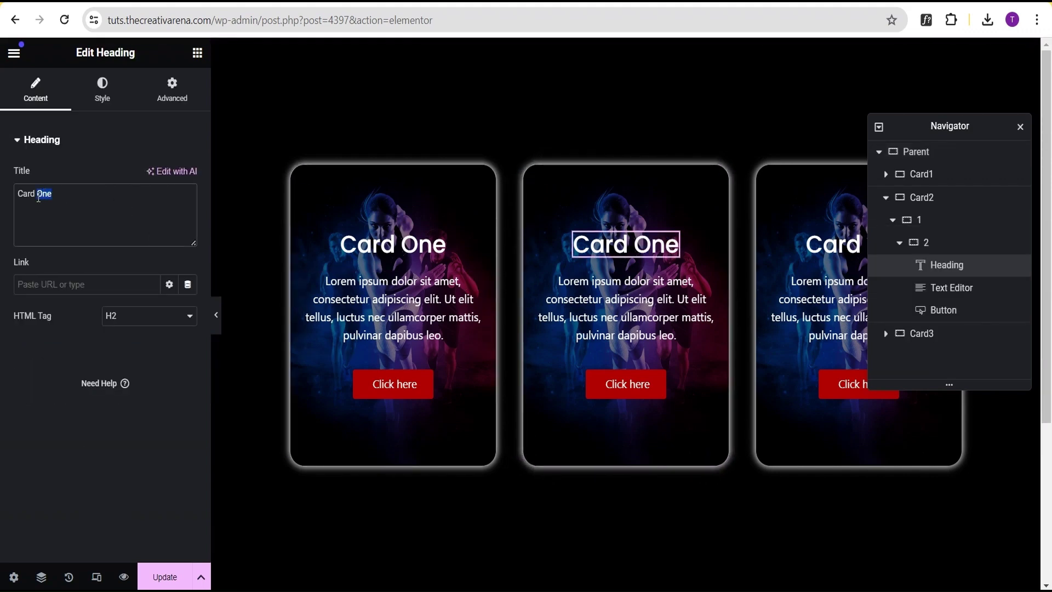
{"action": "type", "text": "Two"}
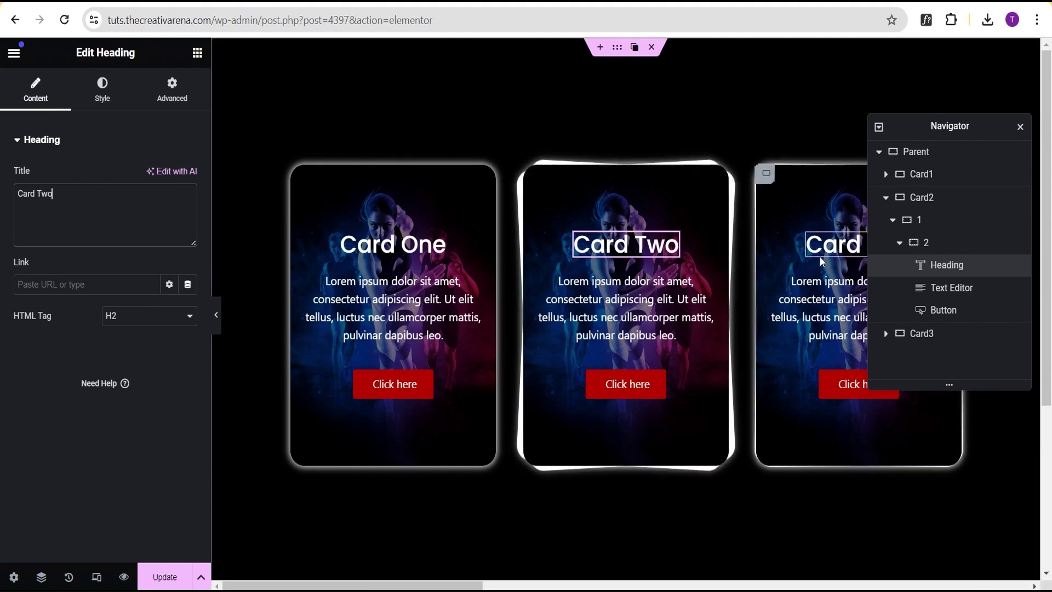
{"action": "left_click", "coordinate": [833, 244]}
{"action": "left_click", "coordinate": [61, 195]}
{"action": "double_click", "coordinate": [40, 198]}
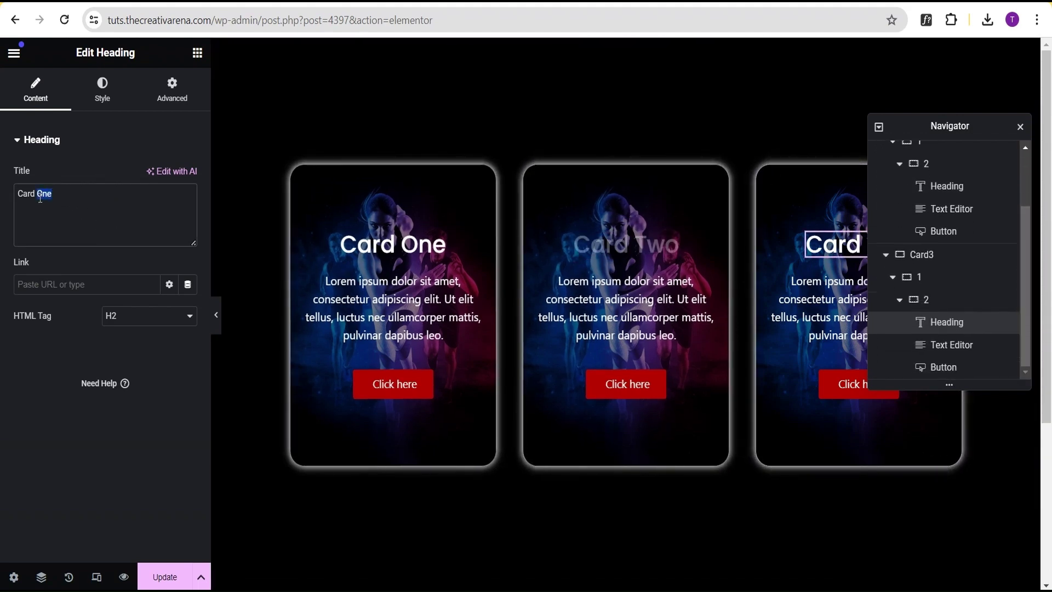
{"action": "type", "text": "Three"}
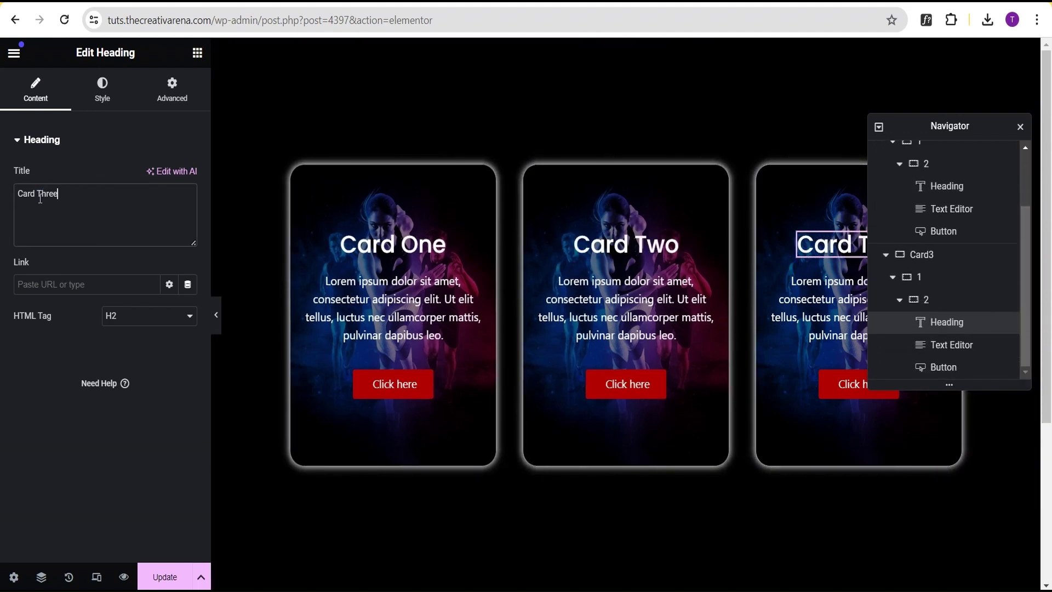
Step: Collapse Card3 and Card2 in the Navigator and select Card2
{"action": "left_click", "coordinate": [886, 255]}
{"action": "left_click", "coordinate": [887, 198]}
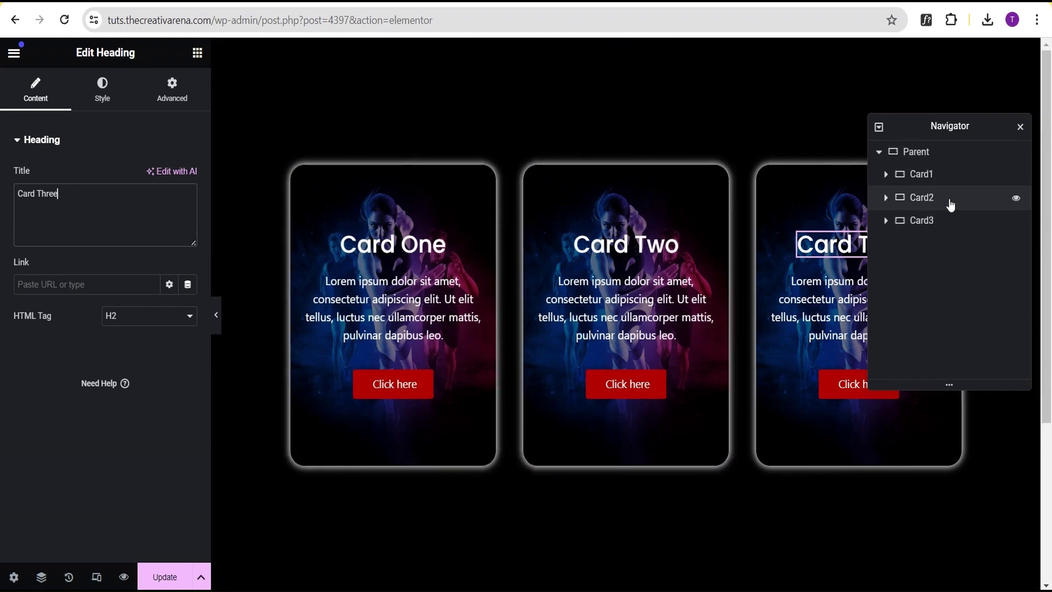
{"action": "left_click", "coordinate": [951, 202]}
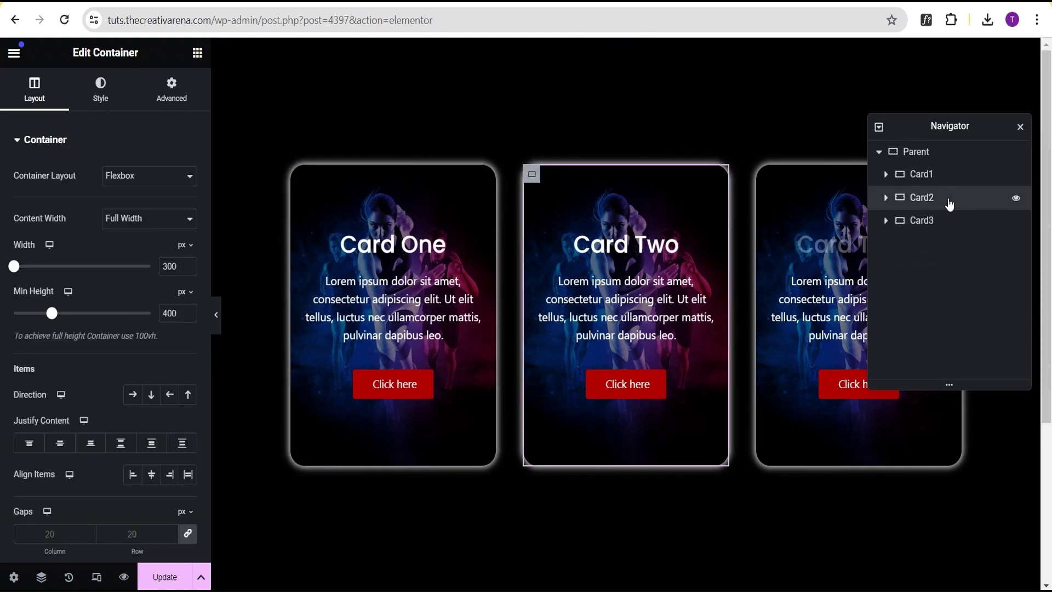
Step: Replace Card2's inner container background image with the painted-face photo
{"action": "left_click", "coordinate": [886, 197]}
{"action": "left_click", "coordinate": [899, 244]}
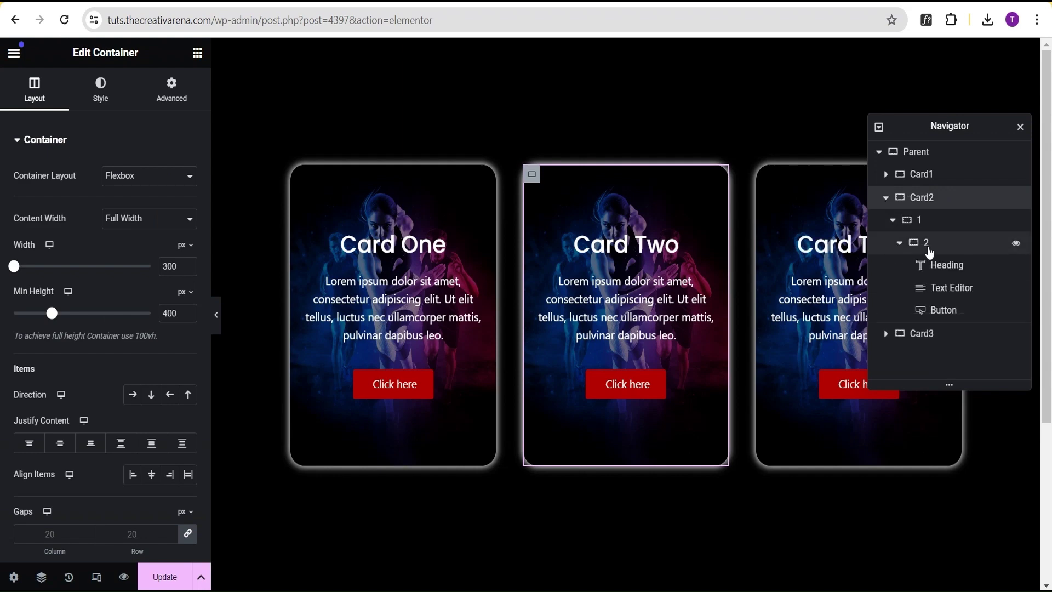
{"action": "left_click", "coordinate": [930, 246]}
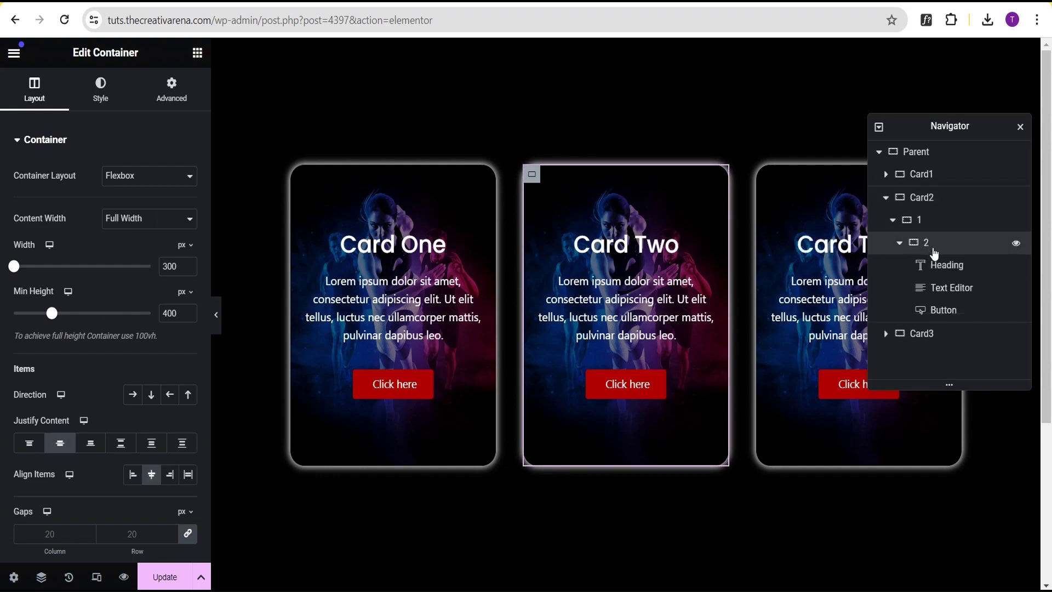
{"action": "left_click", "coordinate": [104, 90]}
{"action": "left_click", "coordinate": [86, 323]}
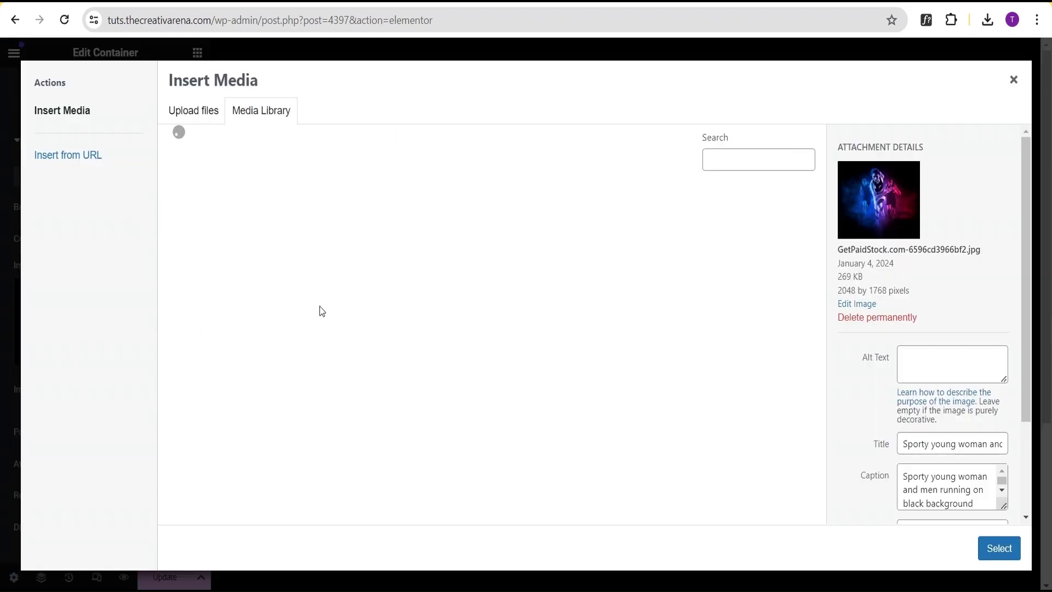
{"action": "left_click", "coordinate": [208, 244]}
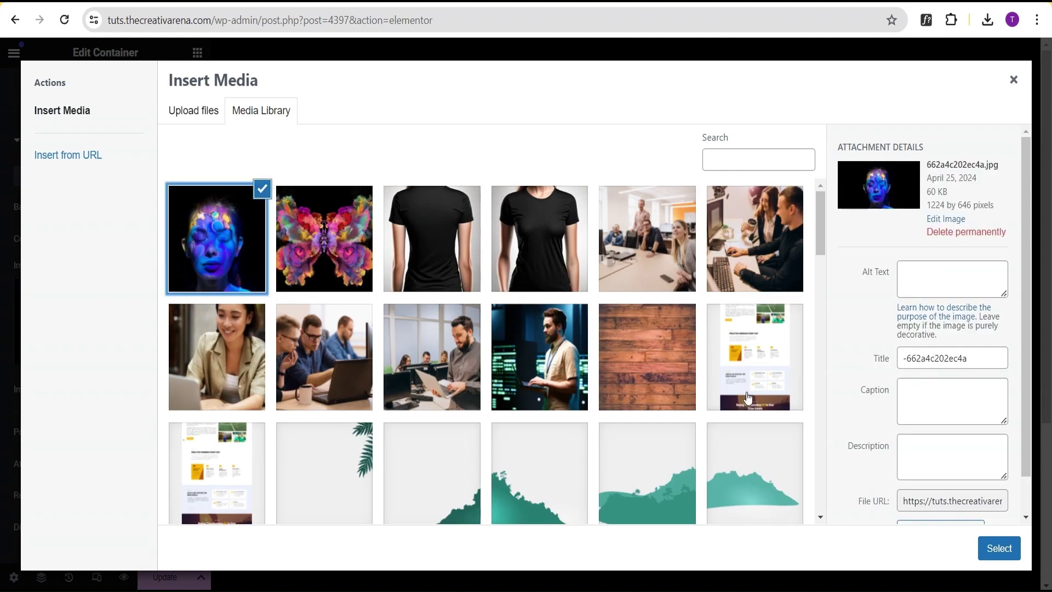
{"action": "left_click", "coordinate": [989, 548]}
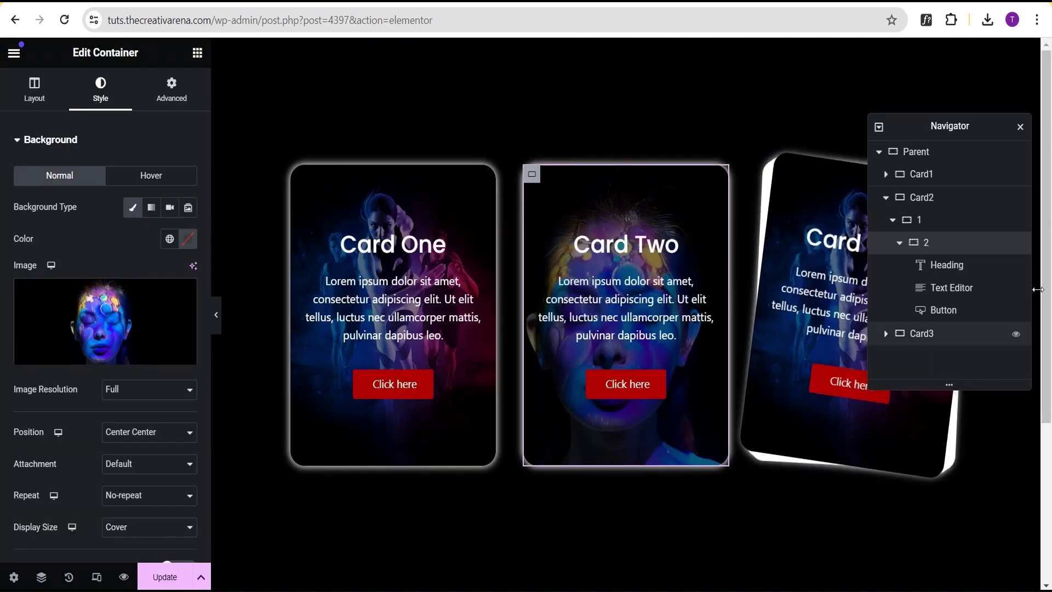
{"action": "left_click", "coordinate": [884, 200]}
{"action": "left_click", "coordinate": [913, 223]}
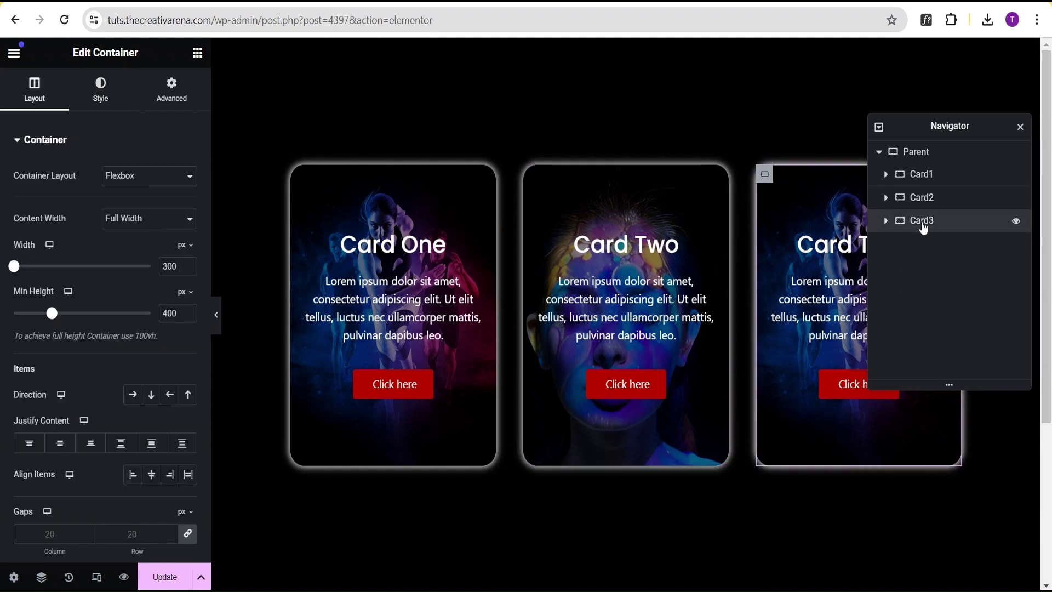
Step: Replace the background of Card Three's inner container with the colourful butterfly image from the Media Library
{"action": "left_click", "coordinate": [886, 221]}
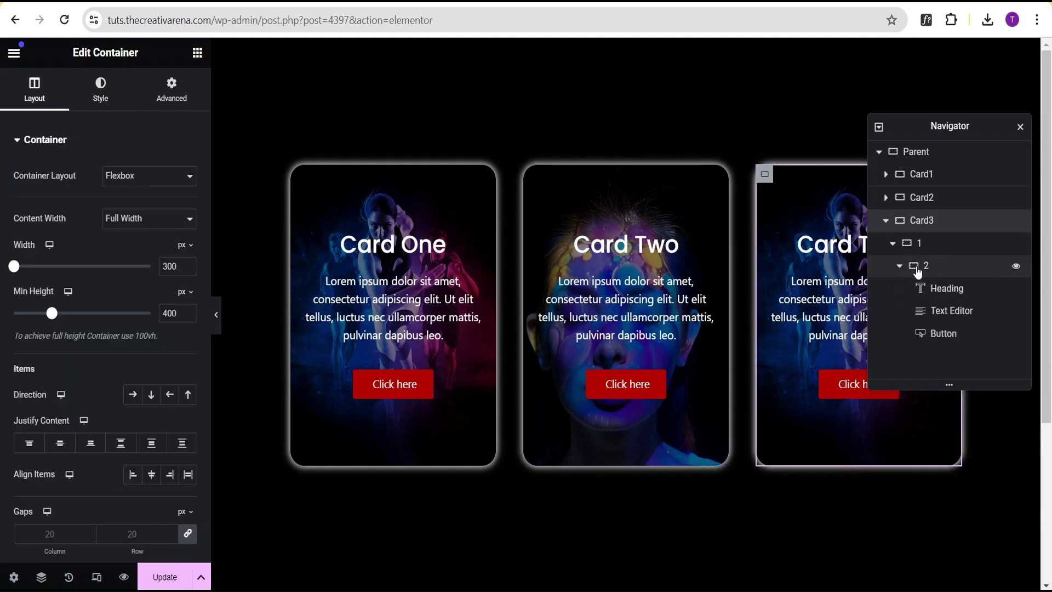
{"action": "left_click", "coordinate": [931, 268]}
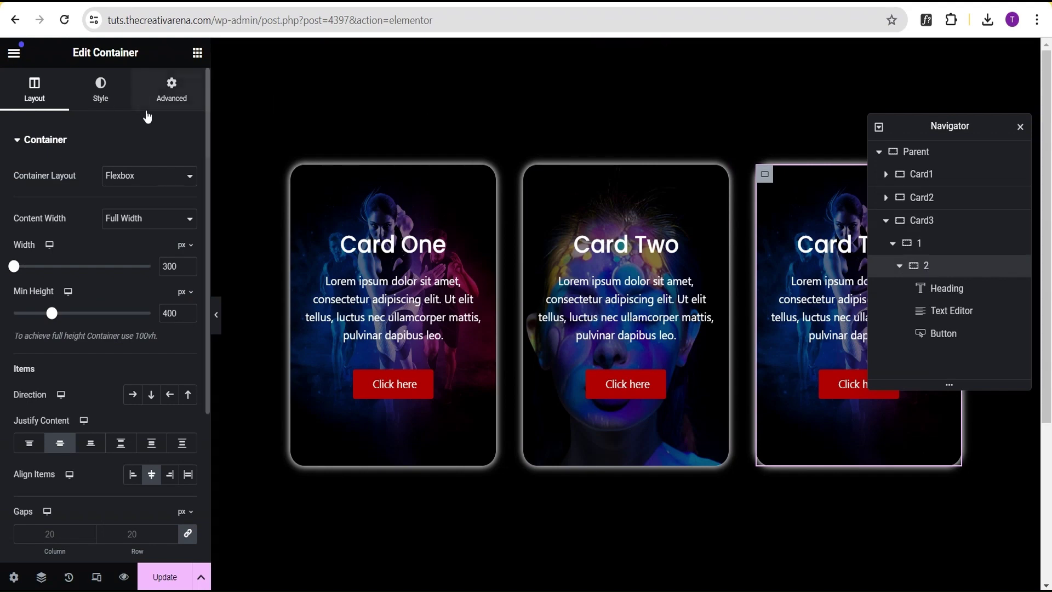
{"action": "left_click", "coordinate": [96, 105]}
{"action": "left_click", "coordinate": [110, 308]}
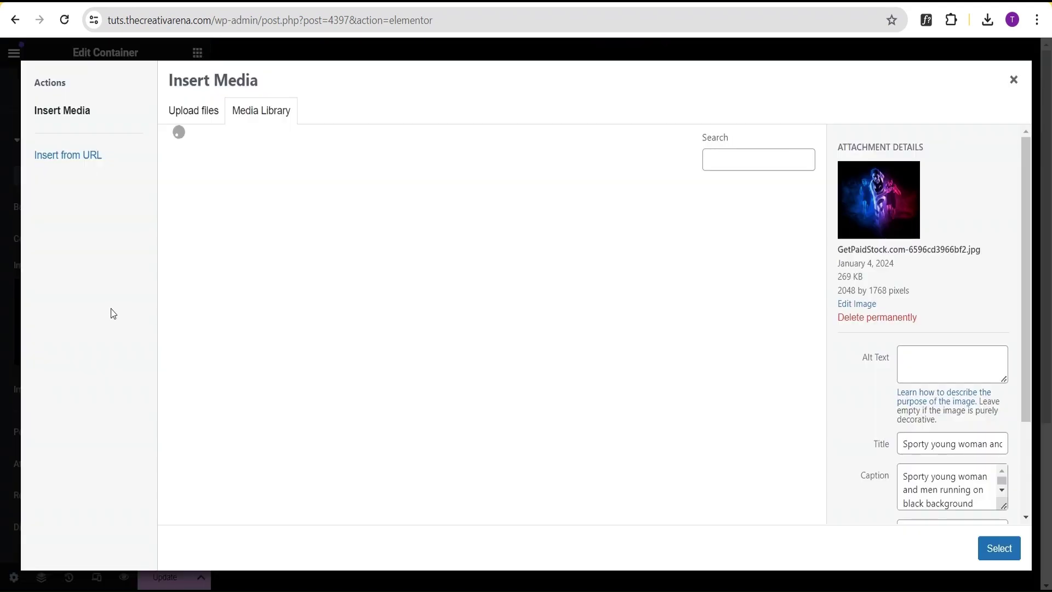
{"action": "scroll", "coordinate": [505, 300], "scroll_direction": "down", "scroll_amount": 1}
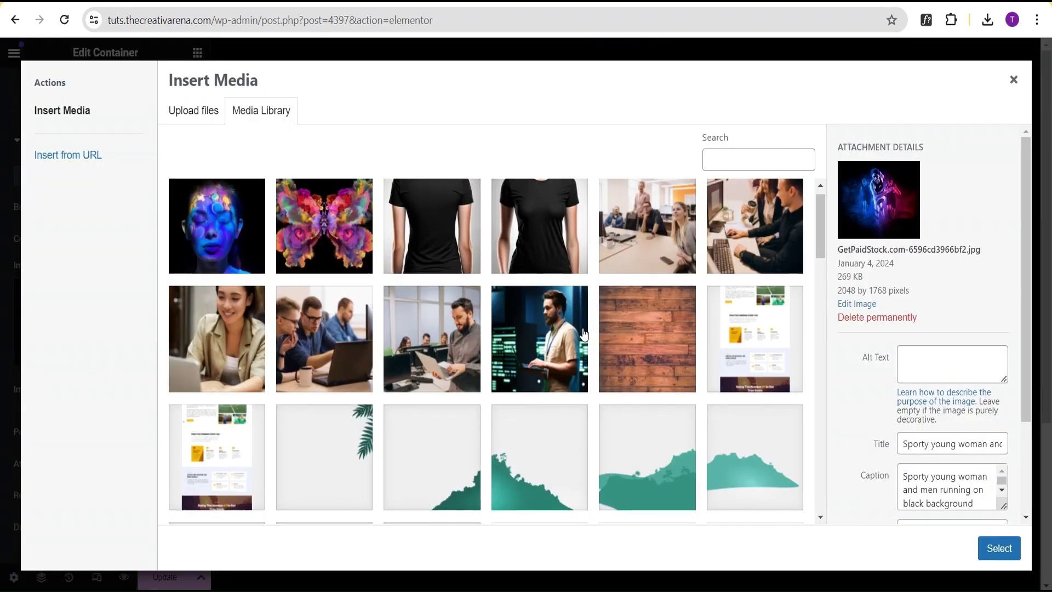
{"action": "scroll", "coordinate": [506, 301], "scroll_direction": "up", "scroll_amount": 2}
{"action": "left_click", "coordinate": [324, 236]}
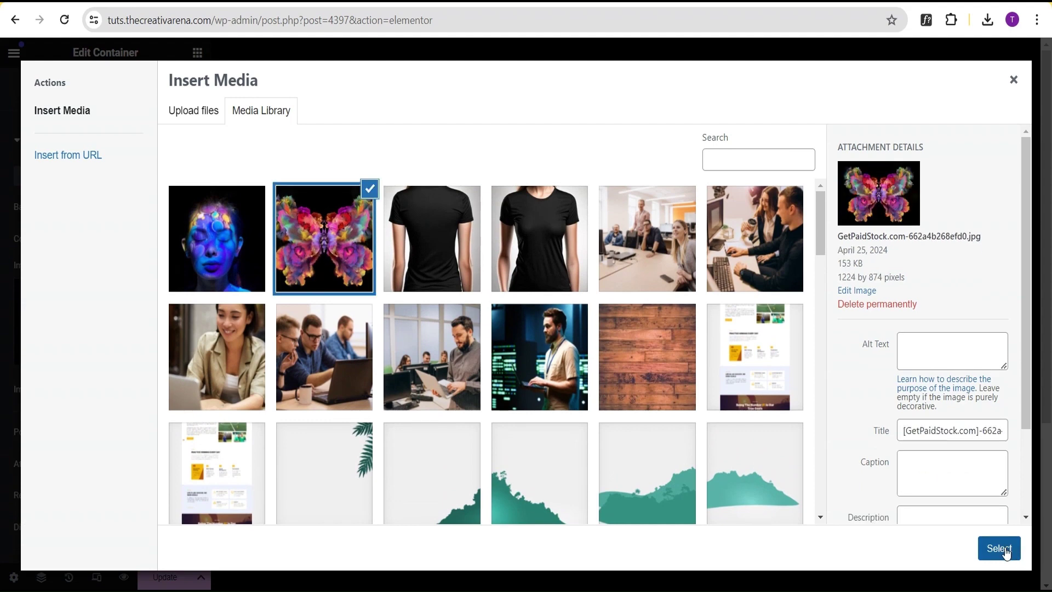
{"action": "left_click", "coordinate": [999, 548]}
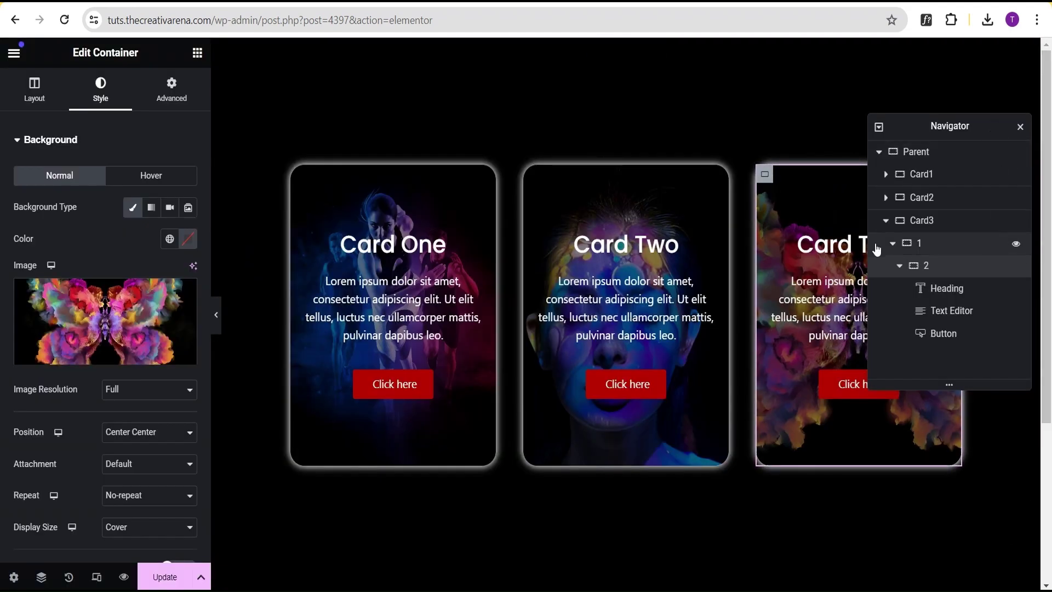
{"action": "left_click", "coordinate": [886, 221]}
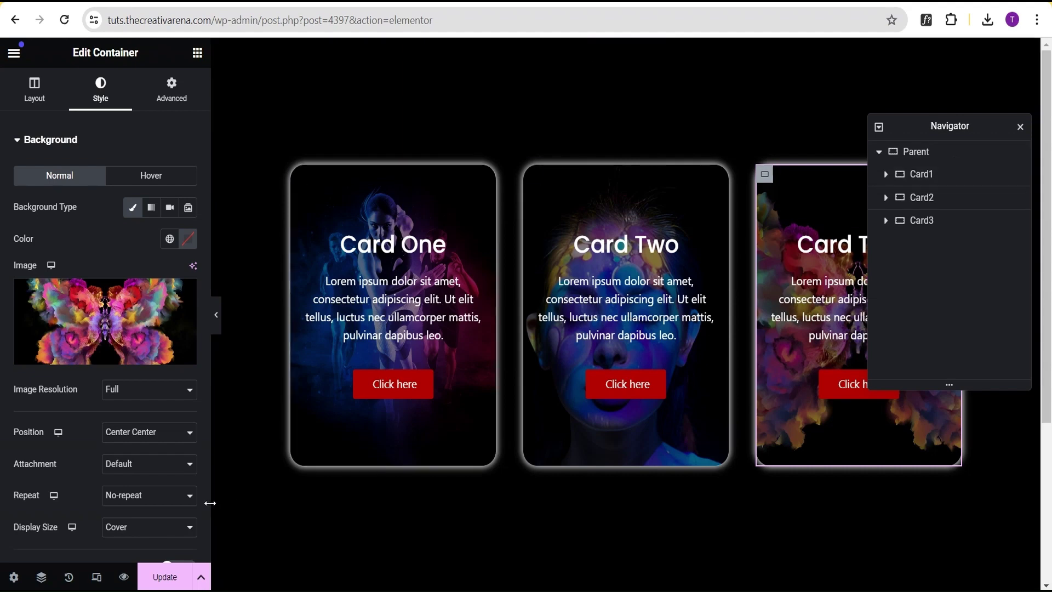
Step: Switch to the tablet preview and set the parent container to wrap the cards
{"action": "left_click", "coordinate": [98, 578]}
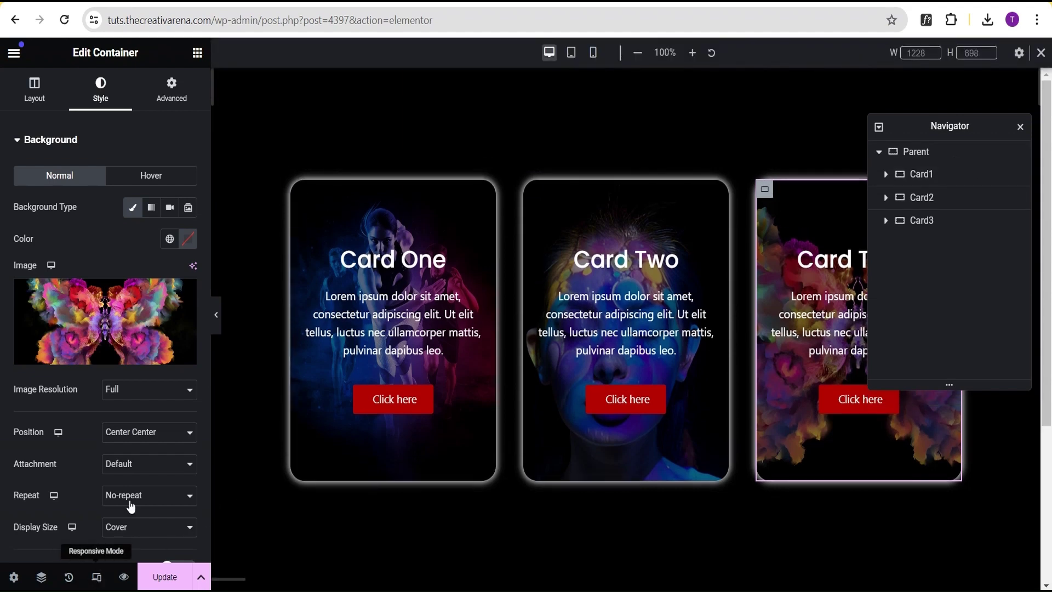
{"action": "left_click", "coordinate": [571, 55]}
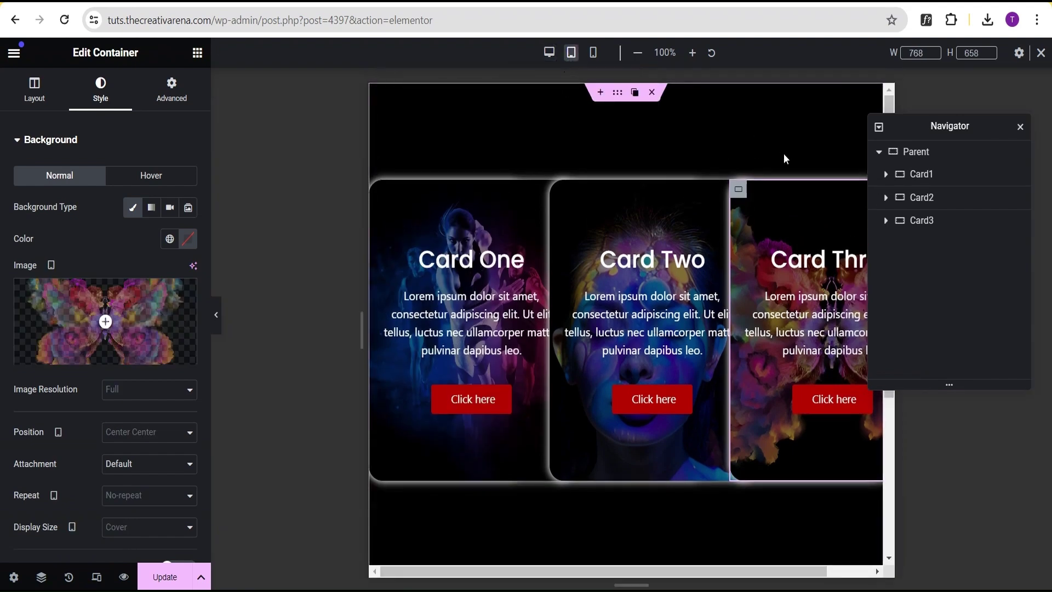
{"action": "left_click", "coordinate": [621, 98]}
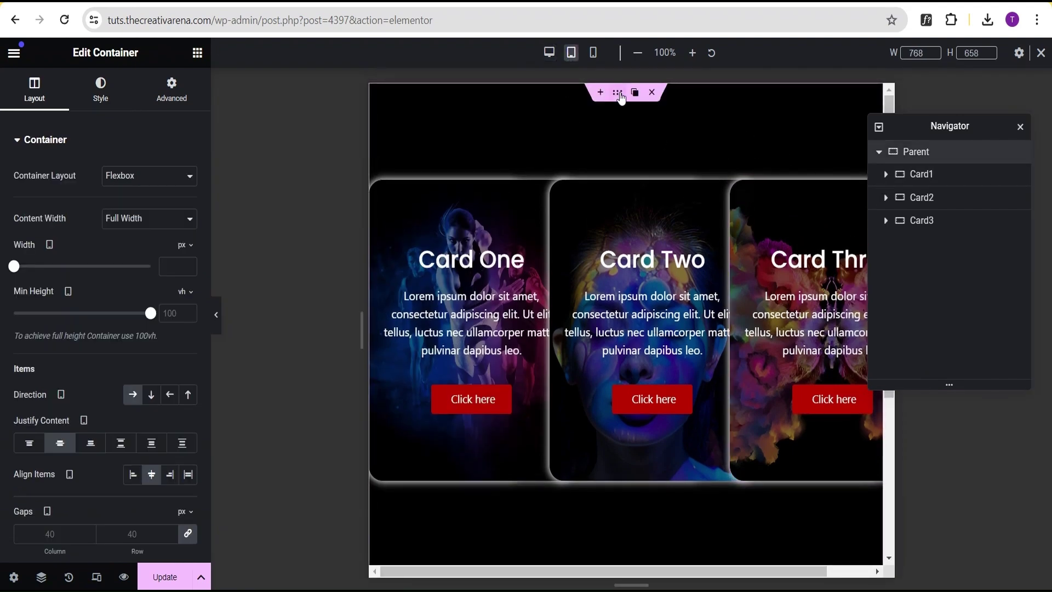
{"action": "left_click", "coordinate": [25, 142]}
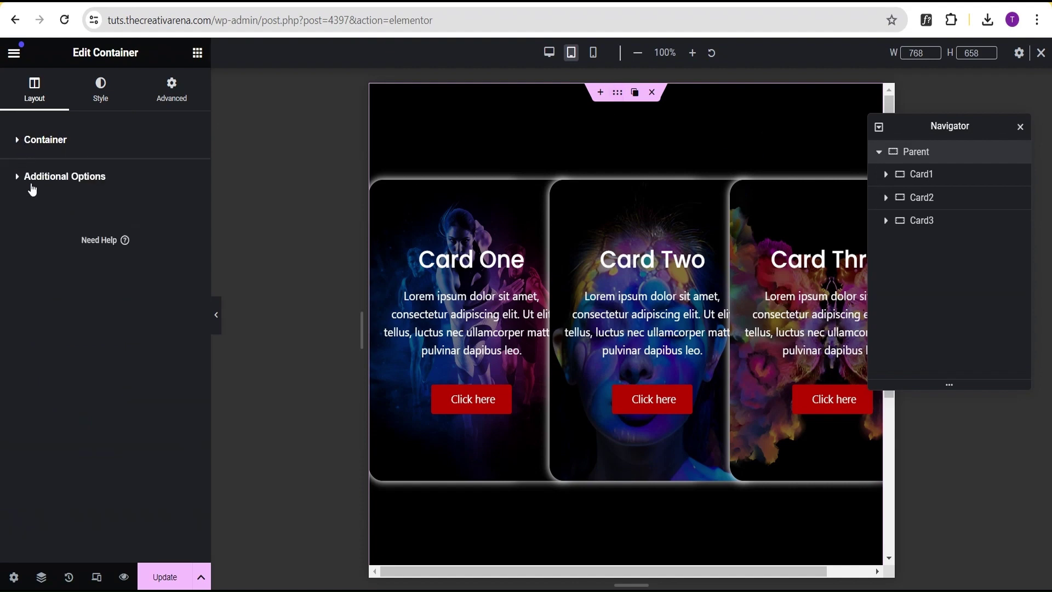
{"action": "left_click", "coordinate": [27, 141]}
{"action": "scroll", "coordinate": [55, 400], "scroll_direction": "down", "scroll_amount": 3}
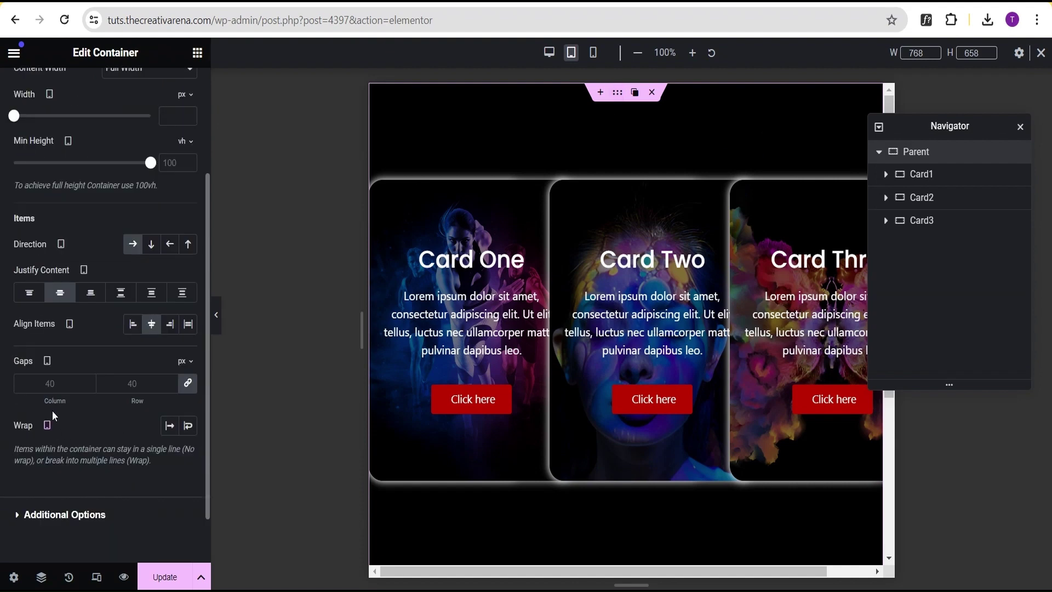
{"action": "left_click", "coordinate": [189, 427]}
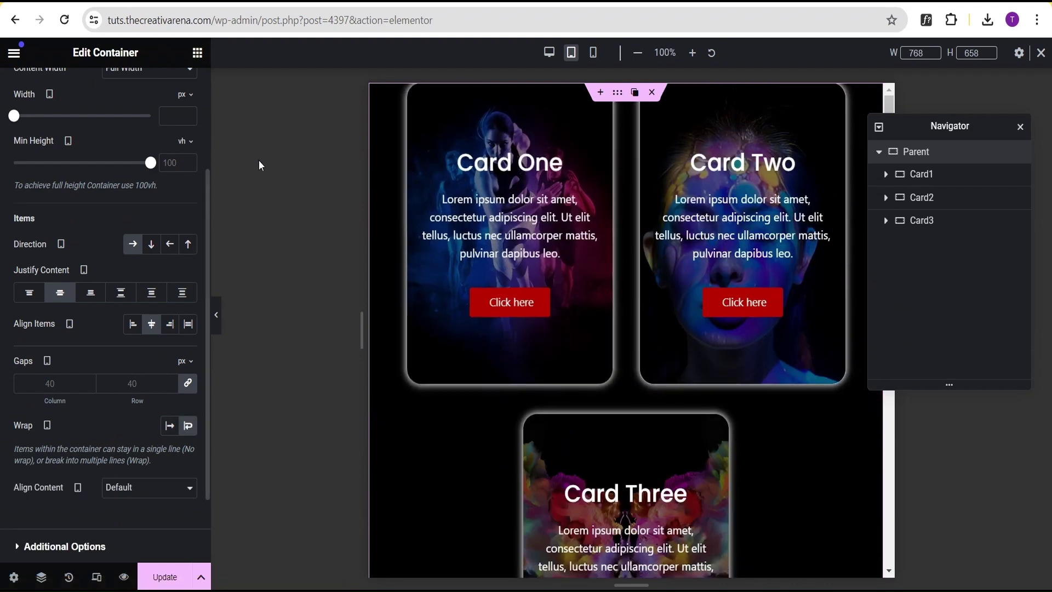
{"action": "scroll", "coordinate": [126, 141], "scroll_direction": "up", "scroll_amount": 3}
Step: Give the parent 100 px top/bottom and 0 left/right tablet padding, then preview mobile
{"action": "left_click", "coordinate": [171, 90]}
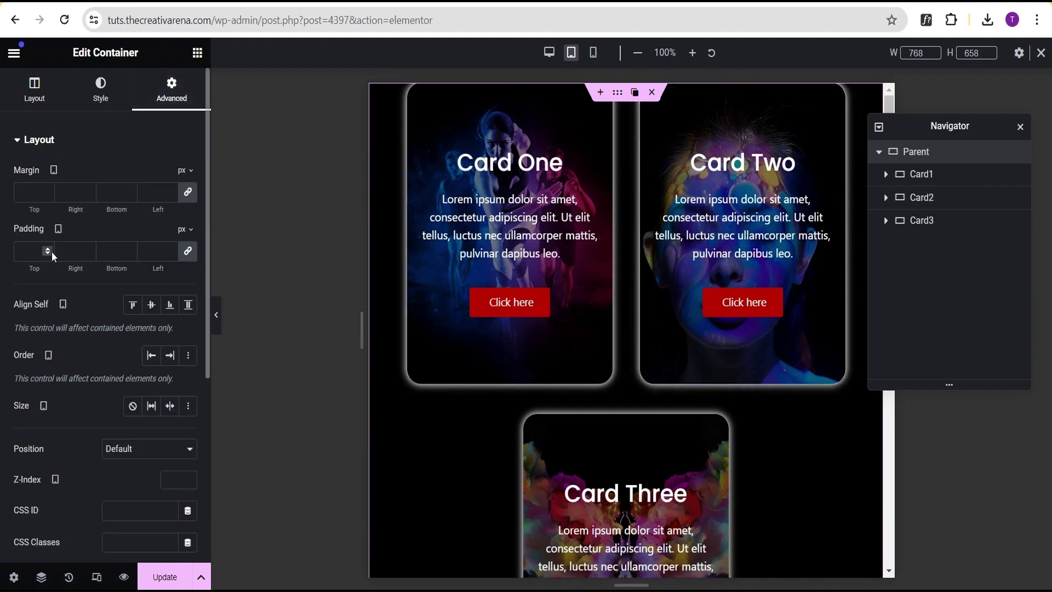
{"action": "left_click", "coordinate": [33, 251]}
{"action": "type", "text": "100"}
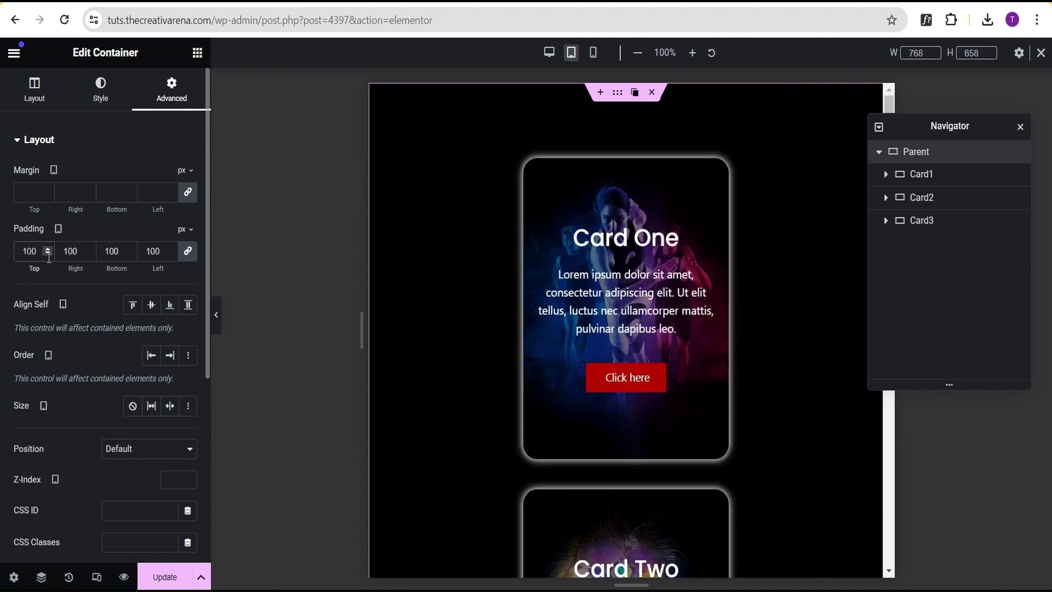
{"action": "left_click", "coordinate": [188, 252]}
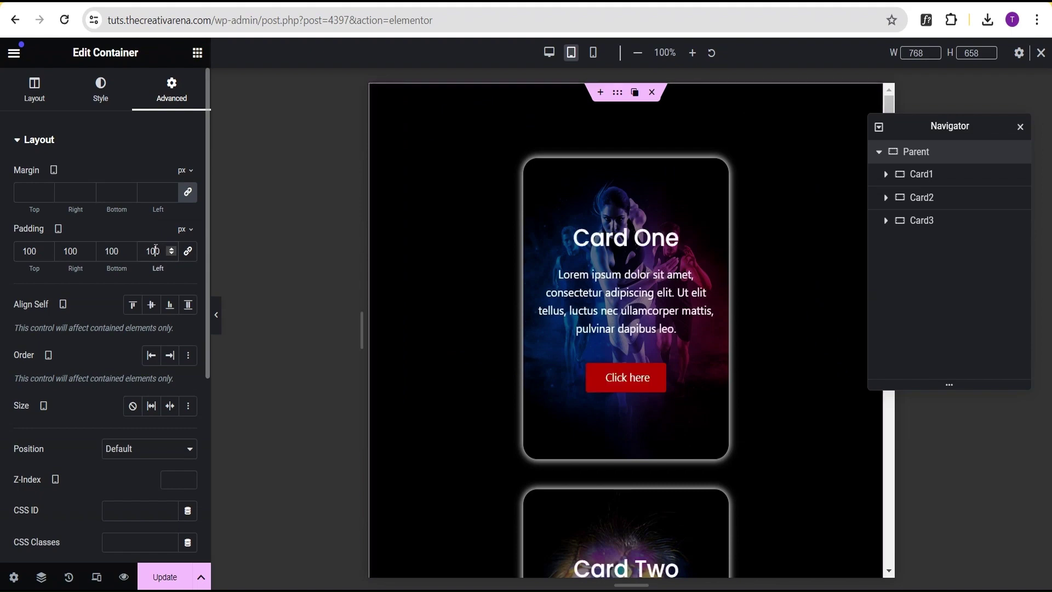
{"action": "double_click", "coordinate": [153, 251]}
{"action": "type", "text": "0"}
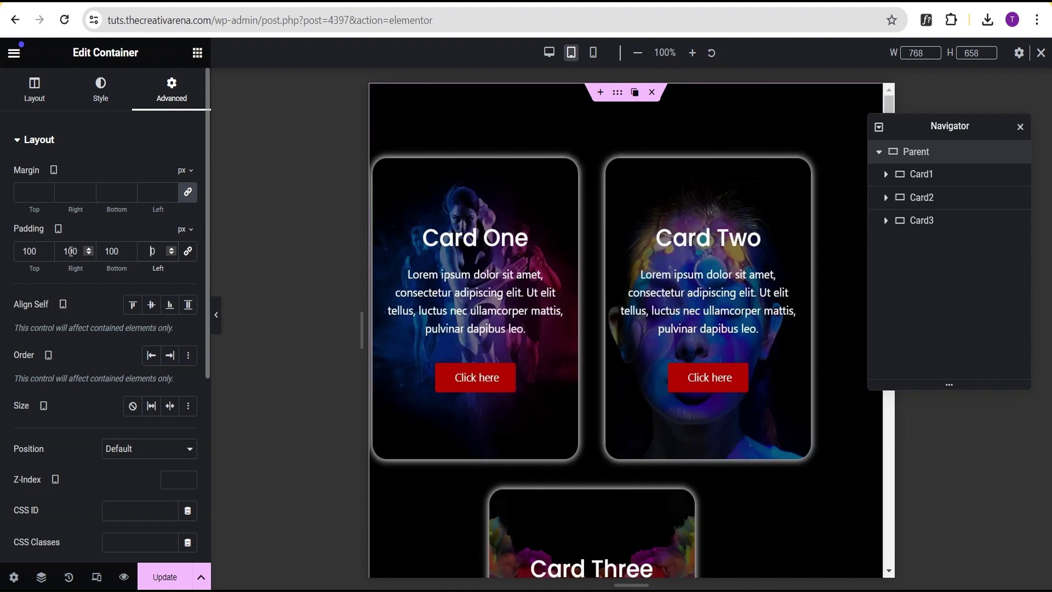
{"action": "double_click", "coordinate": [70, 251]}
{"action": "type", "text": "0"}
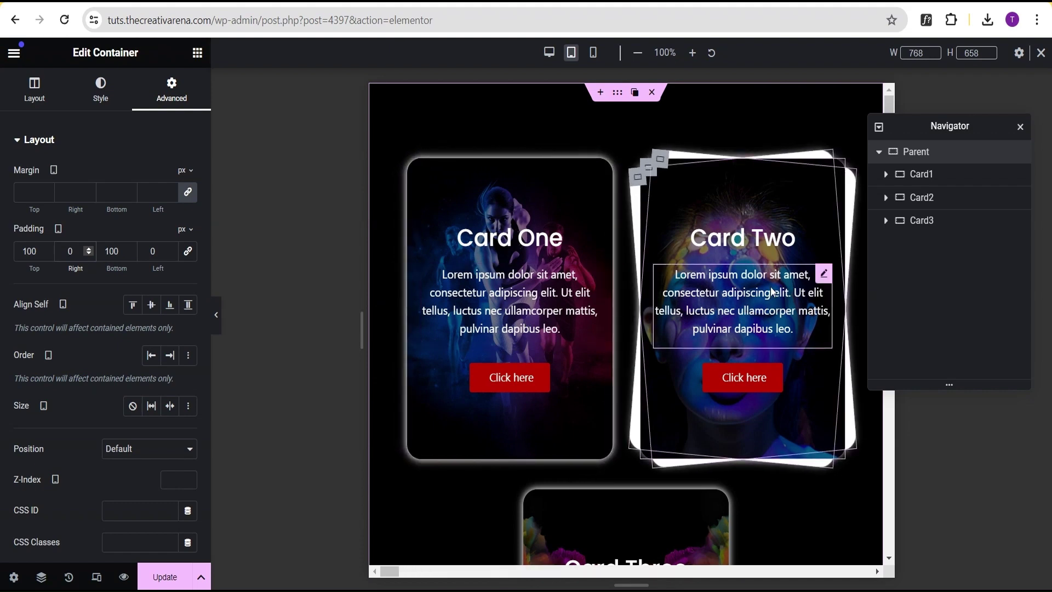
{"action": "scroll", "coordinate": [707, 351], "scroll_direction": "down", "scroll_amount": 3}
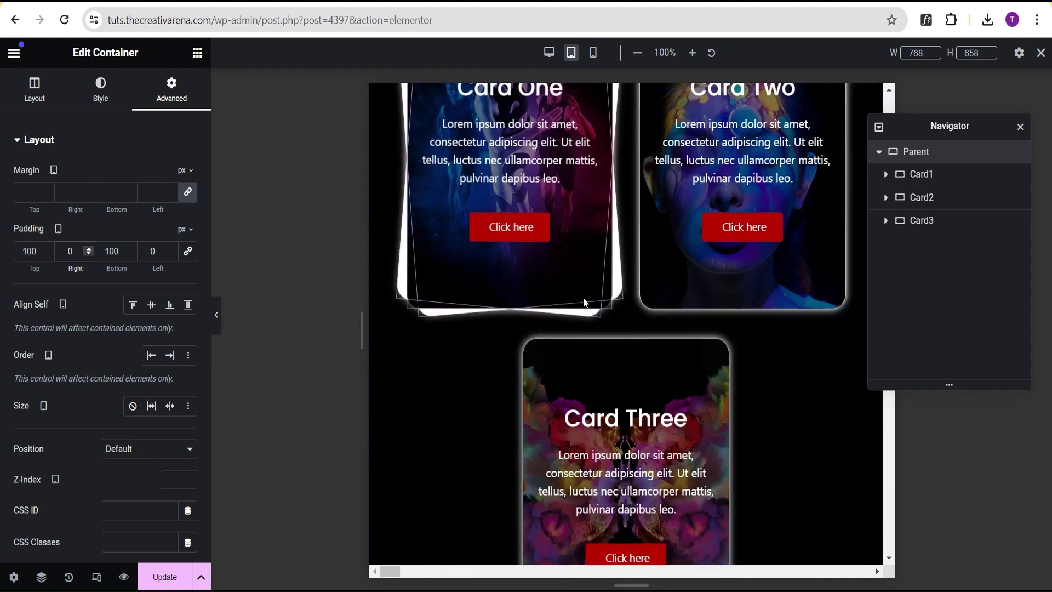
{"action": "scroll", "coordinate": [585, 302], "scroll_direction": "down", "scroll_amount": 2}
{"action": "left_click", "coordinate": [594, 53]}
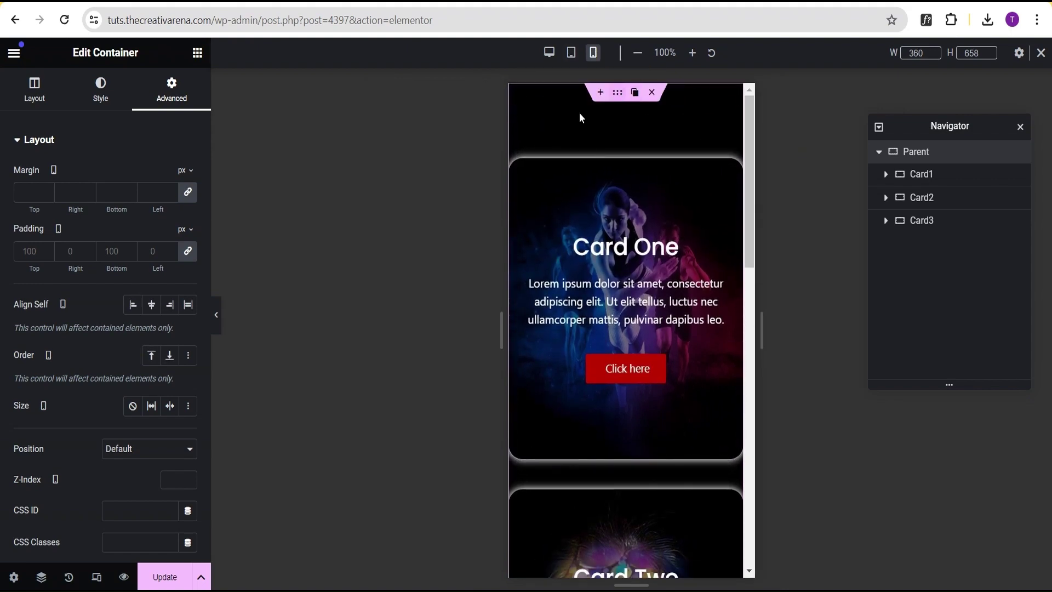
Step: Set the parent's mobile padding to 100 px top and bottom and 40 px left and right
{"action": "left_click", "coordinate": [188, 252]}
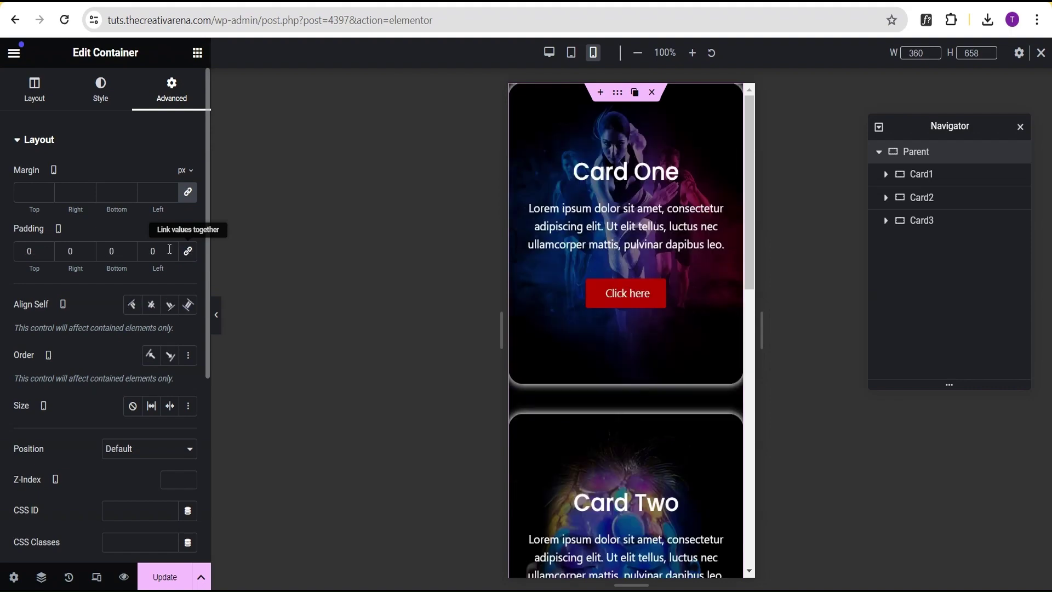
{"action": "left_click", "coordinate": [25, 250]}
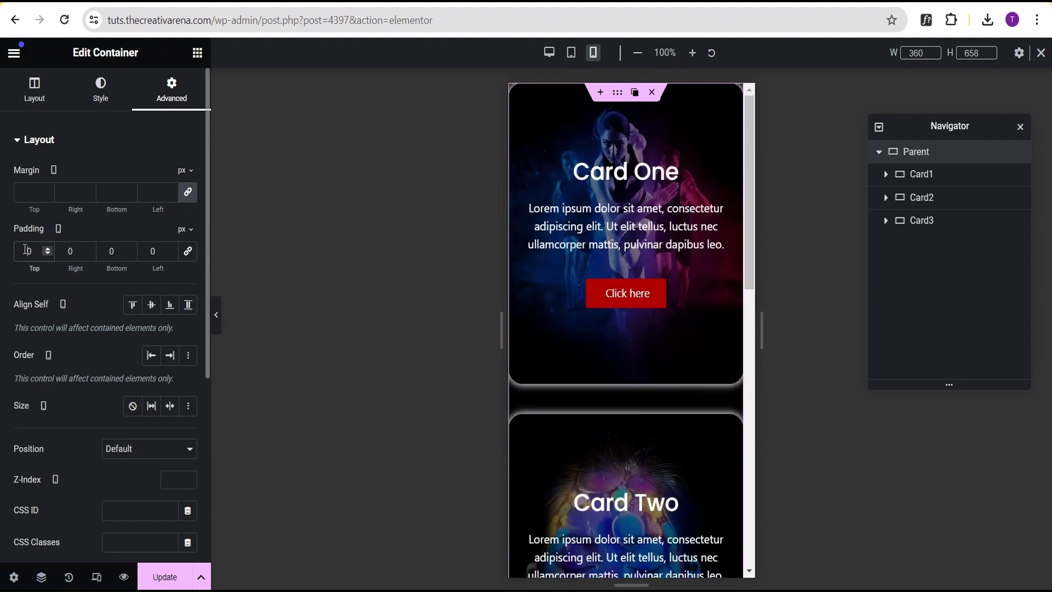
{"action": "type", "text": "100"}
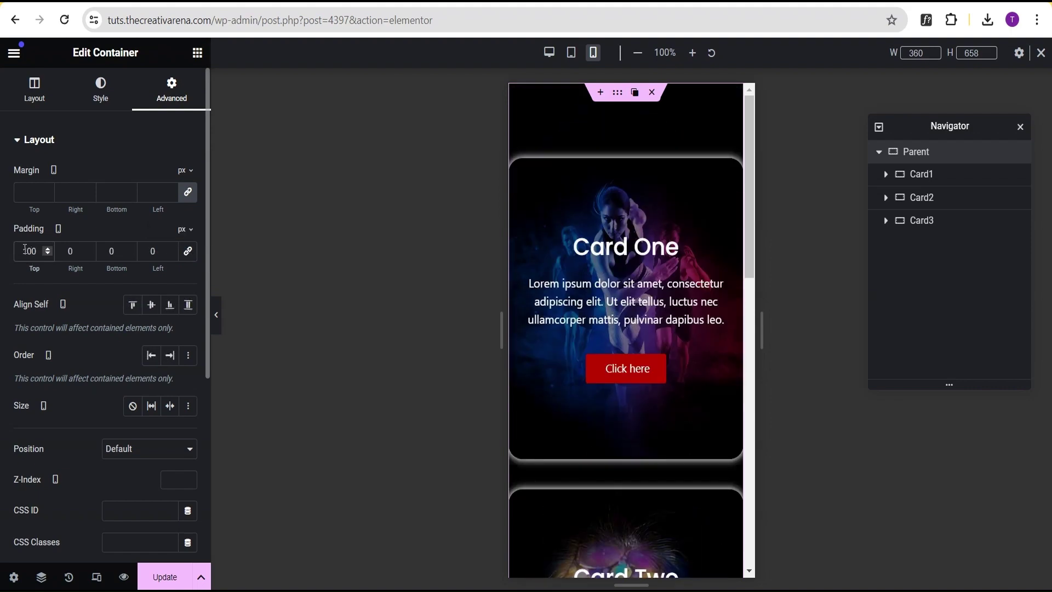
{"action": "left_click", "coordinate": [113, 248]}
{"action": "type", "text": "100"}
{"action": "left_click", "coordinate": [68, 252]}
{"action": "type", "text": "4"}
{"action": "left_click", "coordinate": [149, 251]}
{"action": "type", "text": "4"}
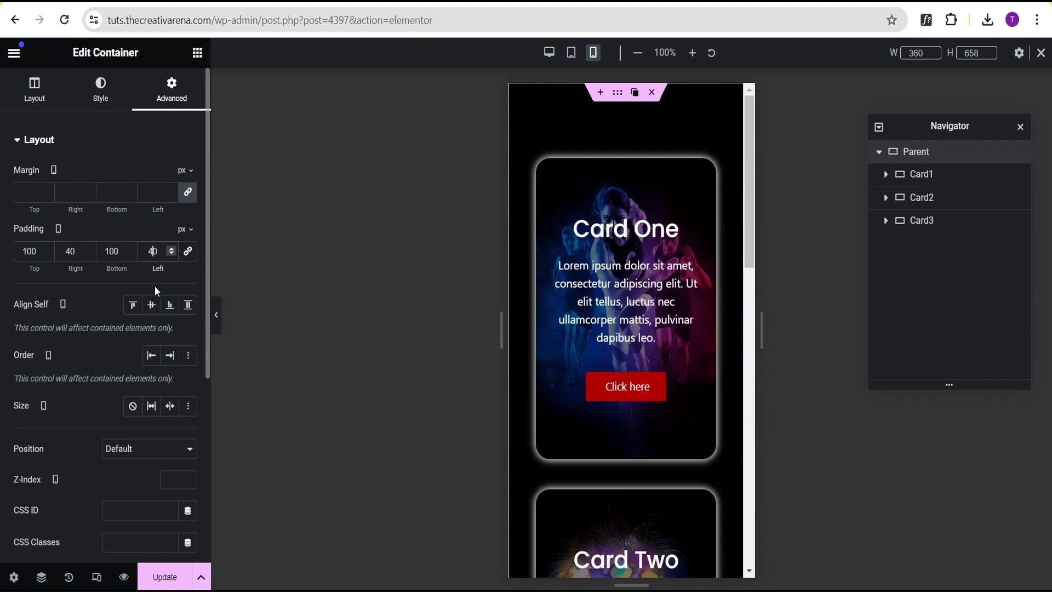
{"action": "left_click", "coordinate": [217, 321]}
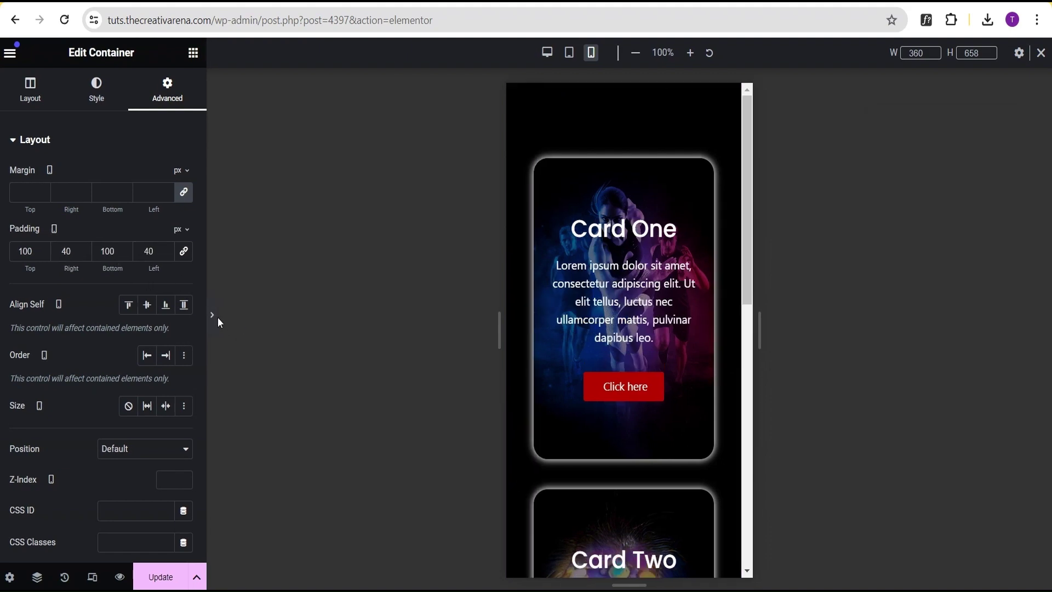
Step: Scroll through the stacked mobile cards, then return the preview to desktop width
{"action": "scroll", "coordinate": [517, 261], "scroll_direction": "down", "scroll_amount": 3}
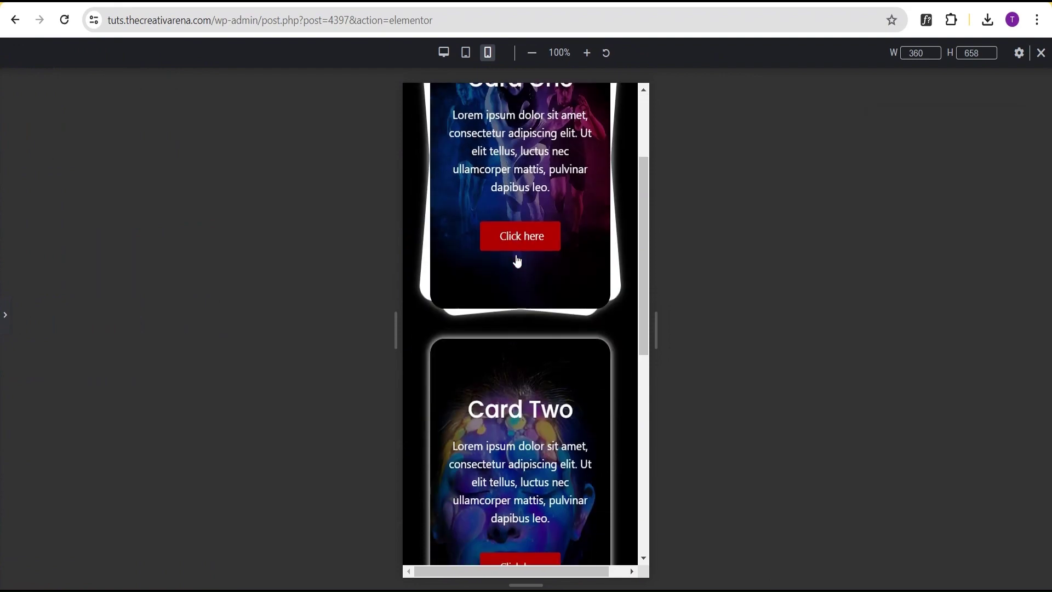
{"action": "scroll", "coordinate": [535, 365], "scroll_direction": "down", "scroll_amount": 7}
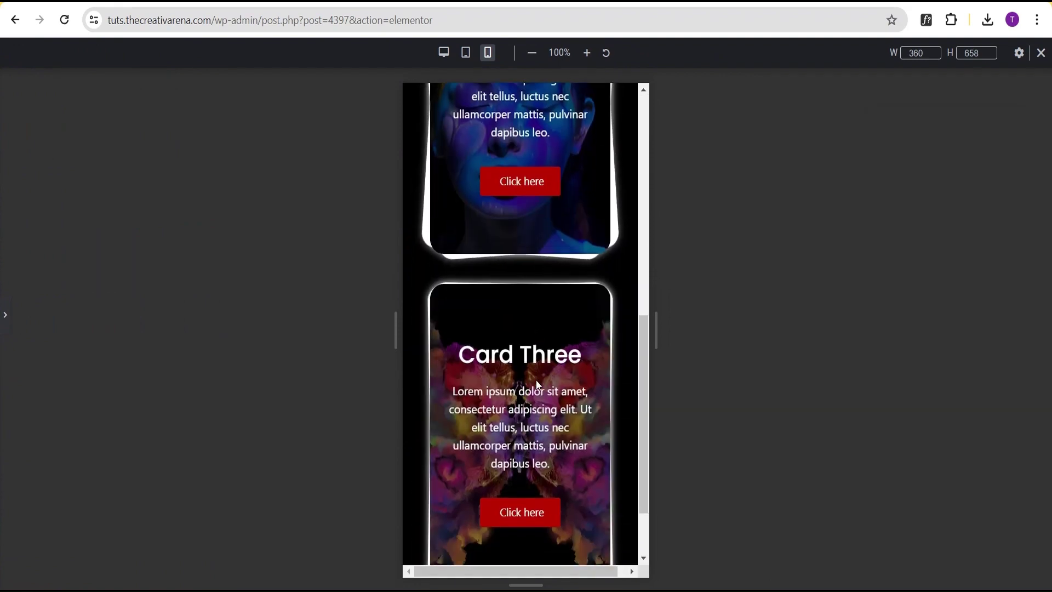
{"action": "scroll", "coordinate": [536, 380], "scroll_direction": "down", "scroll_amount": 2}
{"action": "scroll", "coordinate": [536, 379], "scroll_direction": "up", "scroll_amount": 10}
{"action": "left_click", "coordinate": [1041, 53]}
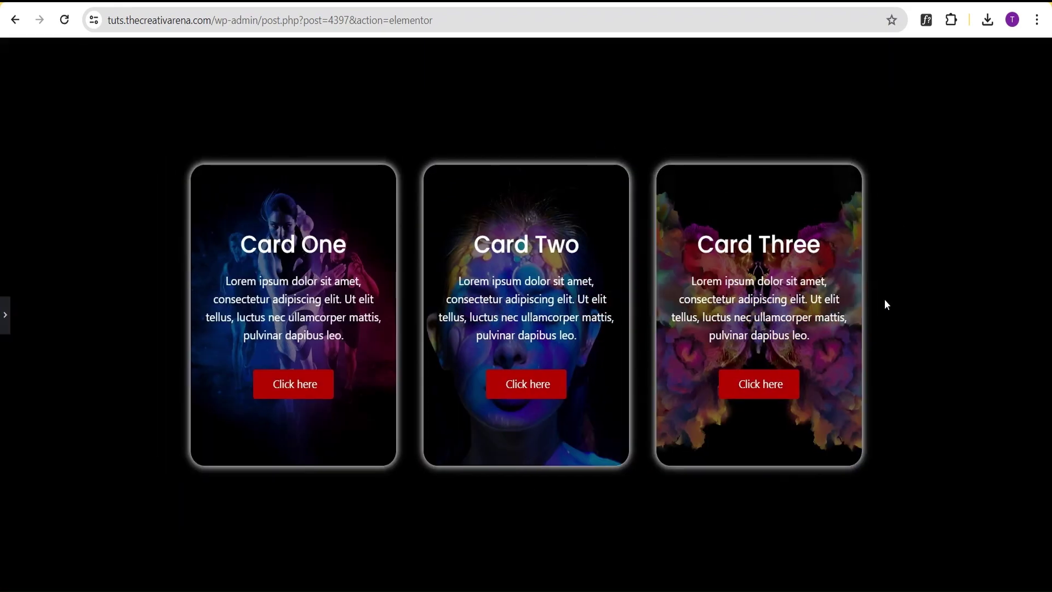